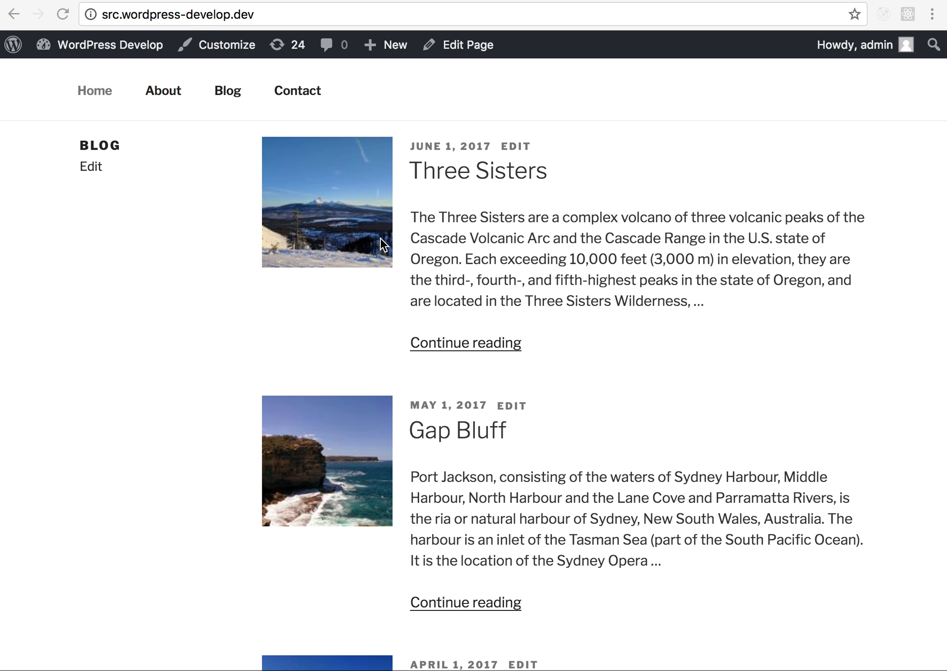
# - Look over the site's front page and open it in the Customizer
pyautogui.scroll(-2, 383, 244)
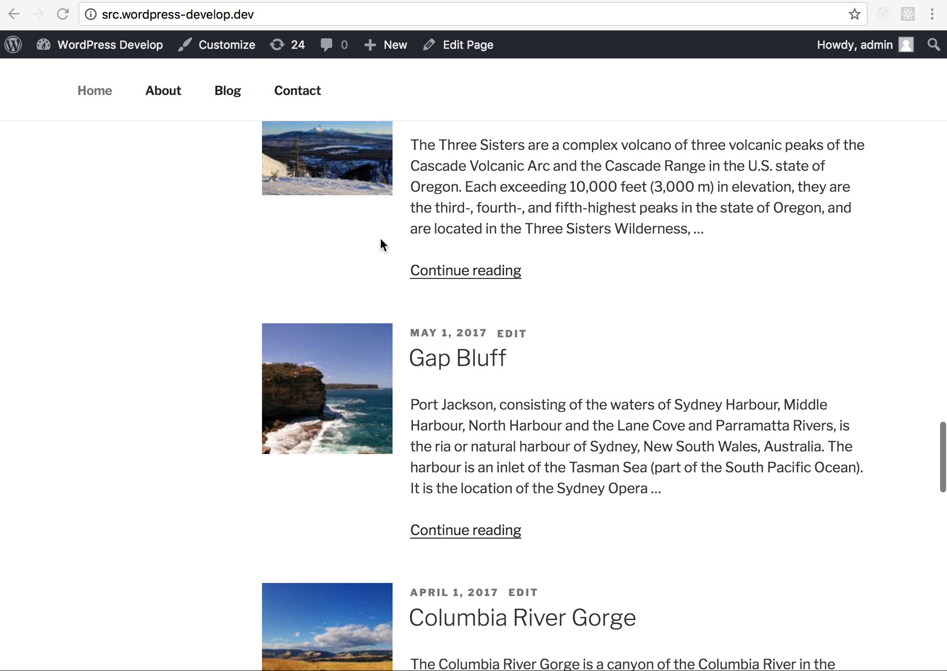
pyautogui.scroll(4, 383, 245)
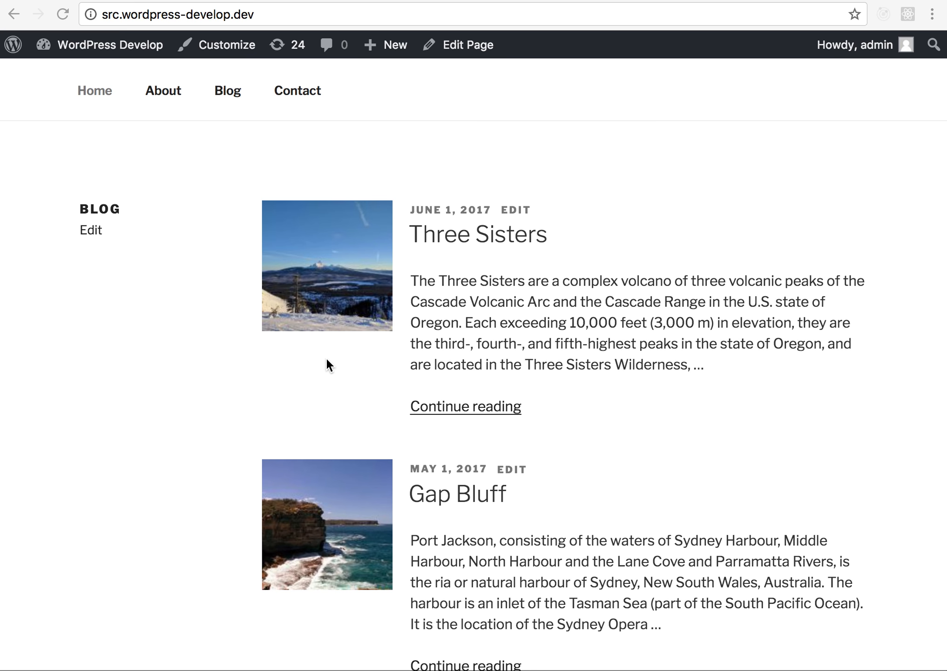
pyautogui.scroll(2, 327, 359)
pyautogui.scroll(20, 529, 342)
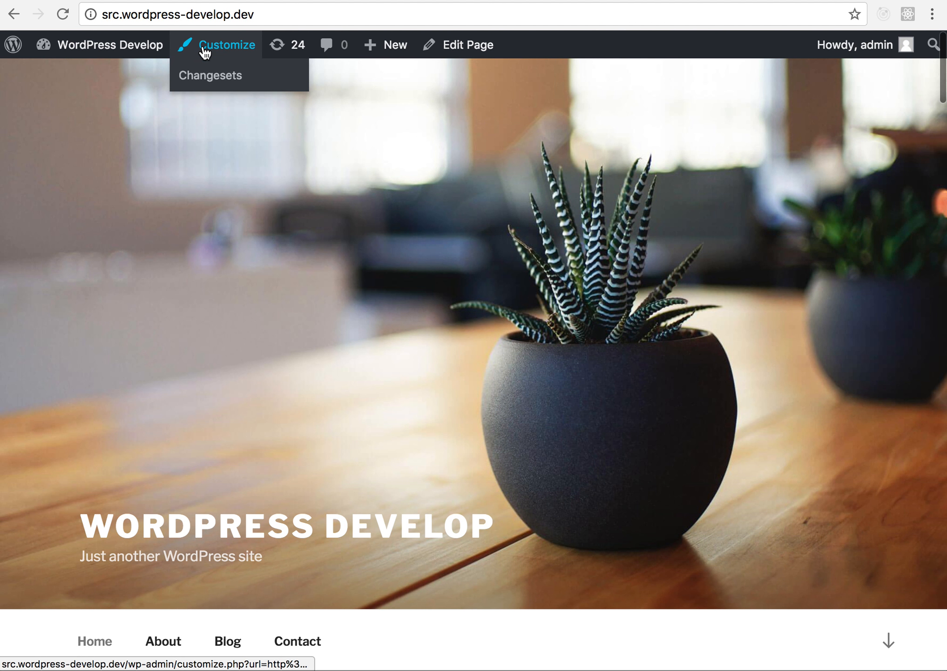
pyautogui.click(205, 51)
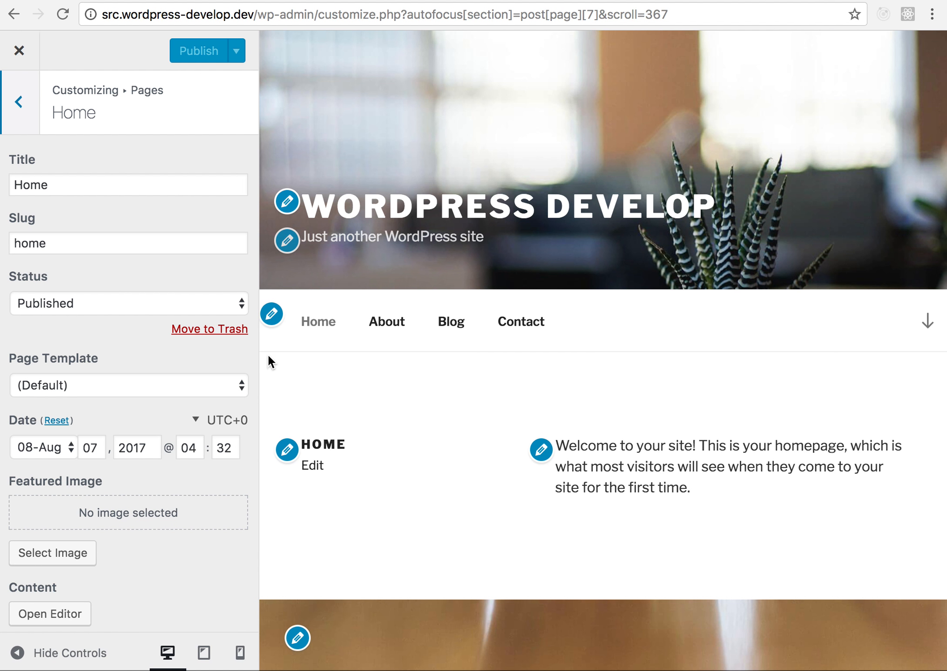
# - Change the Home page's title to "Welcome"
pyautogui.scroll(-2, 300, 374)
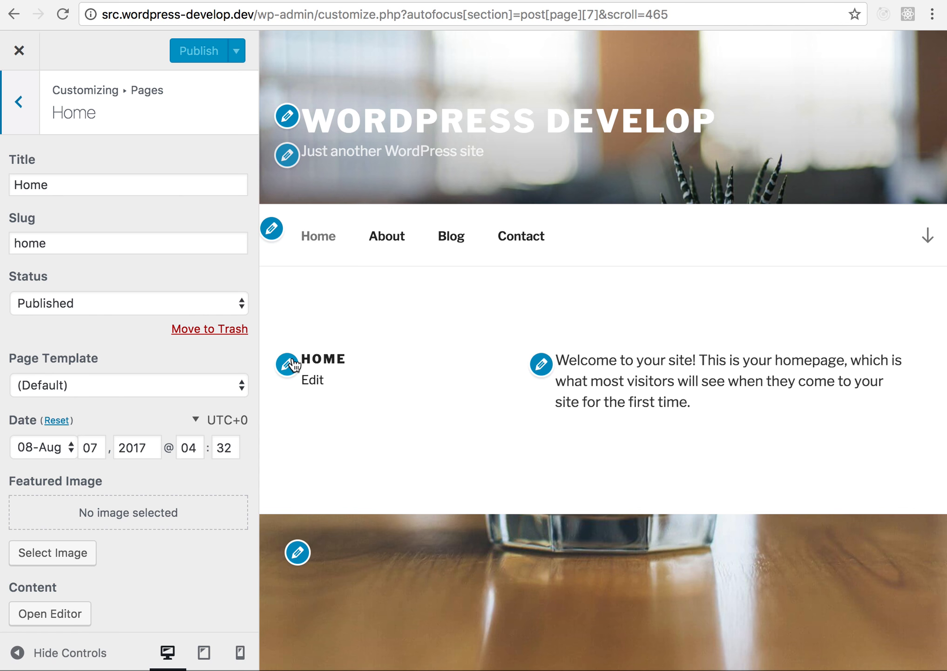
pyautogui.click(292, 365)
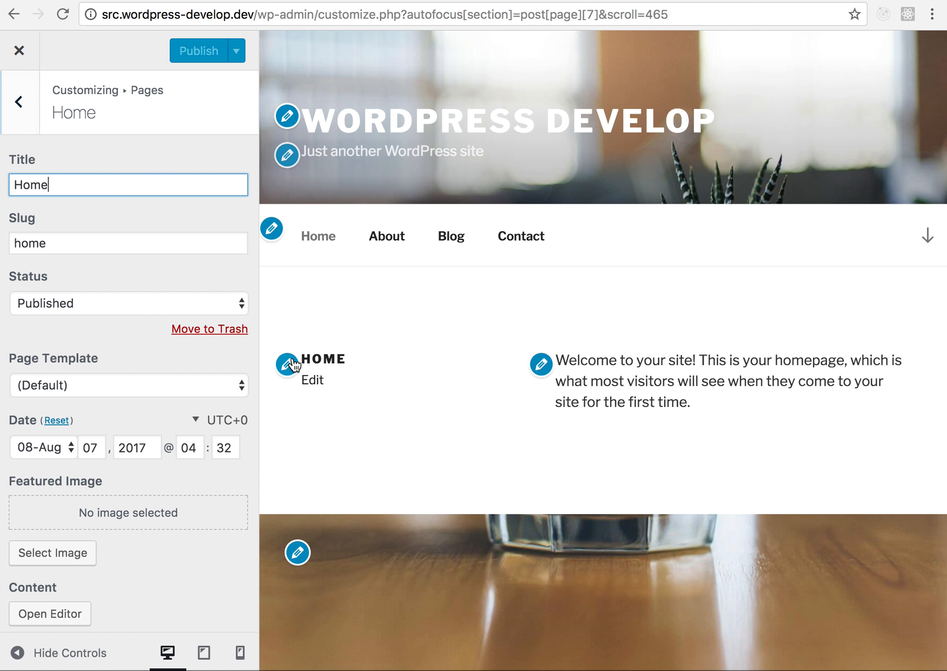
pyautogui.doubleClick(141, 193)
pyautogui.write('Welcome')
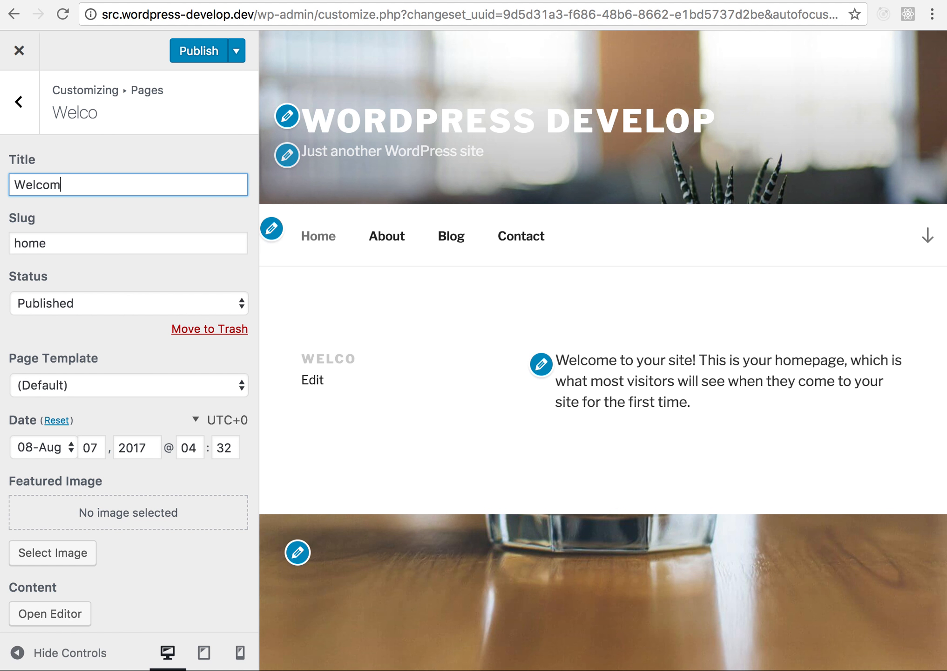
# - Replace all three occurrences of "your" with "my" in the Welcome page's content, append ":-)" at the end and close the content editor
pyautogui.click(544, 365)
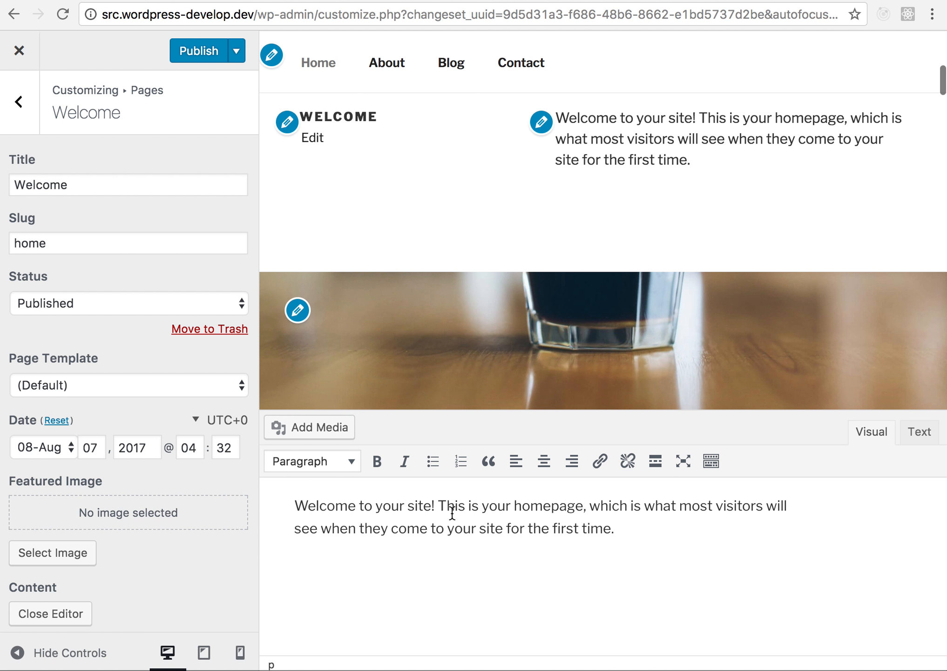
pyautogui.doubleClick(394, 507)
pyautogui.write('my')
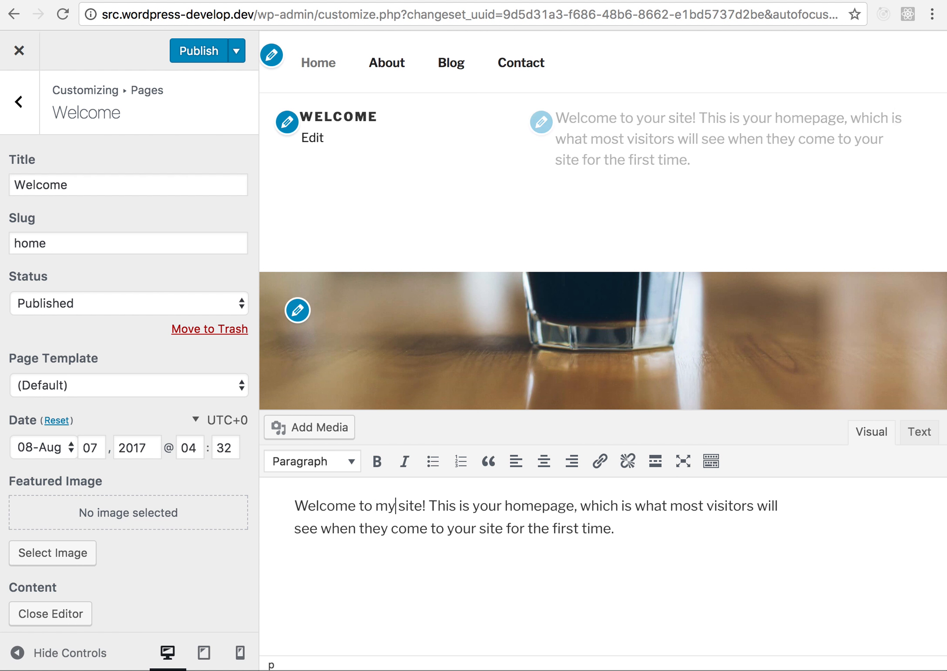
pyautogui.doubleClick(480, 507)
pyautogui.write('my')
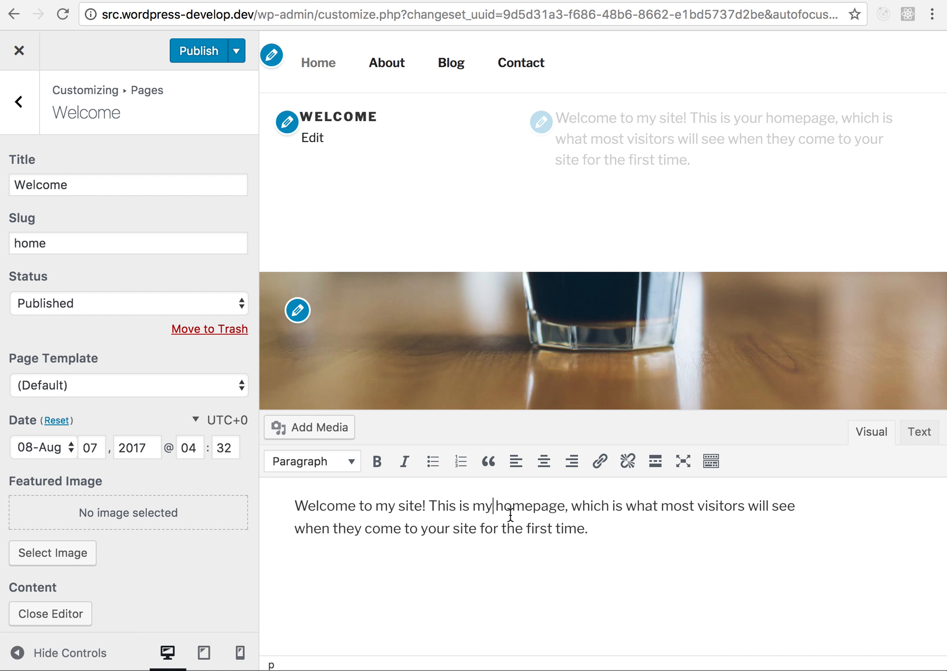
pyautogui.doubleClick(428, 528)
pyautogui.write('my')
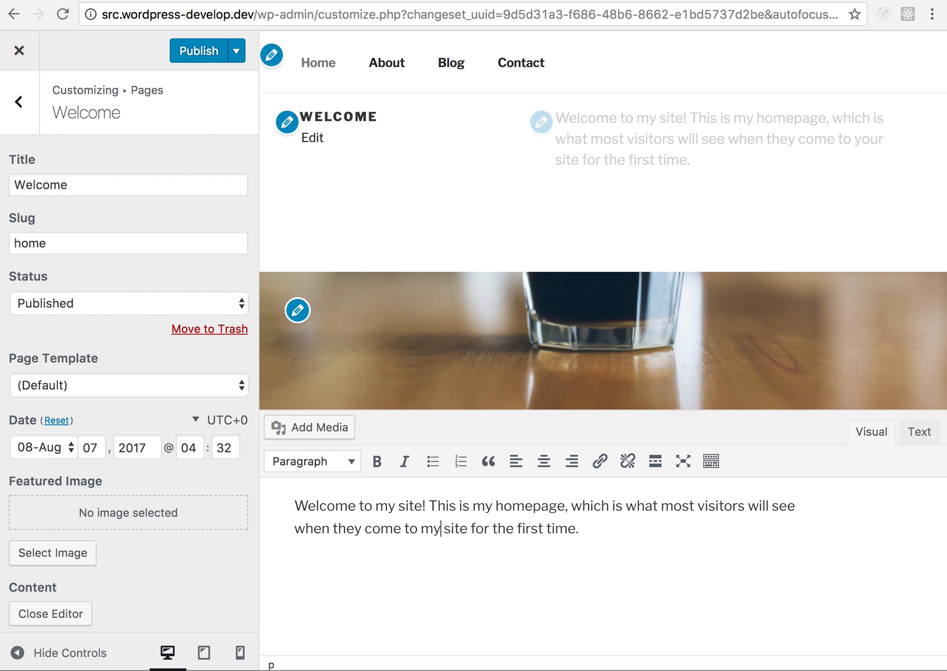
pyautogui.write(':-')
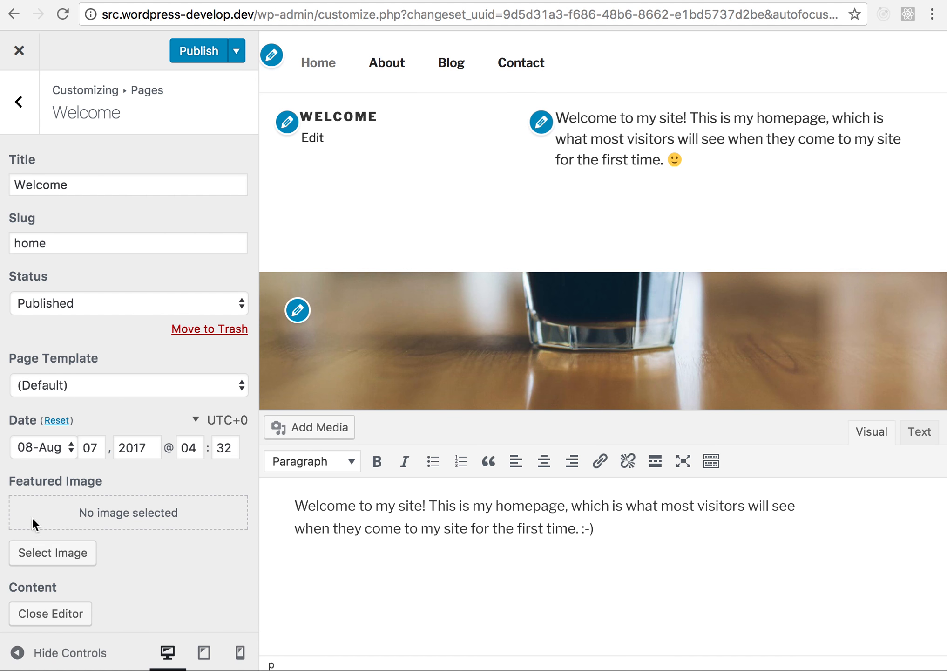
pyautogui.click(46, 616)
# - Leave the Pages section and add a new post from the Posts section
pyautogui.scroll(3, 455, 495)
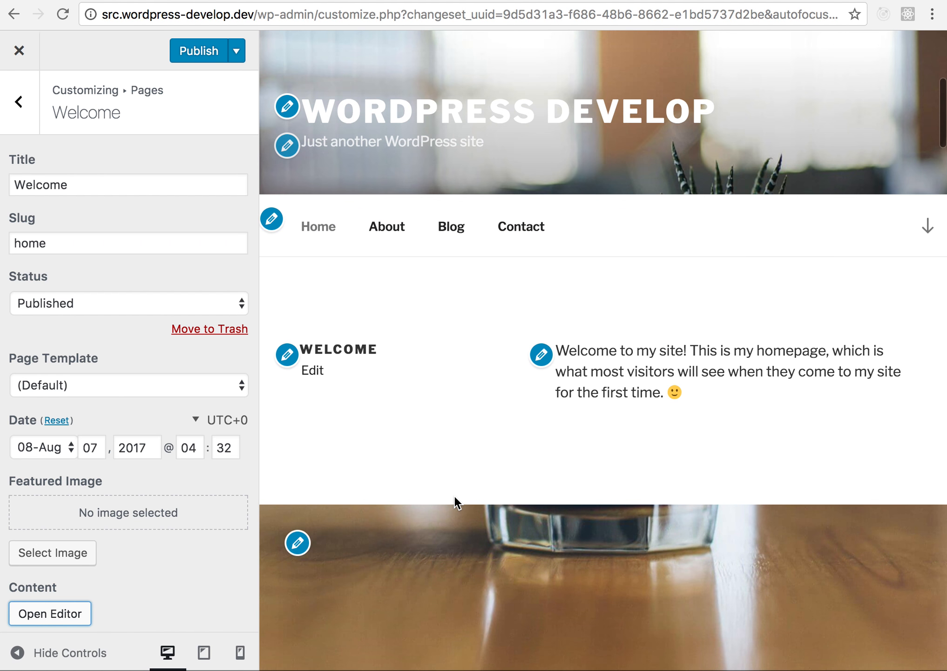
pyautogui.scroll(-15, 455, 495)
pyautogui.scroll(-10, 455, 495)
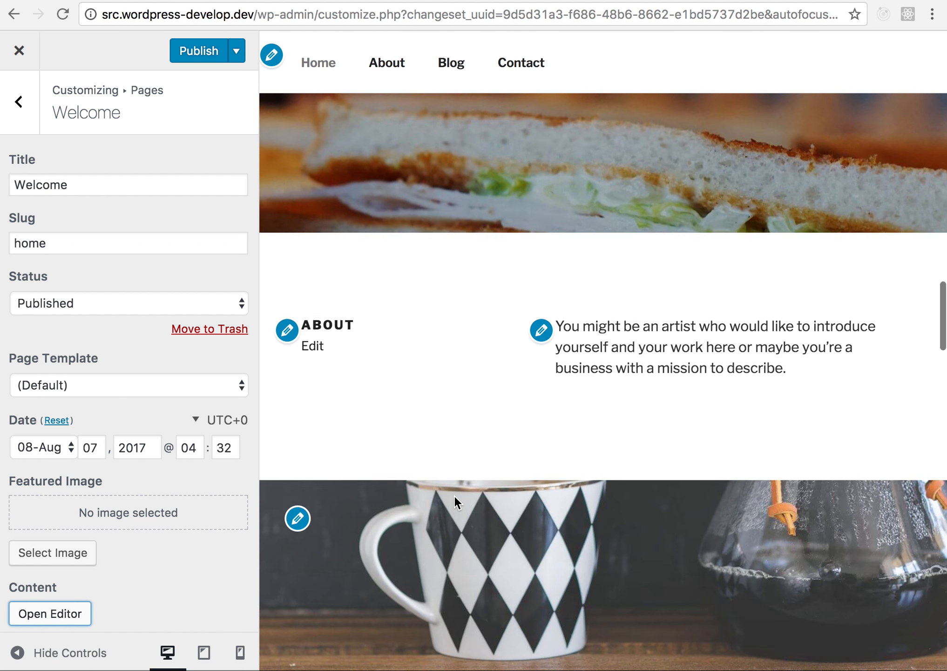
pyautogui.click(31, 97)
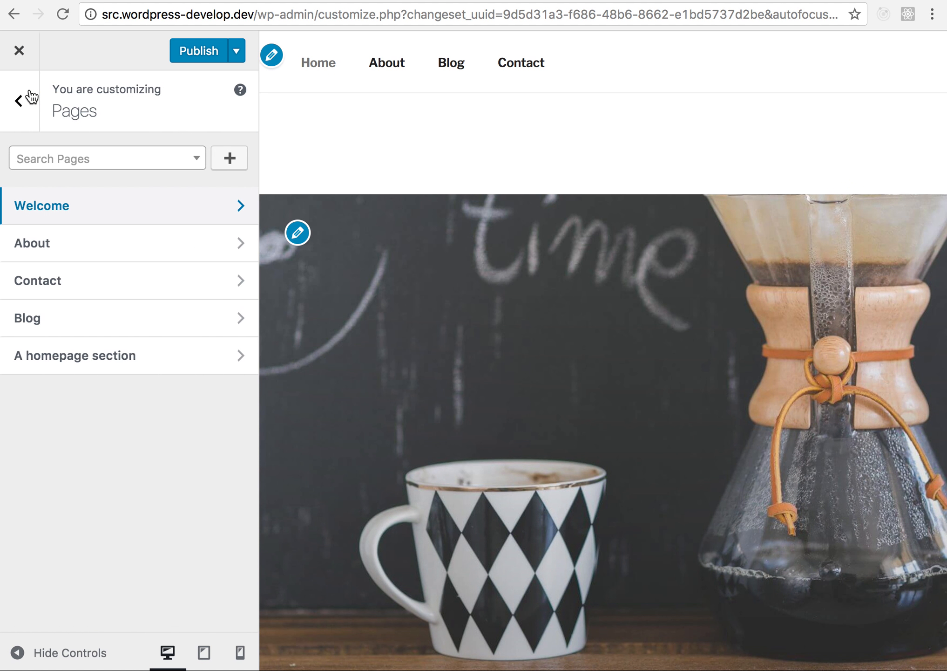
pyautogui.click(30, 96)
pyautogui.click(151, 573)
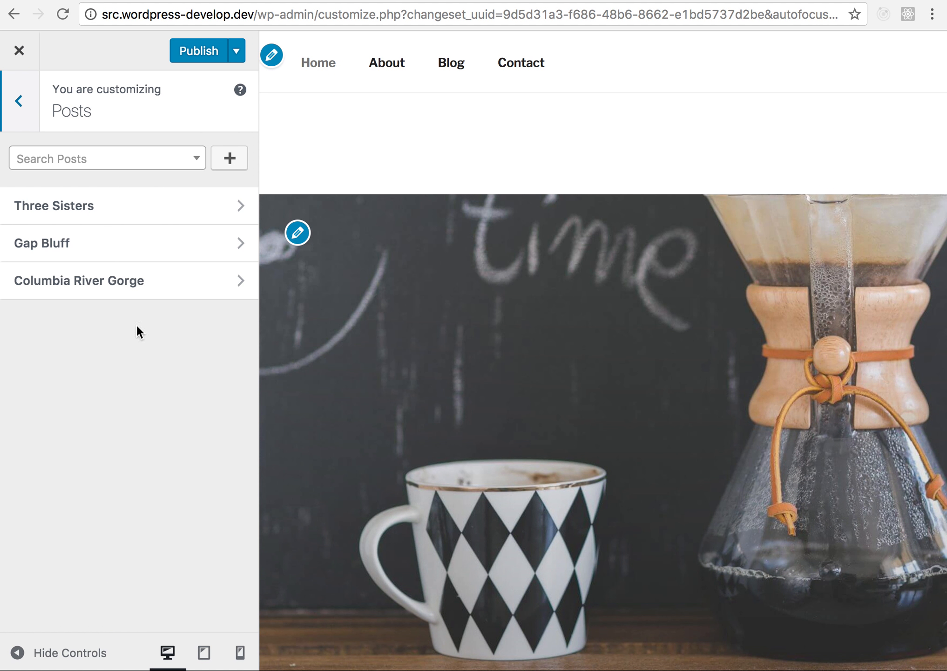
pyautogui.click(232, 157)
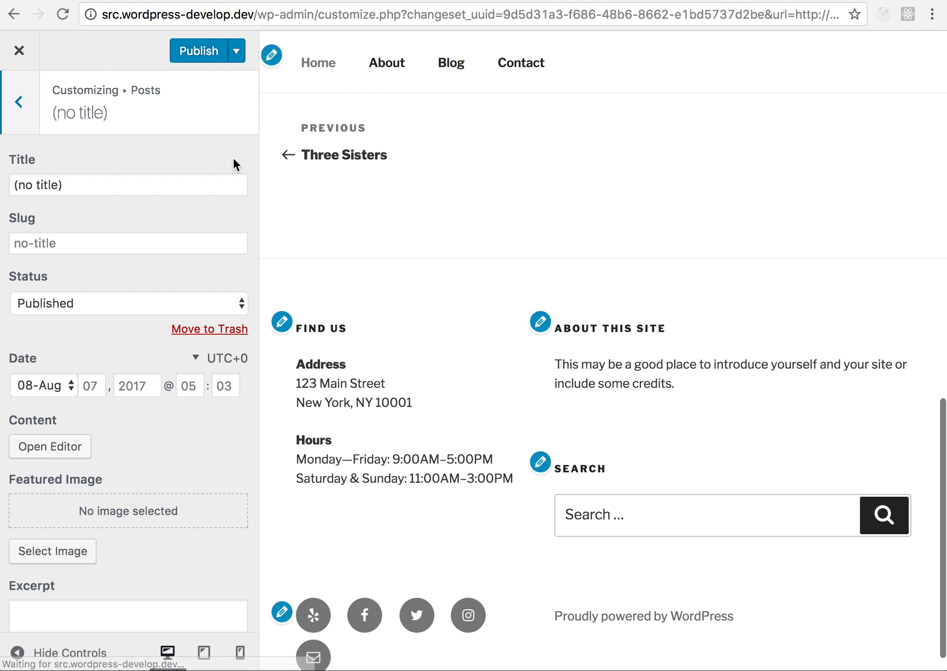
# - Set the new post's title to "Toronto"
pyautogui.tripleClick(219, 188)
pyautogui.scroll(10, 344, 221)
pyautogui.scroll(-1, 352, 220)
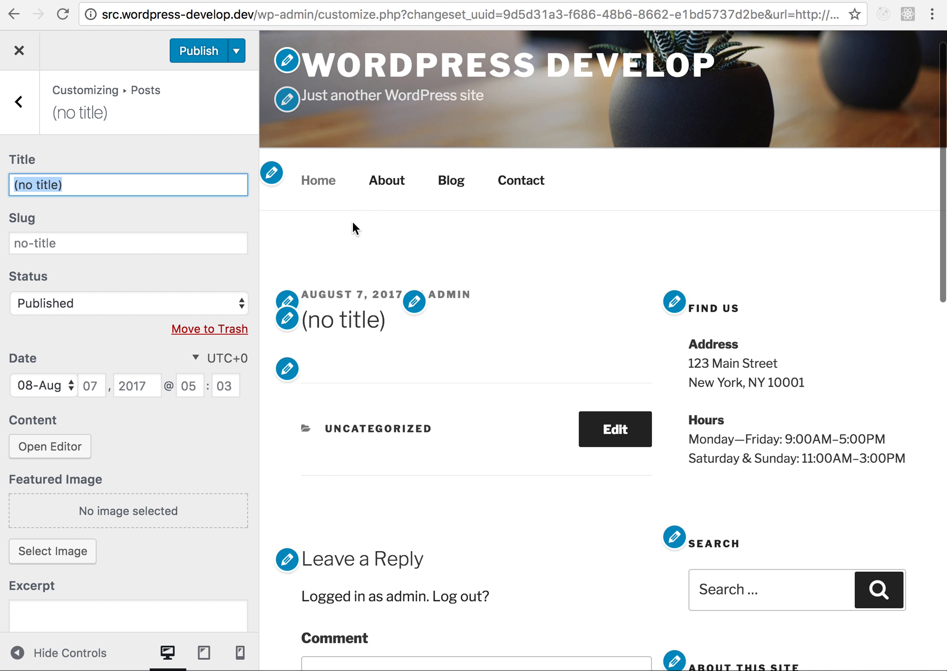
pyautogui.write('Torot')
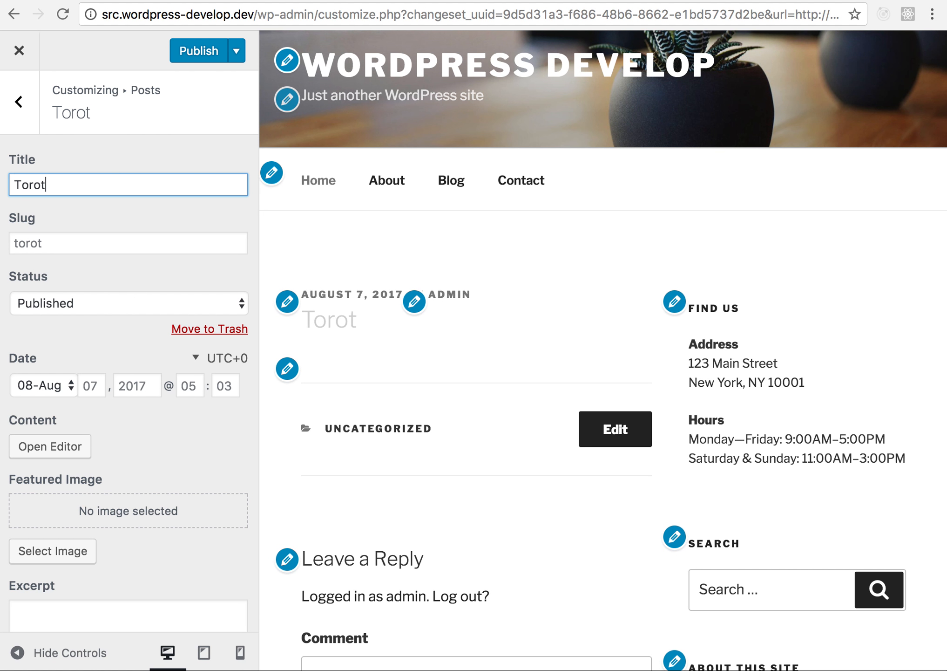
pyautogui.press('BackSpace')
pyautogui.write('nto')
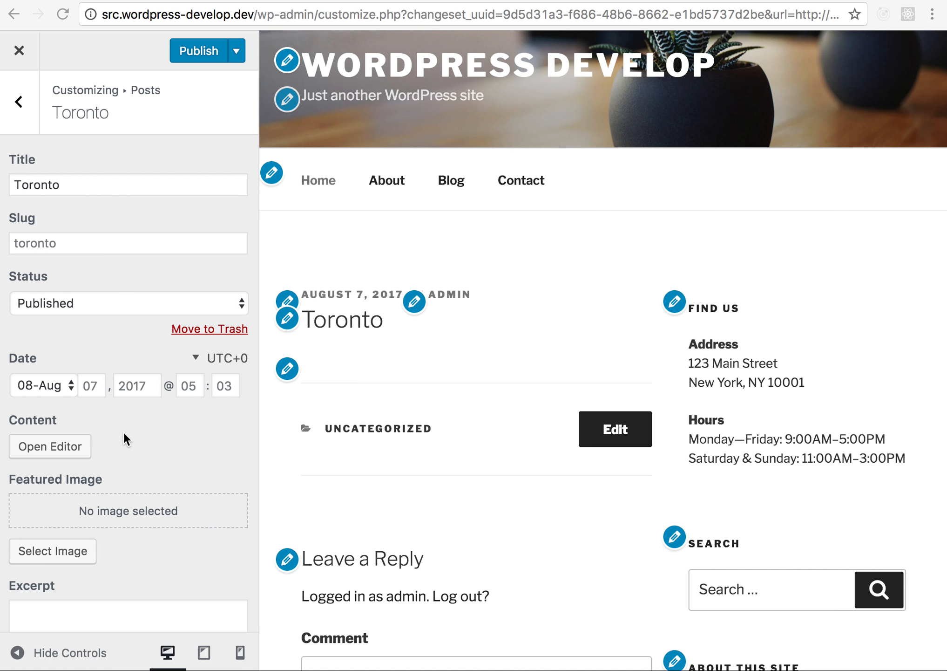
# - Fill the Toronto post's content with the Wikipedia paragraph about the city and set toronto-skyline.jpg as its featured image
pyautogui.click(61, 445)
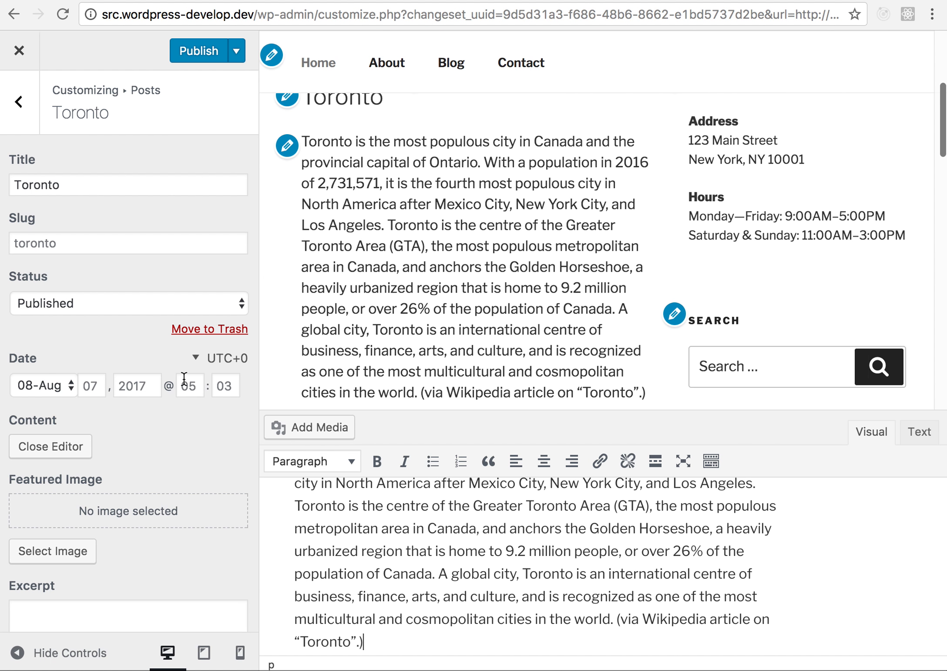
pyautogui.click(87, 552)
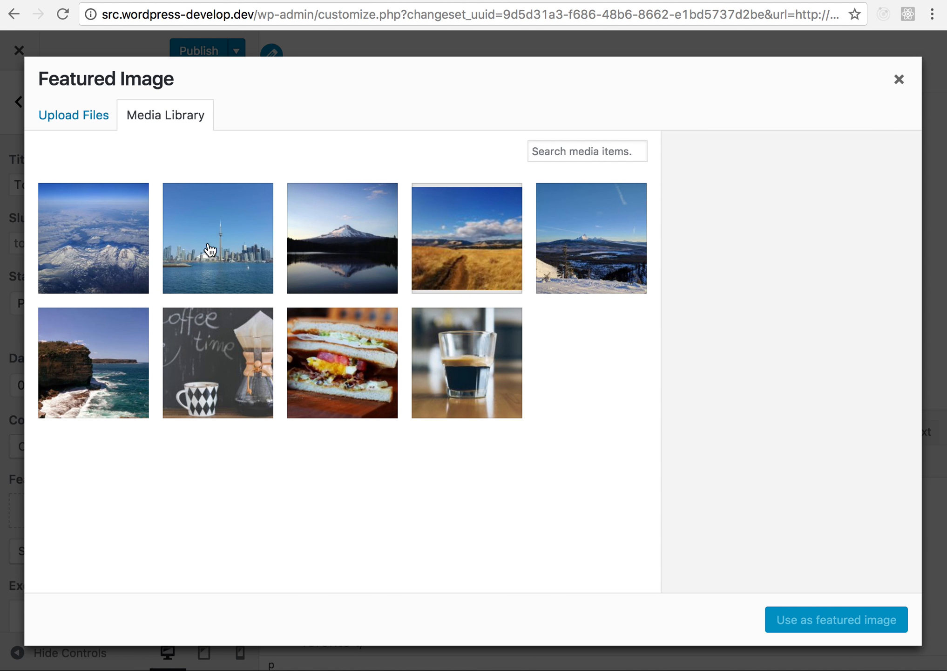
pyautogui.click(226, 261)
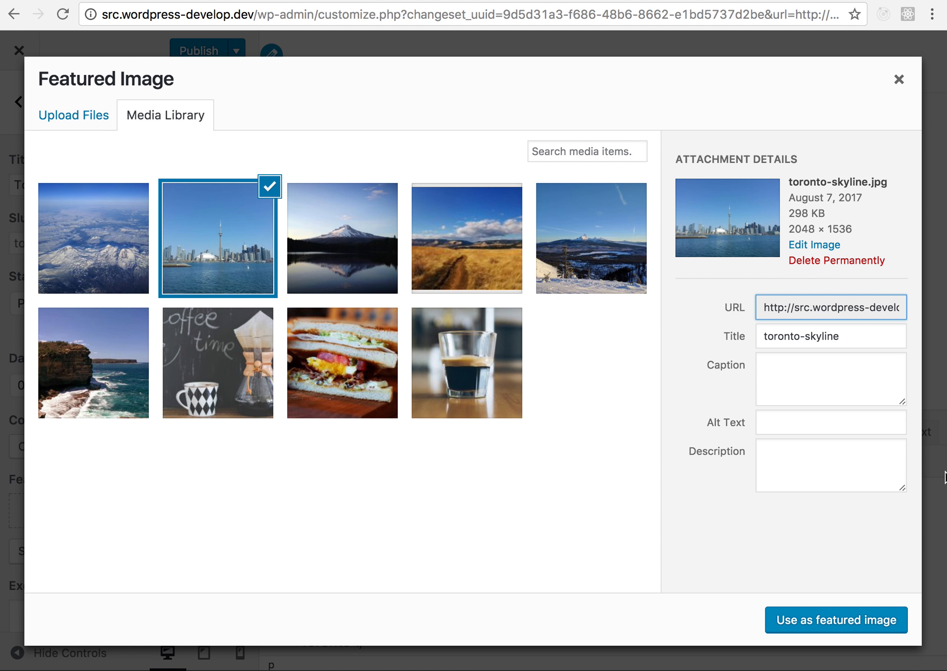
pyautogui.click(881, 621)
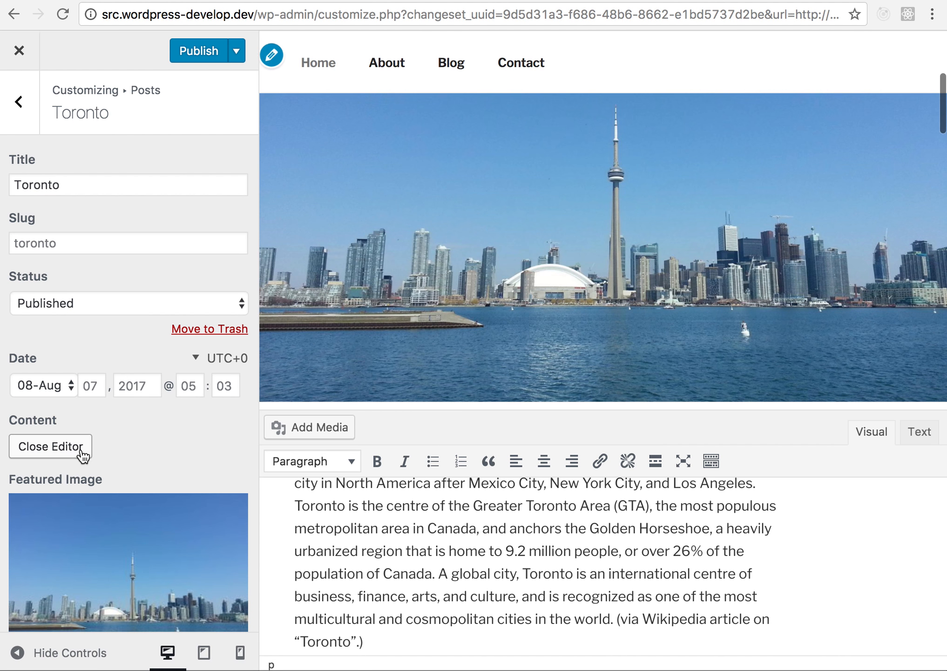
pyautogui.click(82, 448)
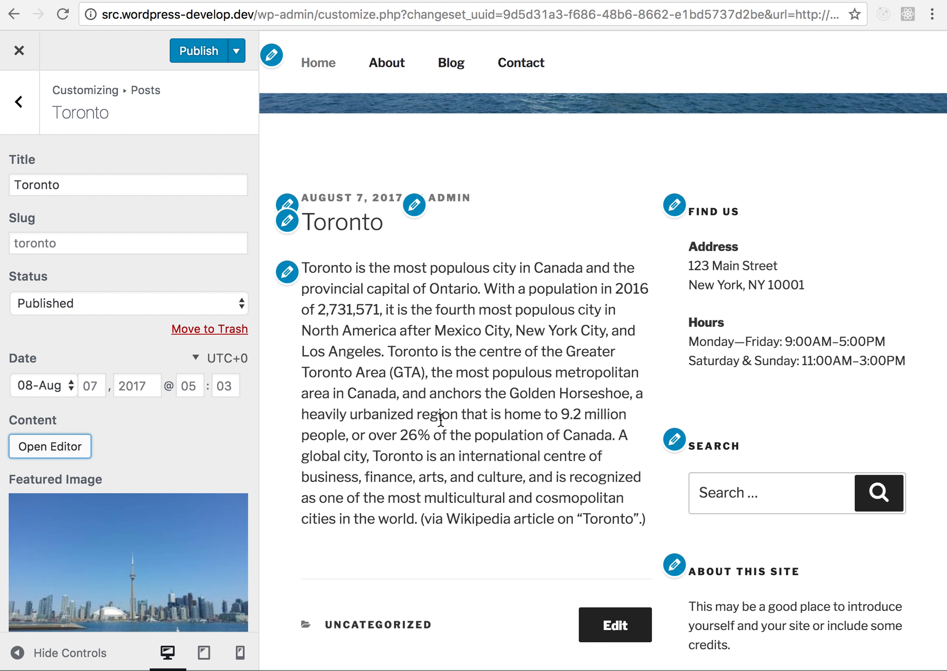
# - Review the Toronto post at full width with the controls hidden, and bring the controls back
pyautogui.click(14, 654)
pyautogui.scroll(10, 134, 631)
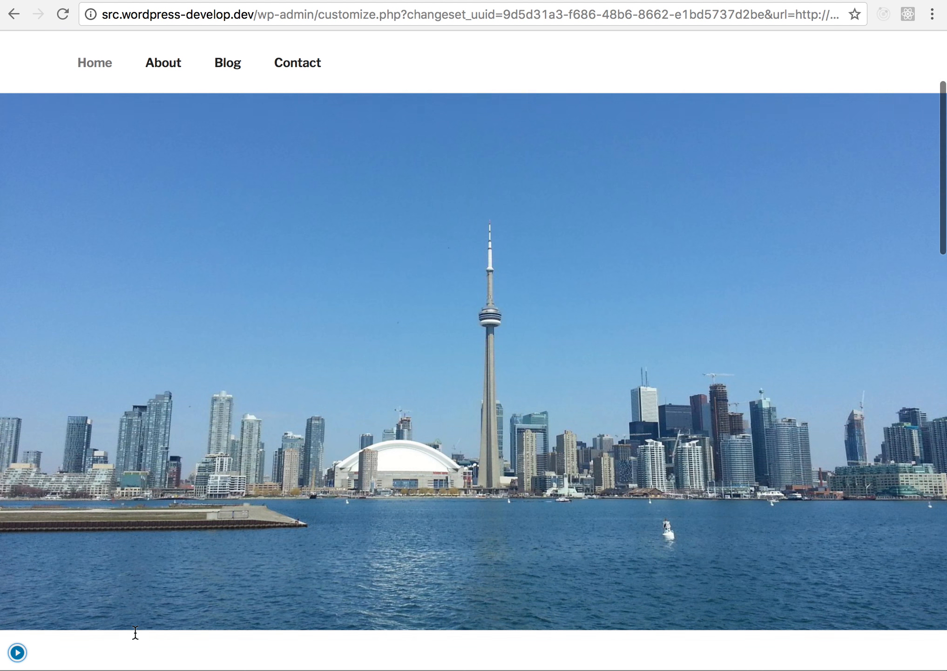
pyautogui.scroll(2, 134, 631)
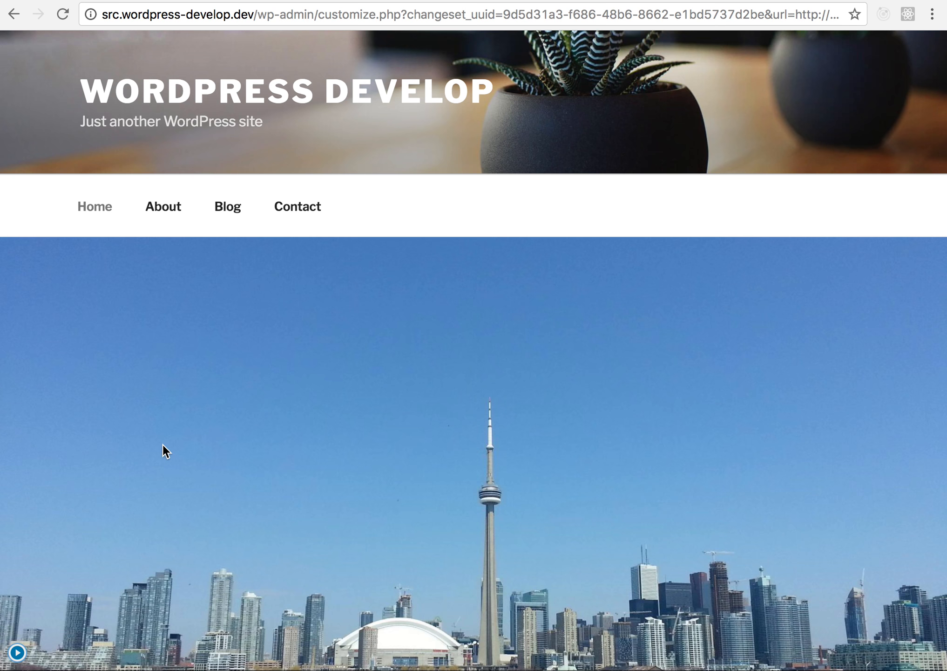
pyautogui.scroll(-5, 163, 445)
pyautogui.scroll(-9, 95, 617)
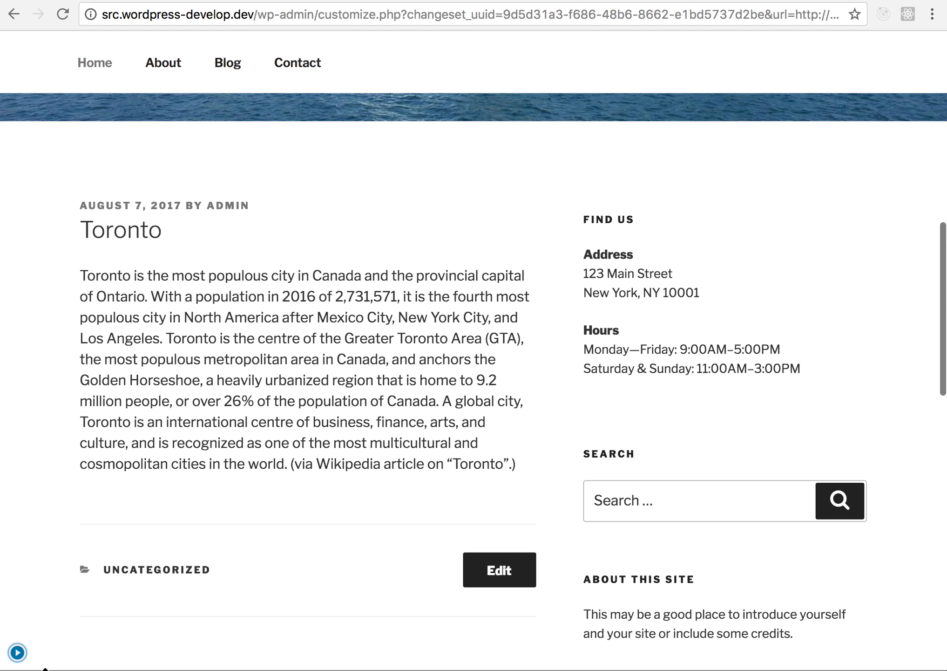
pyautogui.click(18, 652)
# - Load the site's front page in the preview through the site title link
pyautogui.scroll(15, 384, 376)
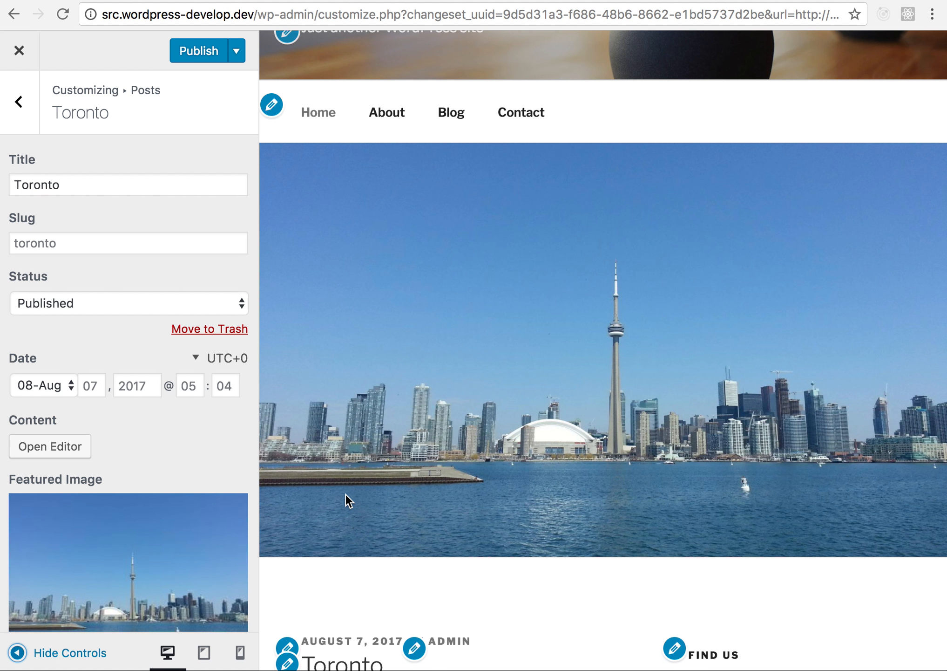
pyautogui.scroll(3, 345, 494)
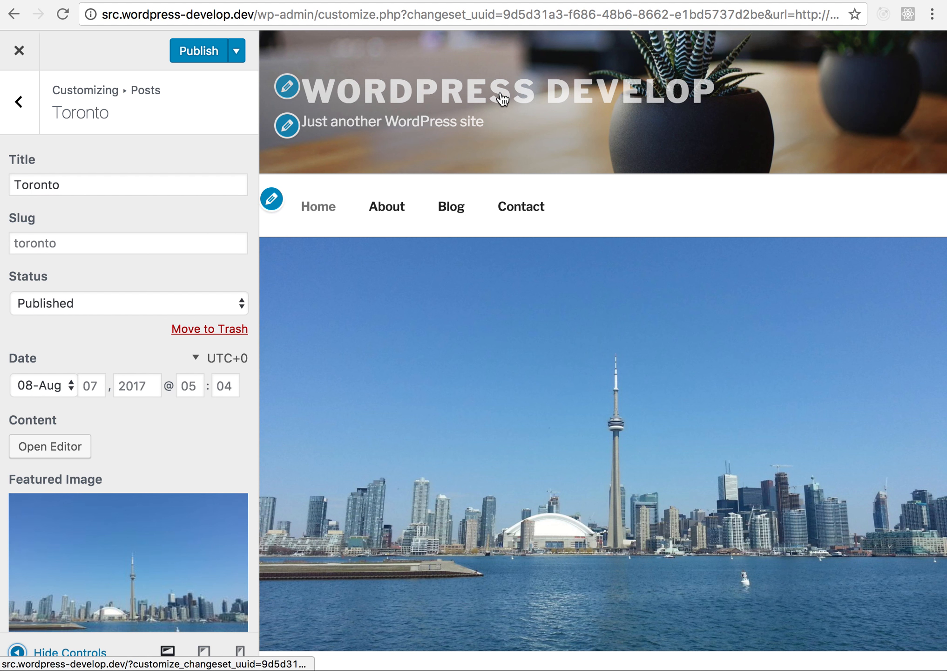
pyautogui.scroll(-2, 635, 168)
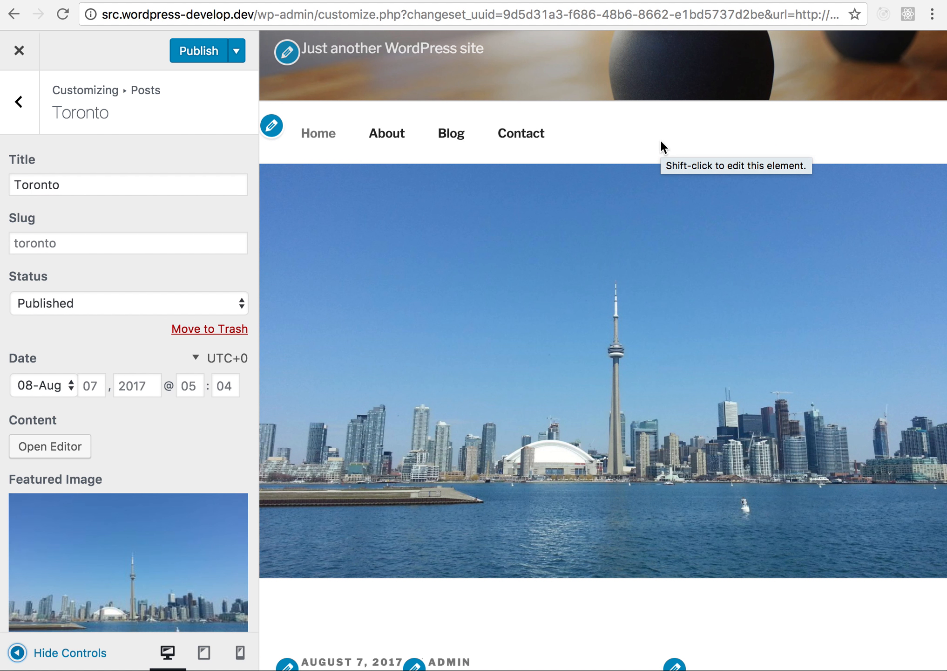
pyautogui.scroll(2, 662, 145)
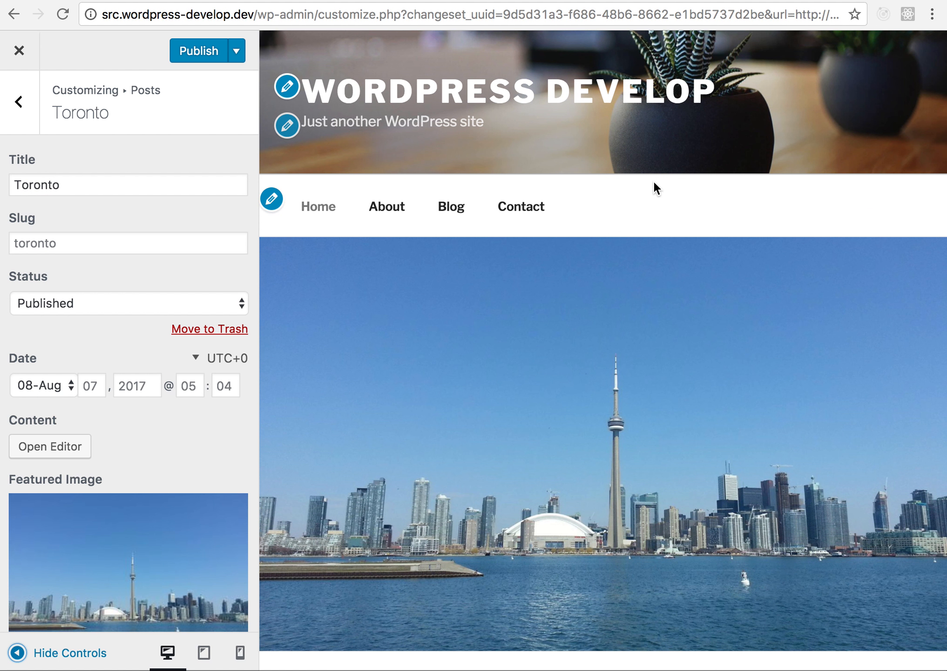
pyautogui.scroll(-3, 641, 205)
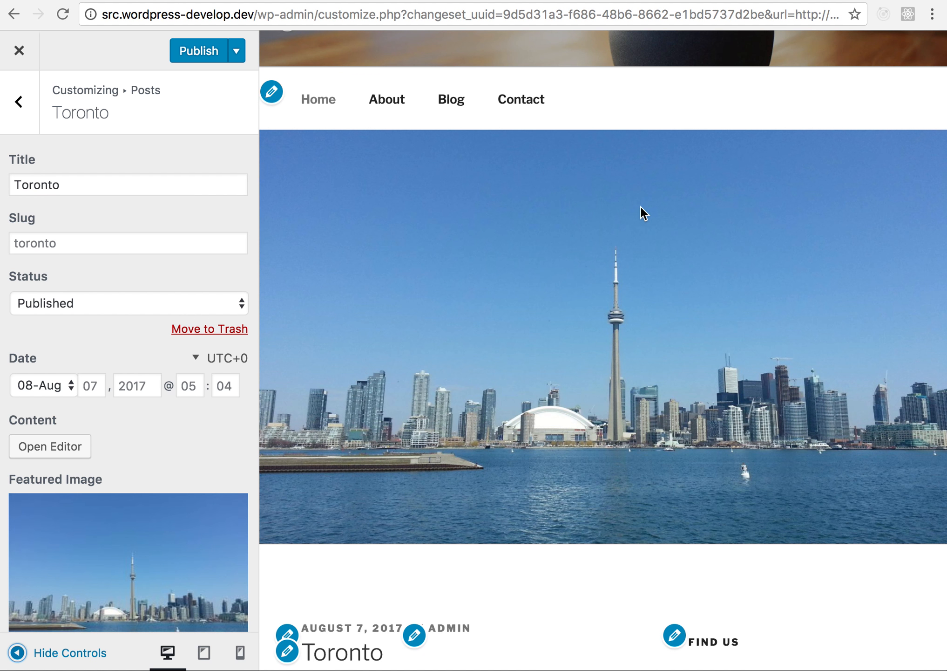
pyautogui.scroll(2, 586, 114)
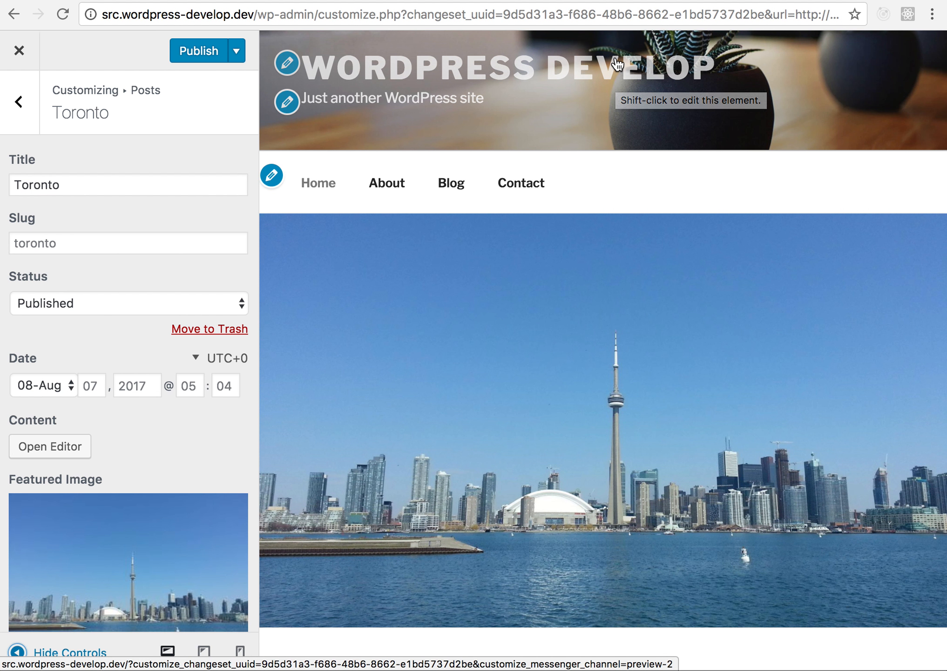
pyautogui.click(617, 83)
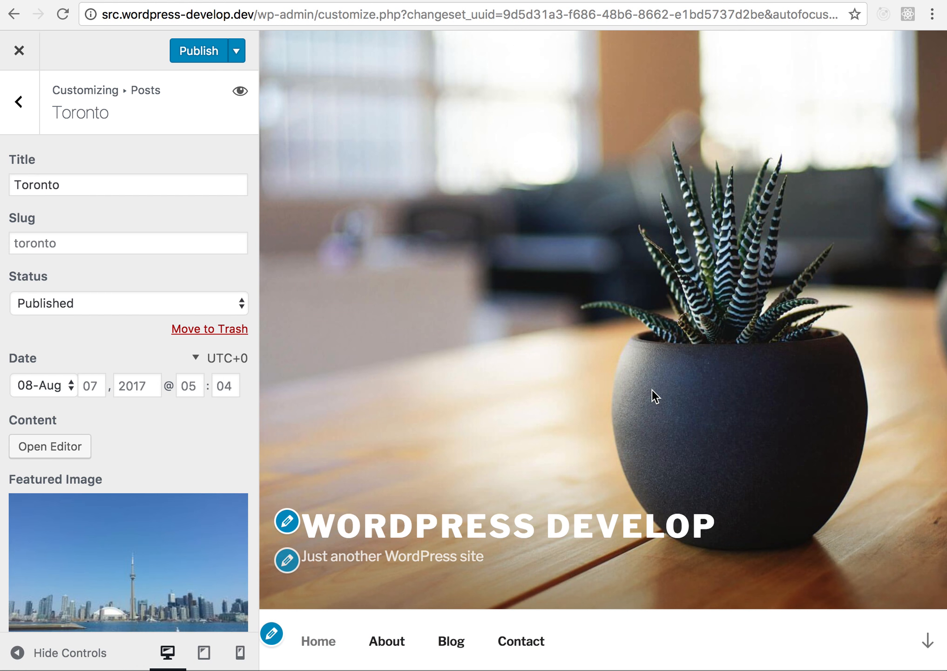
# - Review the Blog section's post listing at full width with the controls hidden, and bring the controls back
pyautogui.scroll(-20, 652, 391)
pyautogui.scroll(-20, 654, 394)
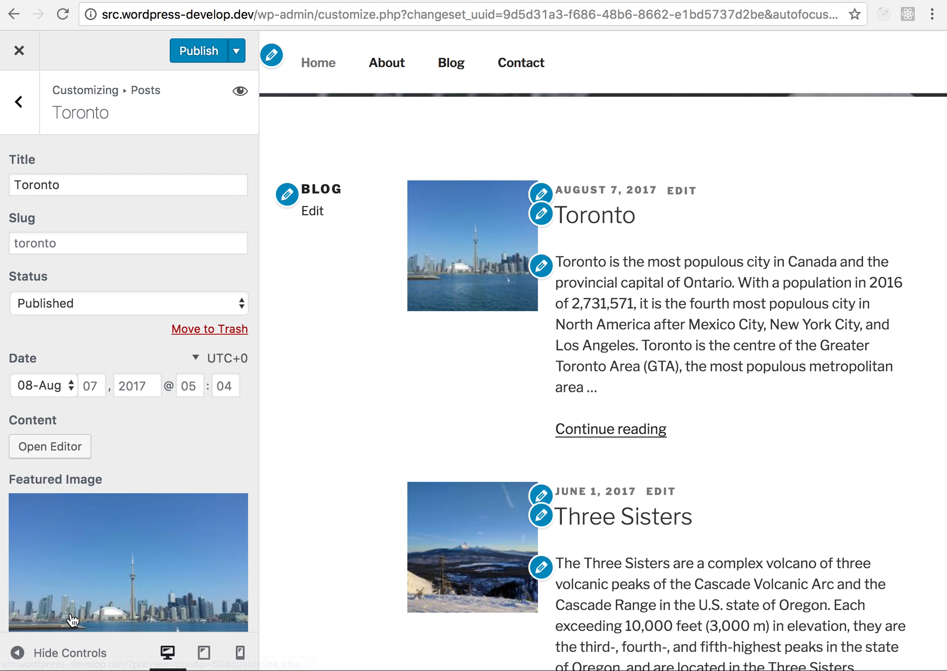
pyautogui.click(17, 653)
pyautogui.scroll(-5, 352, 484)
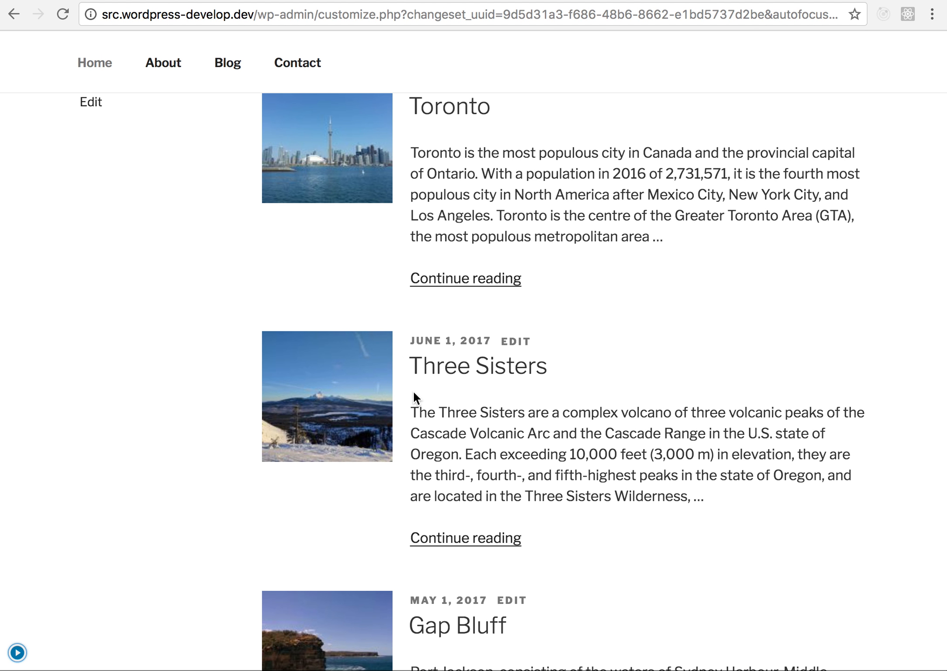
pyautogui.scroll(2, 467, 120)
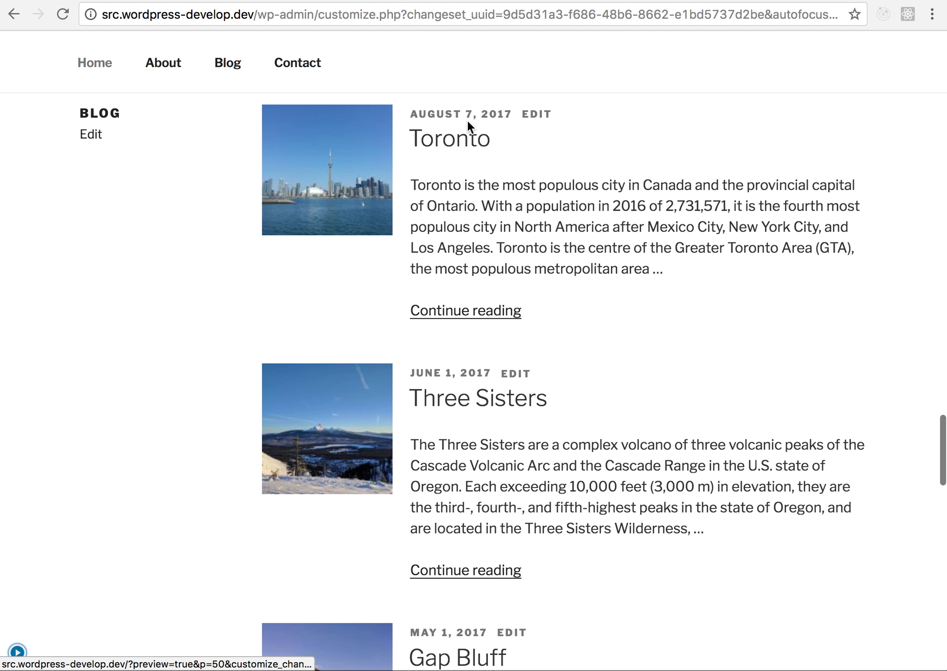
pyautogui.scroll(3, 467, 120)
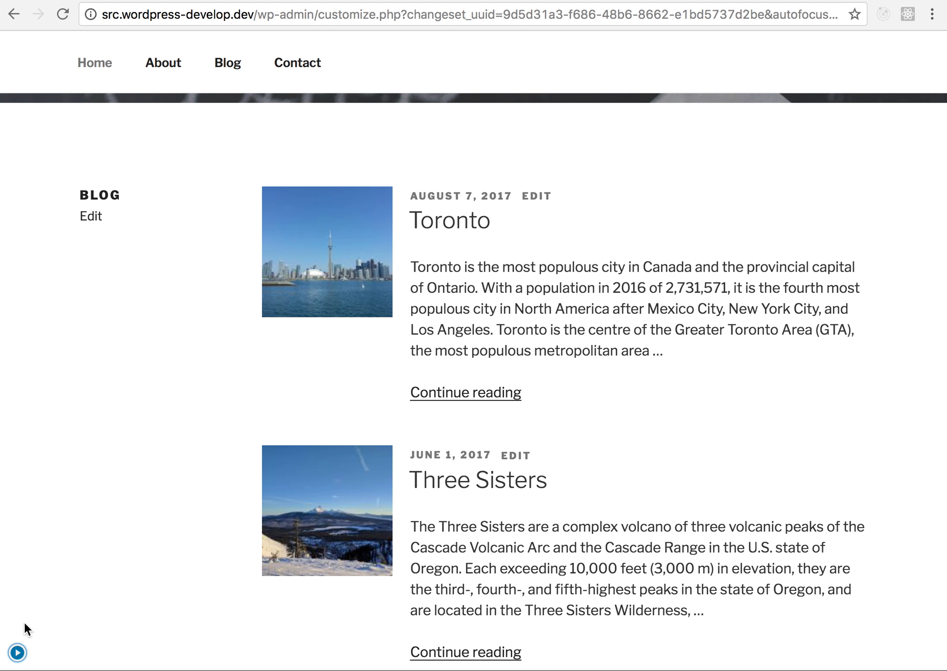
pyautogui.click(17, 652)
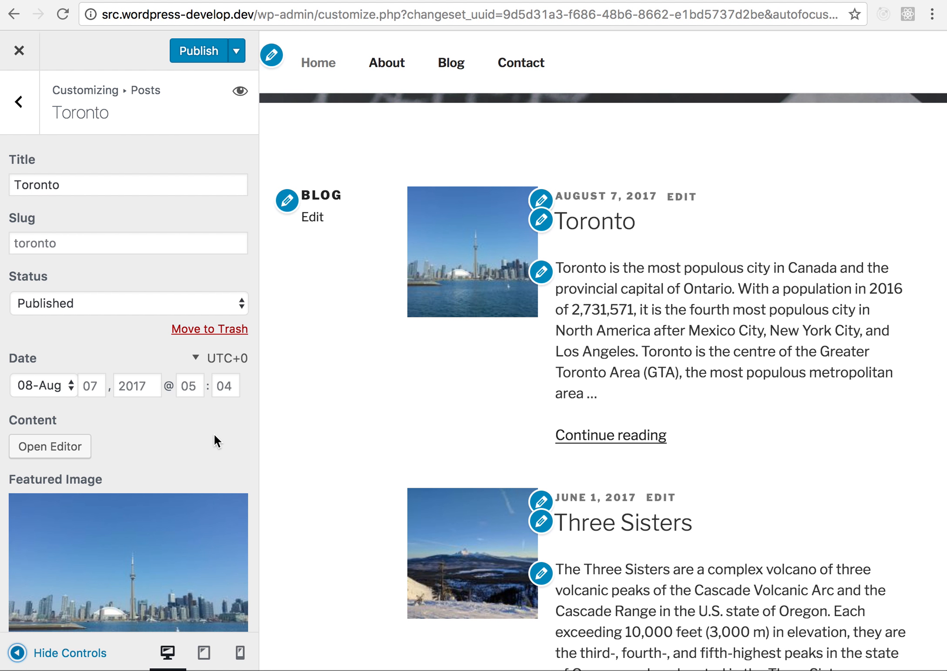
# - Replace the Toronto post's featured image with the espresso glass photo from the media library
pyautogui.scroll(-3, 214, 440)
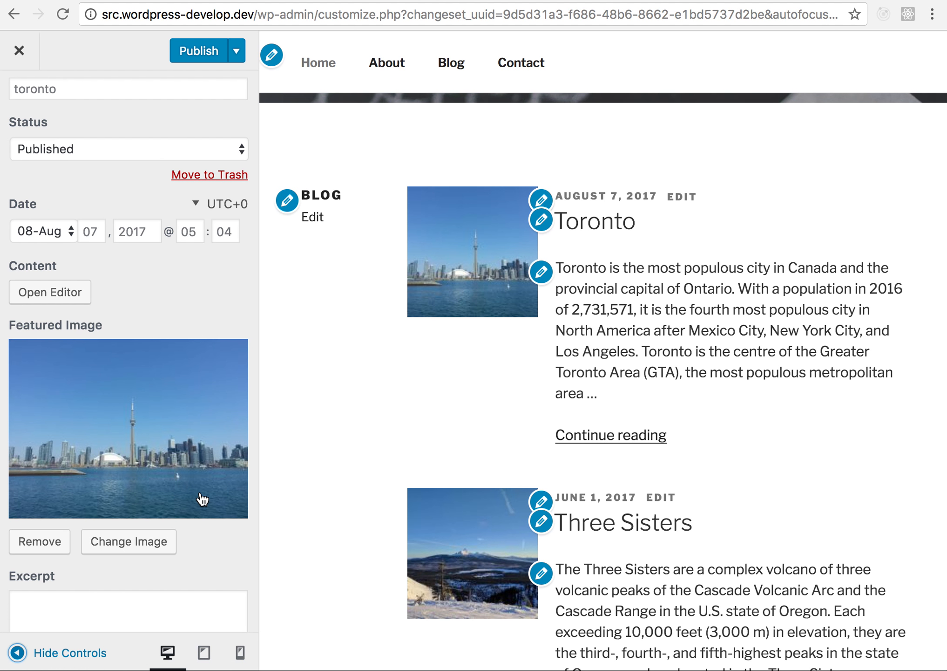
pyautogui.scroll(1, 203, 499)
pyautogui.click(151, 605)
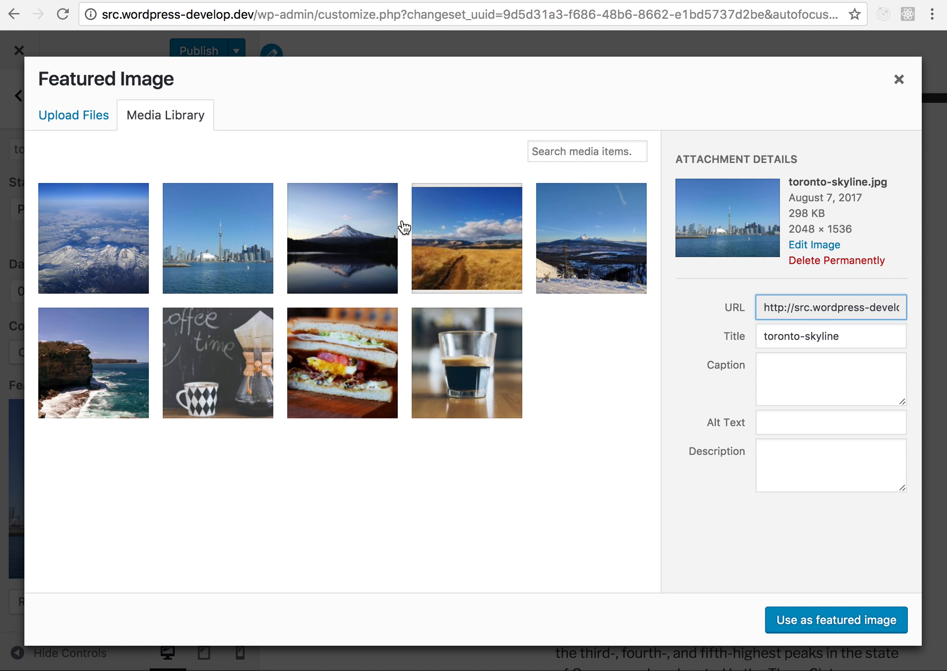
pyautogui.click(486, 398)
pyautogui.click(881, 621)
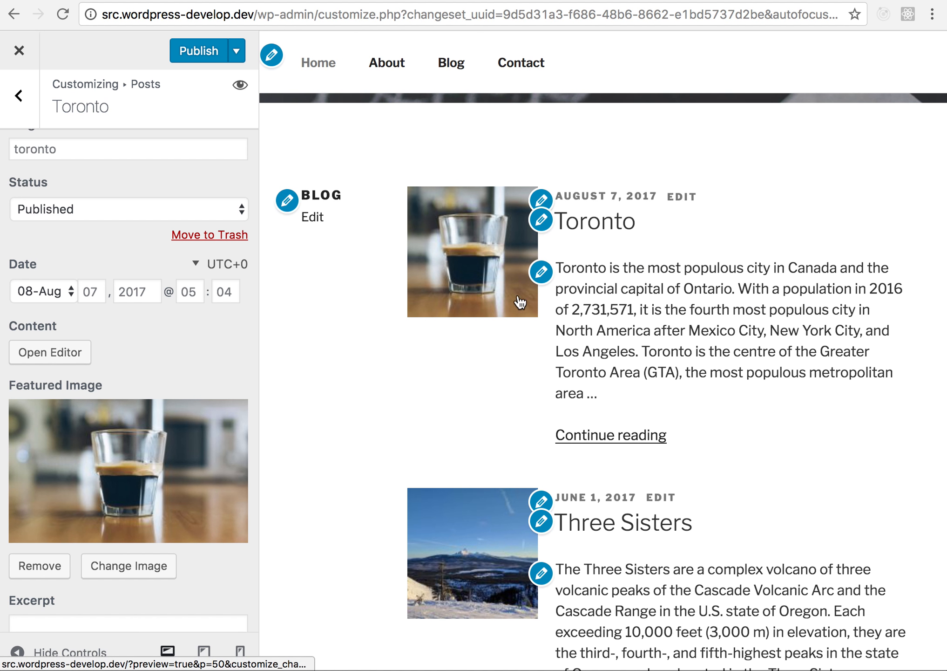
# - Set the Toronto post's featured image back to toronto-skyline.jpg
pyautogui.click(128, 565)
pyautogui.click(237, 259)
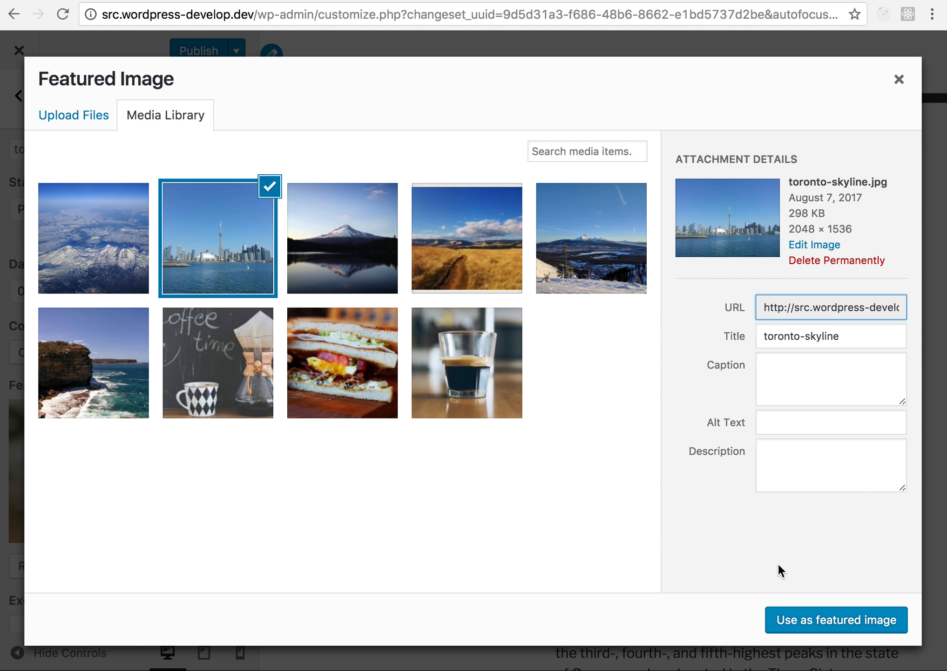
pyautogui.click(804, 613)
pyautogui.click(847, 624)
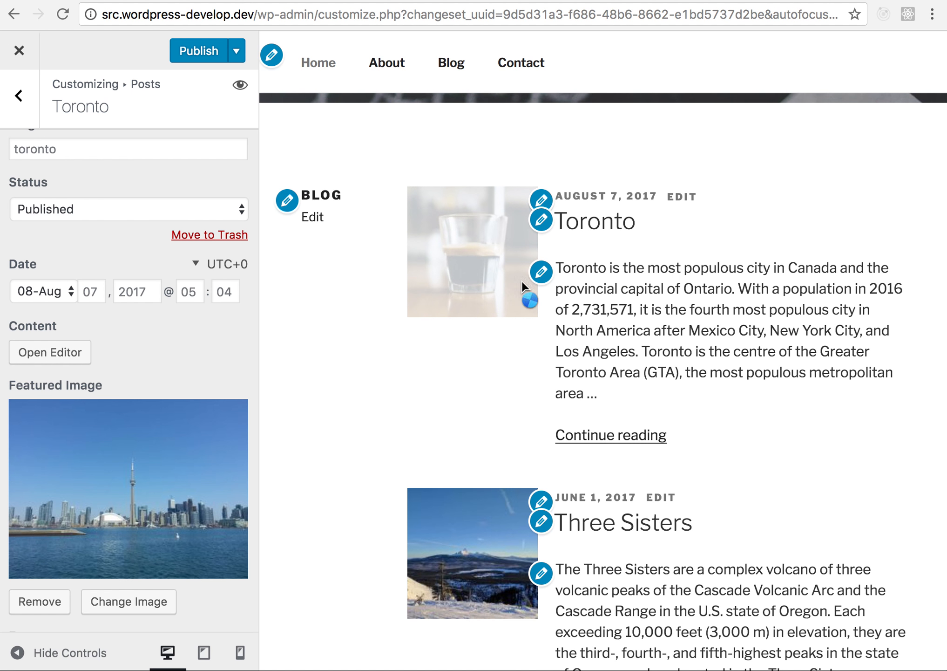
# - Change the Toronto post's title to "Toronto, Canada" and return to the posts list
pyautogui.click(540, 233)
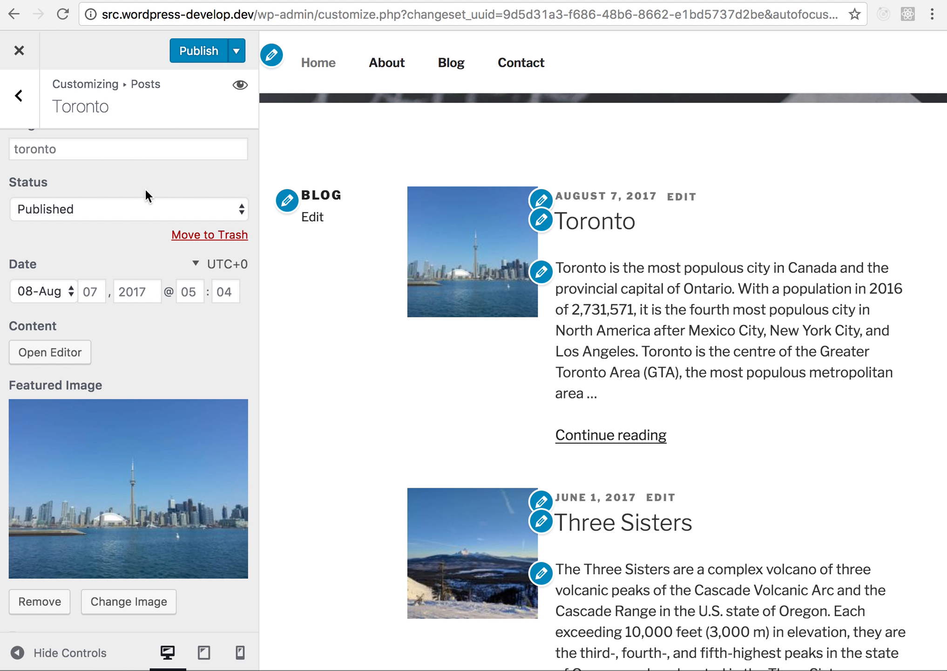
pyautogui.write(', Canada')
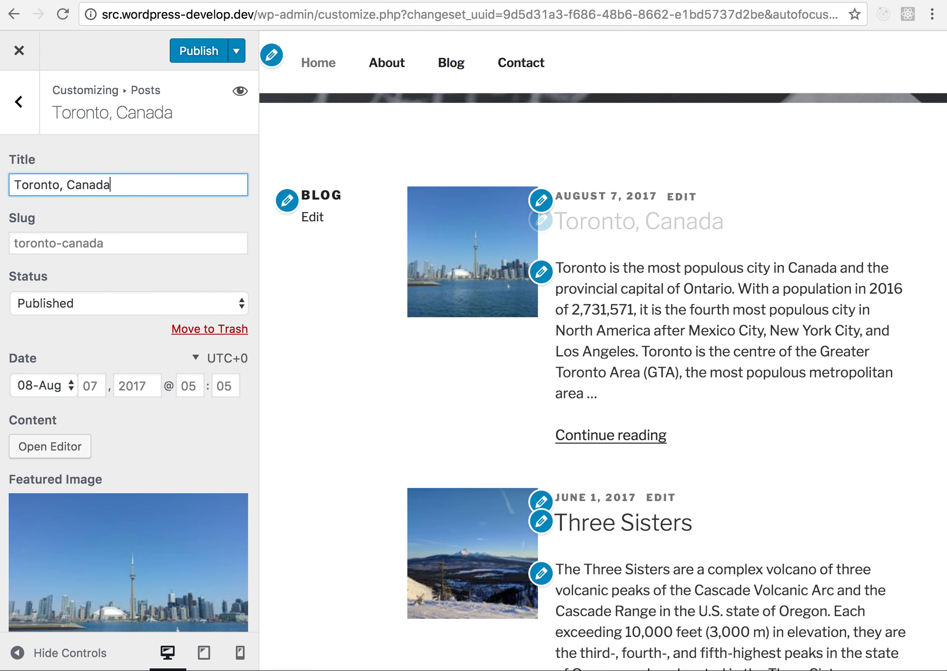
pyautogui.scroll(-2, 592, 391)
pyautogui.scroll(-2, 526, 342)
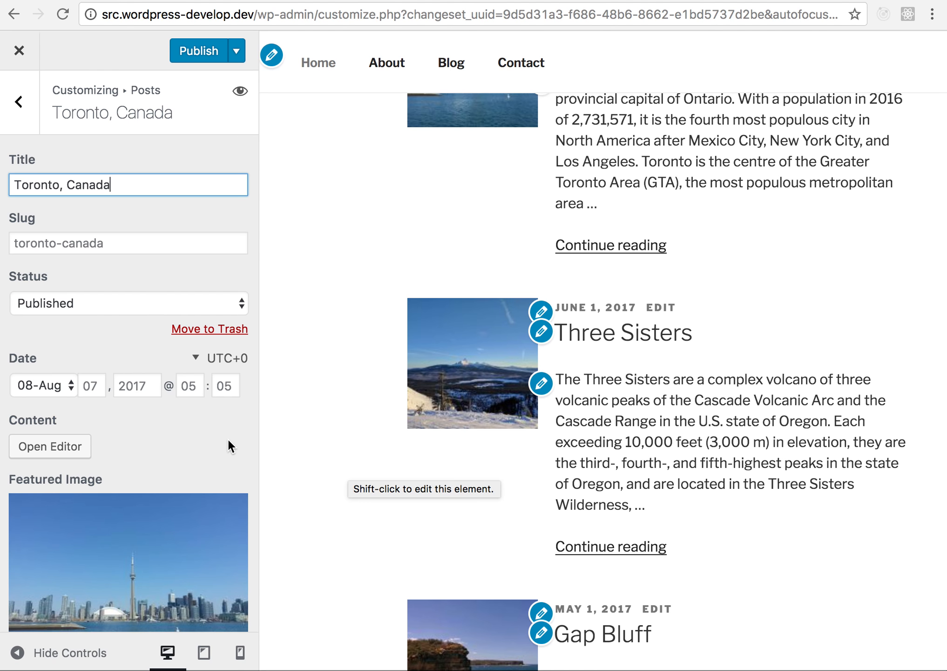
pyautogui.press('Escape')
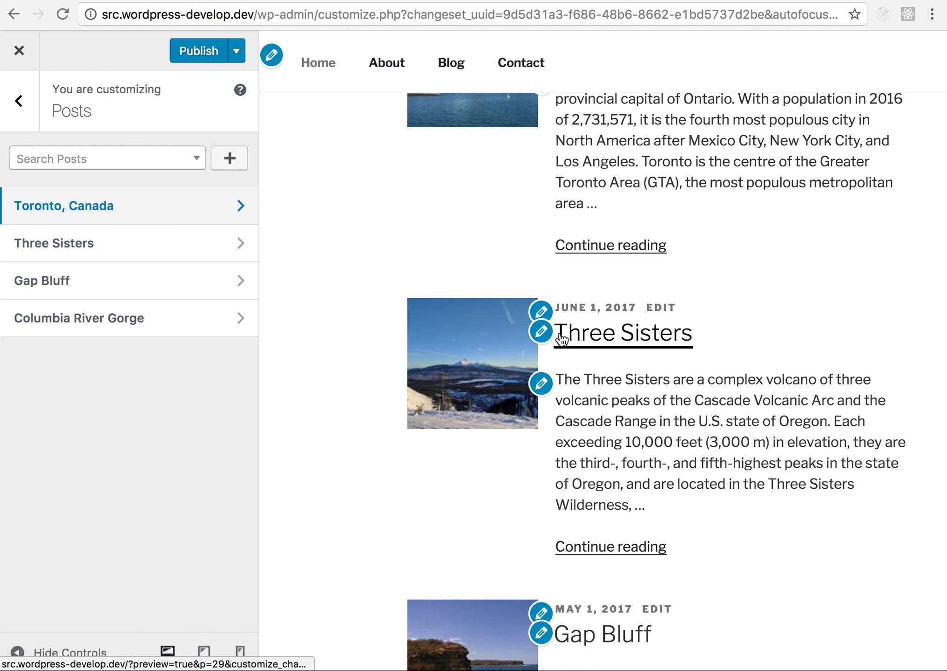
# - Open the Three Sisters post's title from the preview and change it to "The Three Sisters Mountains are in the Cascades"
pyautogui.click(541, 331)
pyautogui.press('super+Left')
pyautogui.write('The')
pyautogui.press('super+Right')
pyautogui.write('Mu')
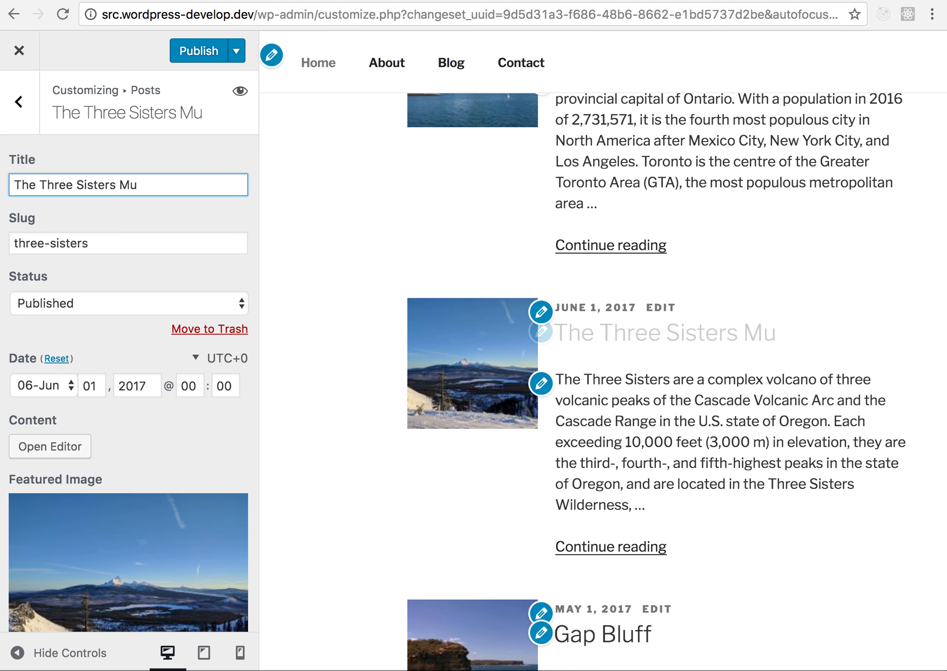
pyautogui.write('nuntai')
pyautogui.press('BackSpace')
pyautogui.press('BackSpace')
pyautogui.press('BackSpace')
pyautogui.press('BackSpace')
pyautogui.press('BackSpace')
pyautogui.press('BackSpace')
pyautogui.write('ountains')
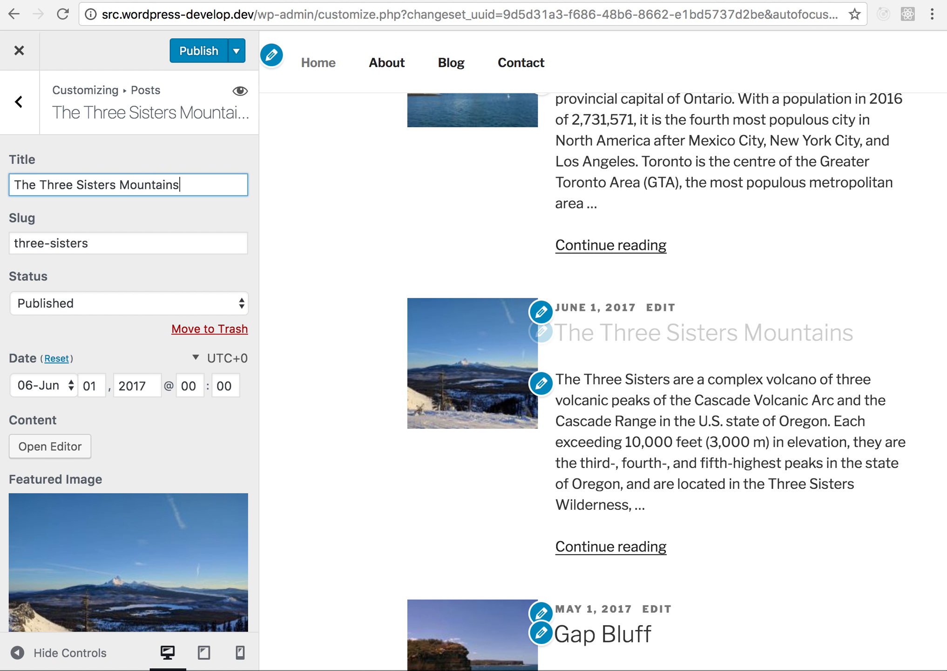
pyautogui.write(' are in the Cascades')
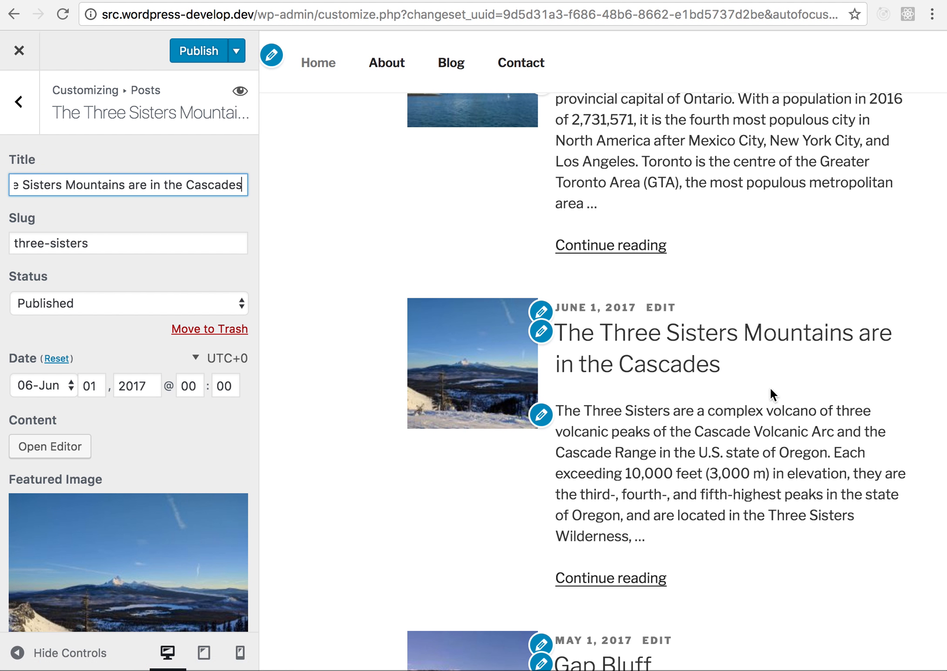
# - Remove "Mountains" from the post title so it reads "The Three Sisters are in the Cascades"
pyautogui.scroll(1, 770, 384)
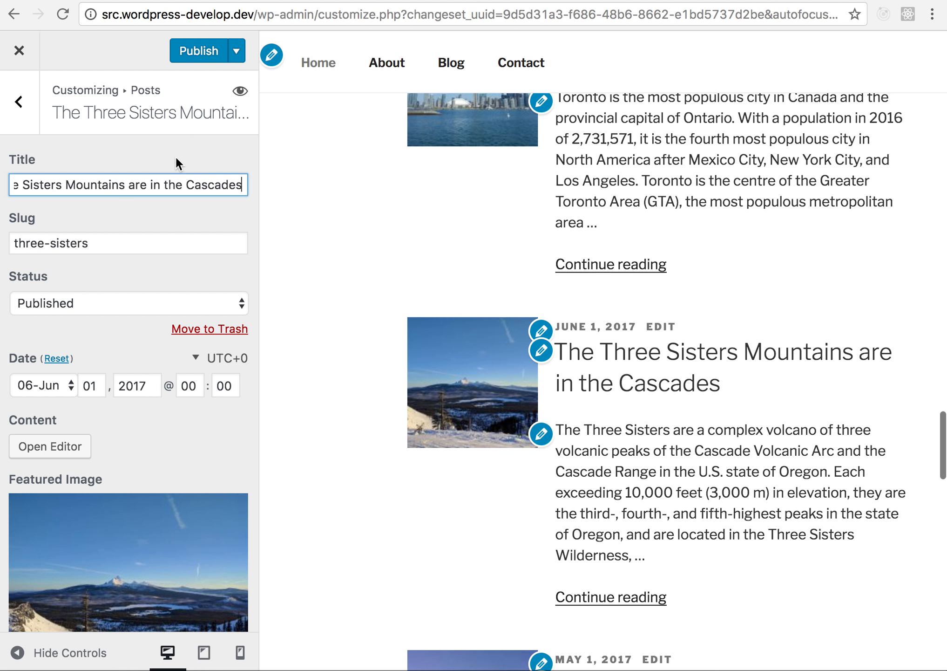
pyautogui.press('super+Left')
pyautogui.hotkey('alt', 'Right')
pyautogui.press('Right')
pyautogui.hotkey('alt', 'shift', 'Left')
pyautogui.press('BackSpace')
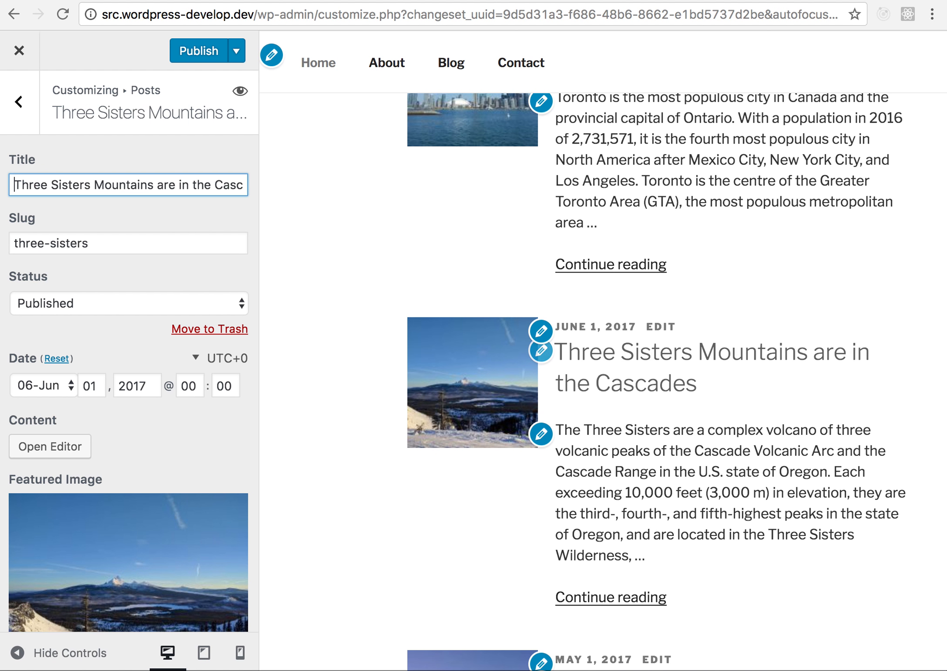
pyautogui.hotkey('alt', 'shift', 'Right')
pyautogui.press('BackSpace')
pyautogui.press('super+Left')
pyautogui.write('The')
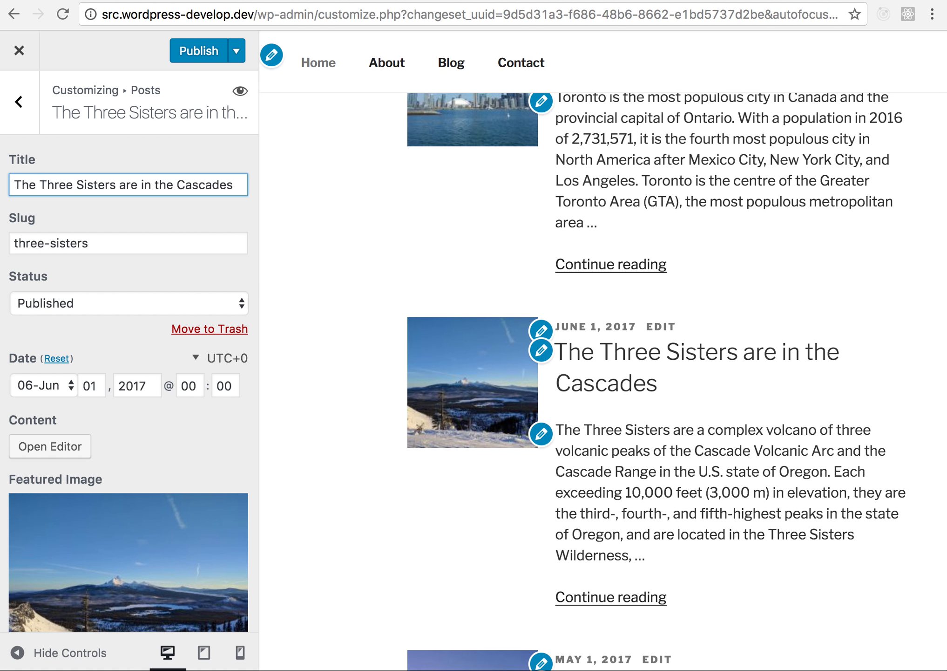
# - Shorten the post title to "Three Sisters in the Cascades"
pyautogui.press('super+Left')
pyautogui.hotkey('alt', 'shift', 'Right')
pyautogui.hotkey('shift', 'Right')
pyautogui.press('BackSpace')
pyautogui.hotkey('alt', 'Right')
pyautogui.hotkey('alt', 'Right')
pyautogui.hotkey('alt', 'Delete')
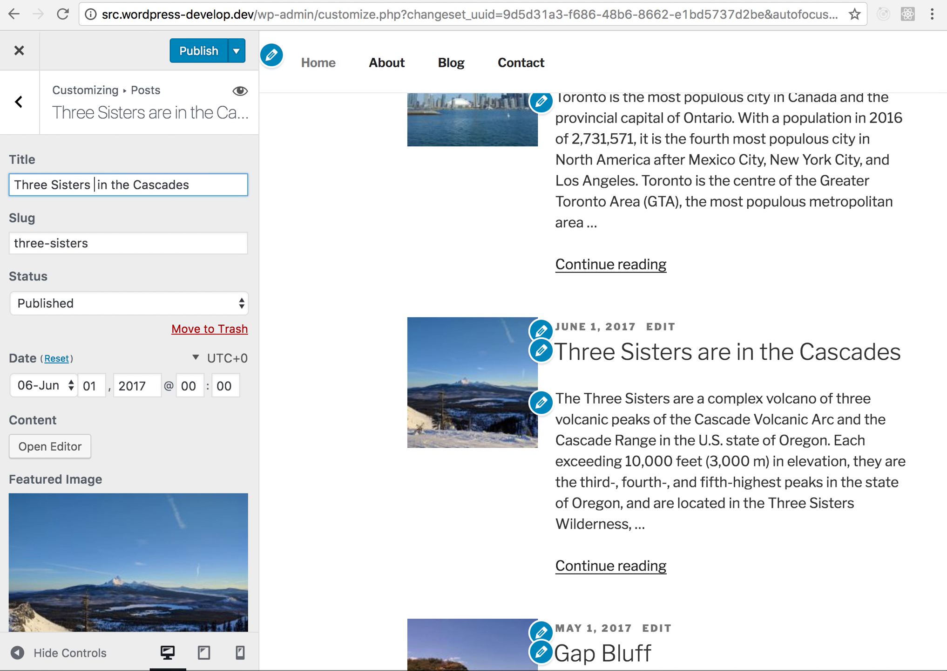
pyautogui.press('super+Left')
pyautogui.write('The')
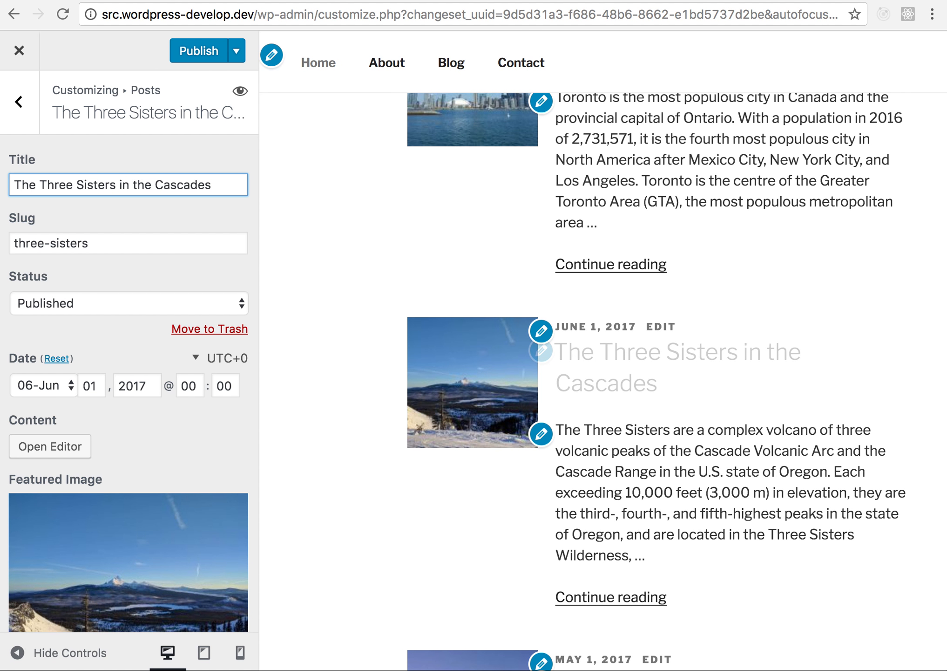
pyautogui.hotkey('alt', 'BackSpace')
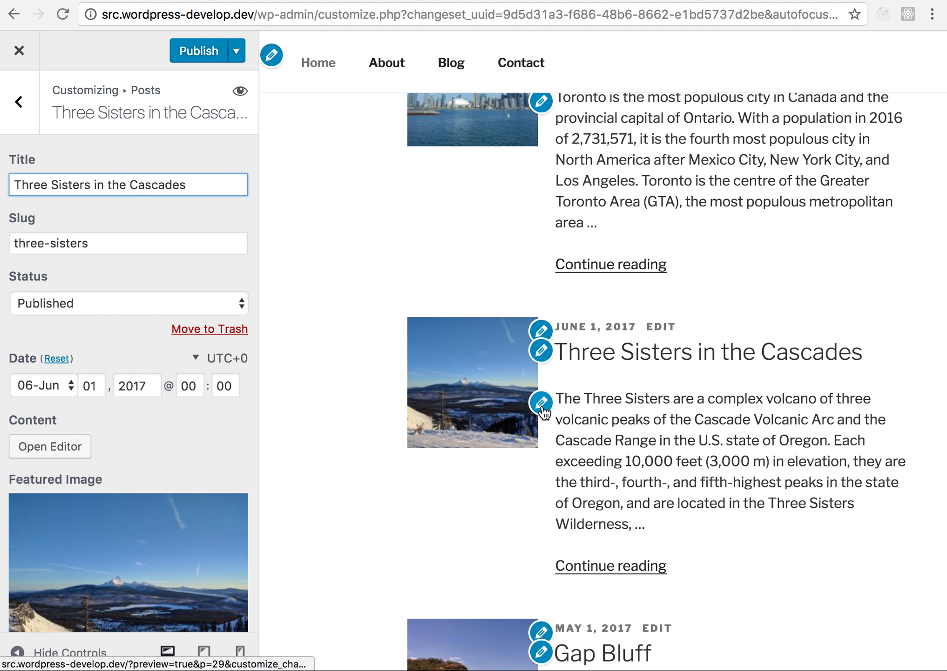
# - Change the Three Sisters post's featured image to three-sisters.jpg from the media library
pyautogui.scroll(-5, 186, 508)
pyautogui.click(140, 512)
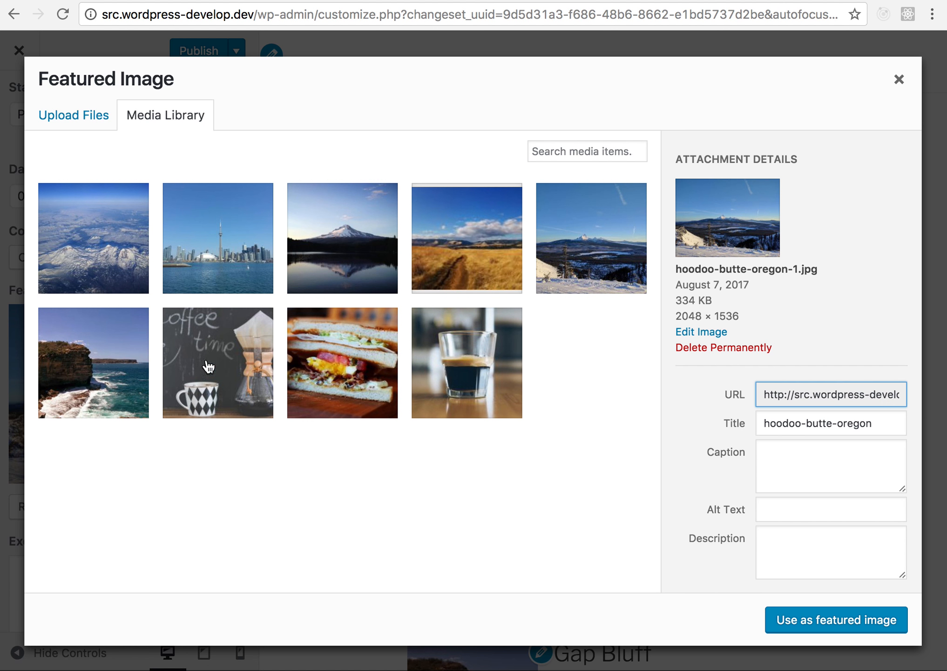
pyautogui.click(129, 261)
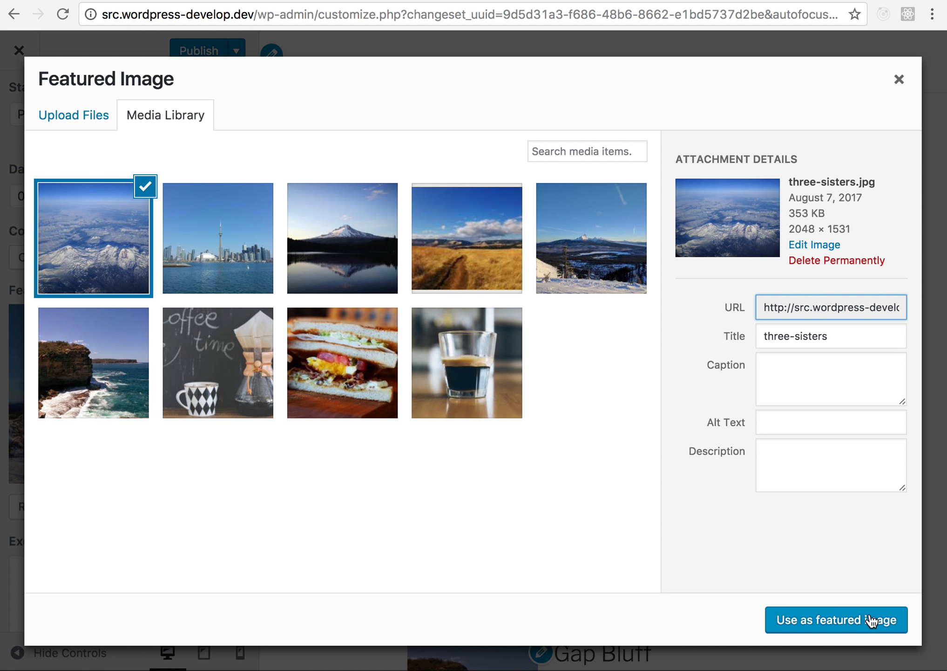
pyautogui.click(871, 620)
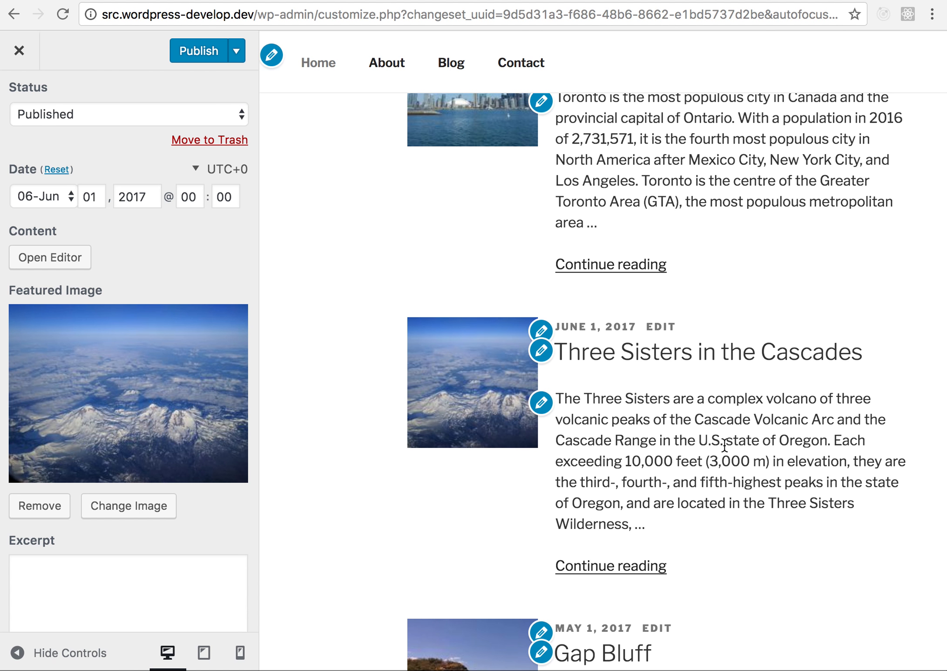
# - Copy the first sentence of the Three Sisters text from the preview into the post's excerpt
pyautogui.moveTo(833, 443); pyautogui.dragTo(554, 401)
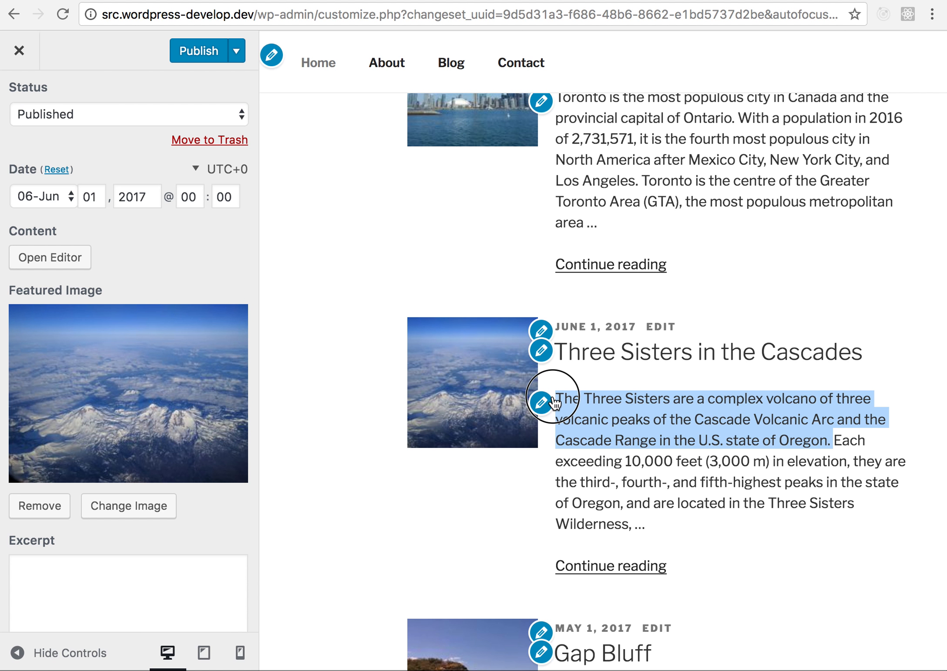
pyautogui.press('super+c')
pyautogui.click(53, 562)
pyautogui.scroll(-3, 53, 561)
pyautogui.press('super+v')
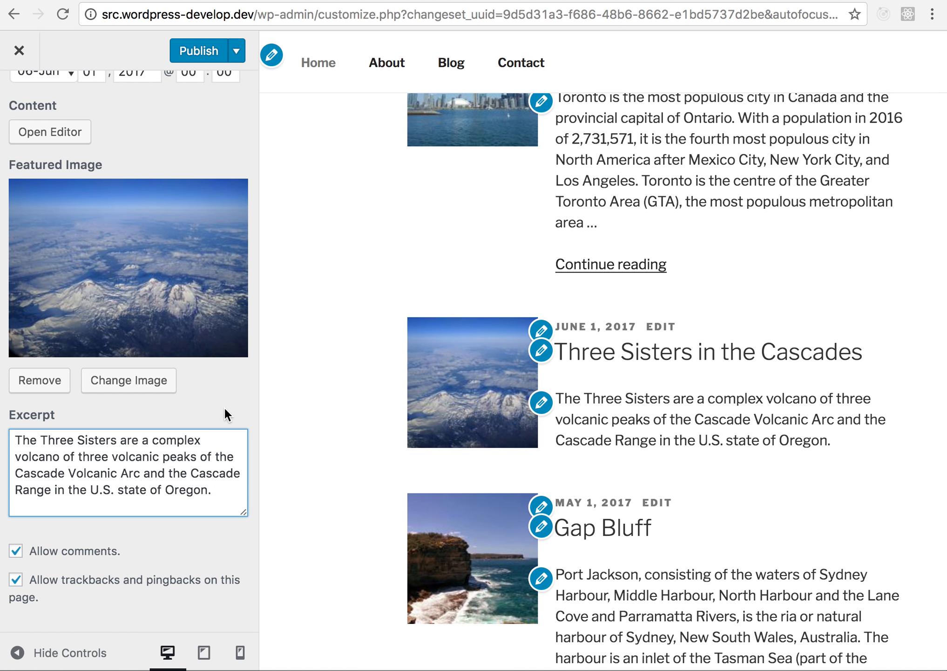
# - Load the Three Sisters in the Cascades post in the preview and review its large featured image and title
pyautogui.click(655, 368)
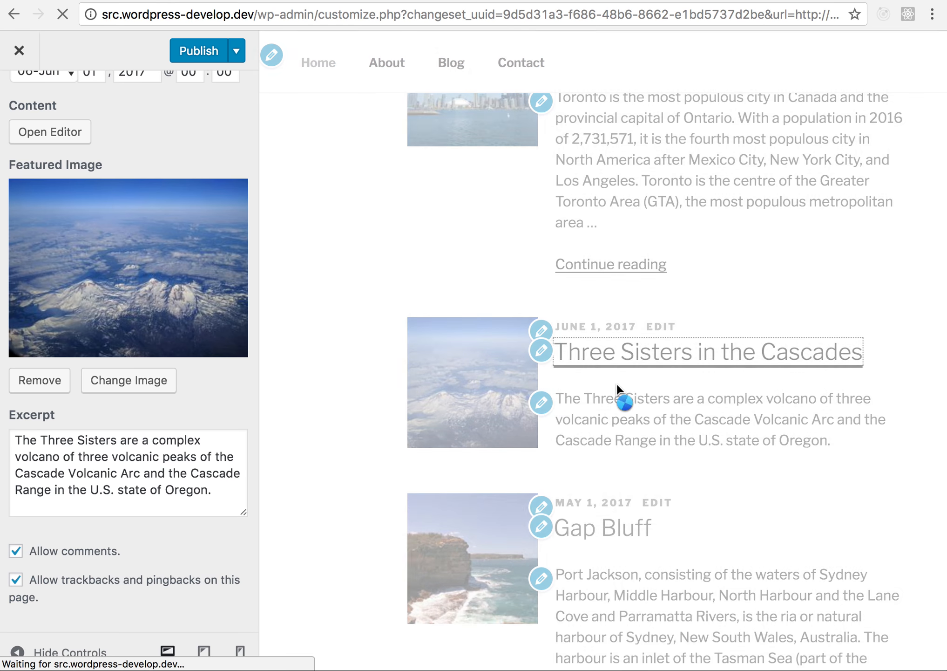
pyautogui.scroll(-4, 555, 362)
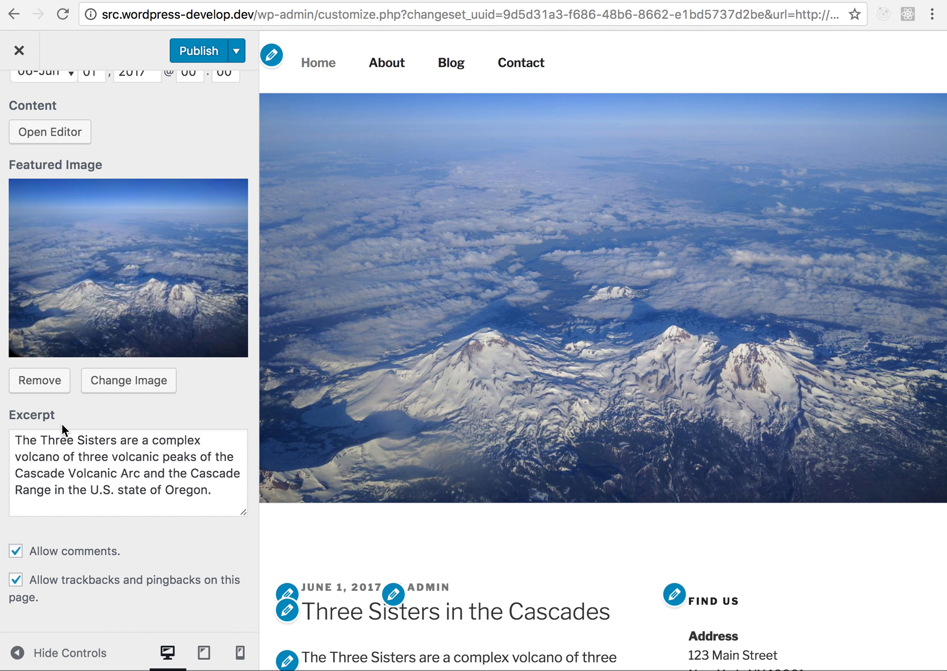
pyautogui.scroll(3, 367, 426)
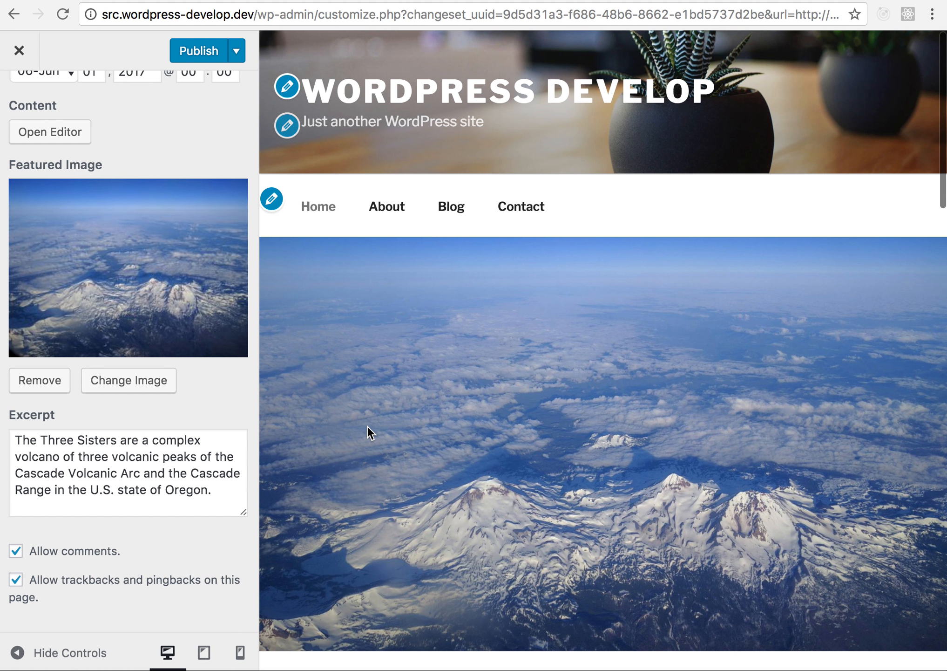
# - Return to the site's front page through the site title link and review the edited posts in the Blog section
pyautogui.click(371, 89)
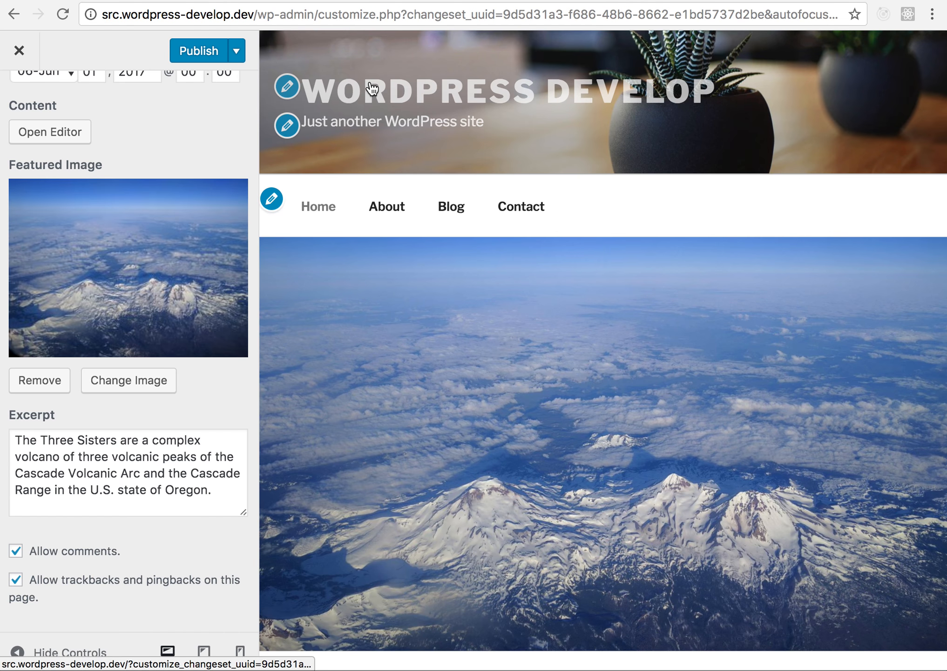
pyautogui.scroll(-5, 364, 317)
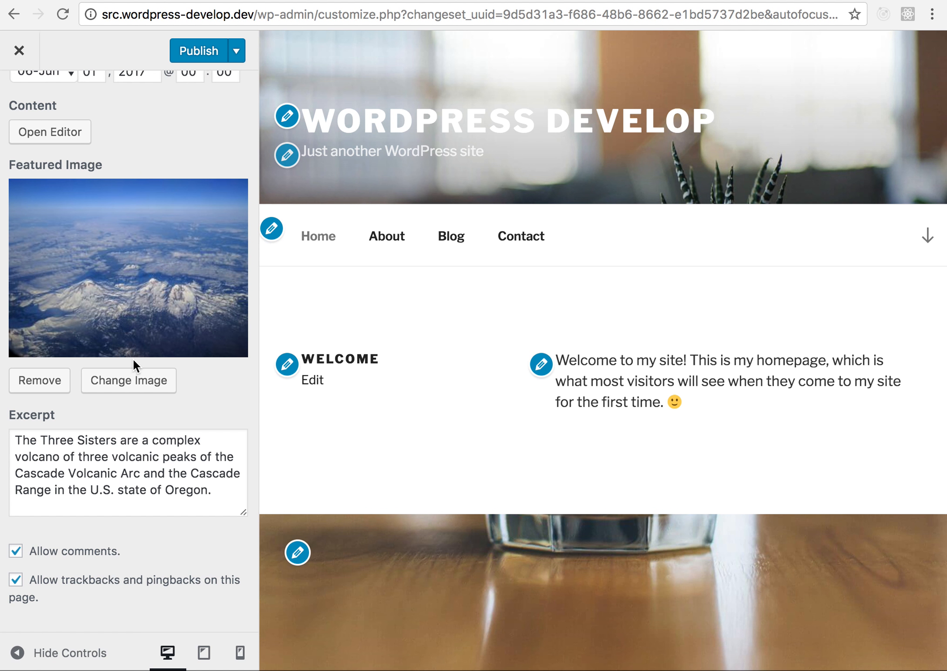
pyautogui.scroll(-10, 354, 406)
pyautogui.scroll(-10, 353, 407)
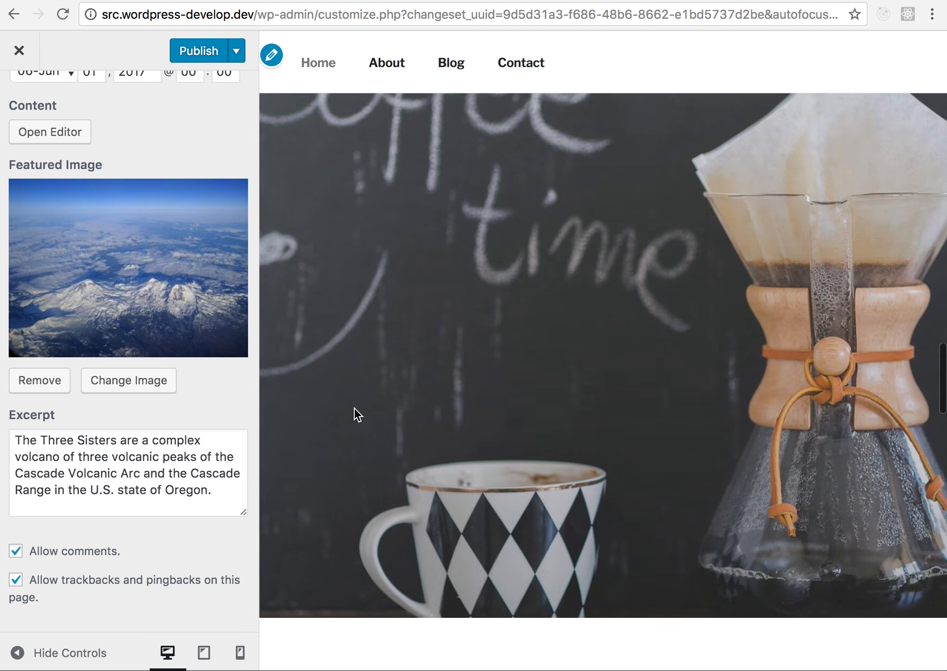
pyautogui.scroll(3, 354, 406)
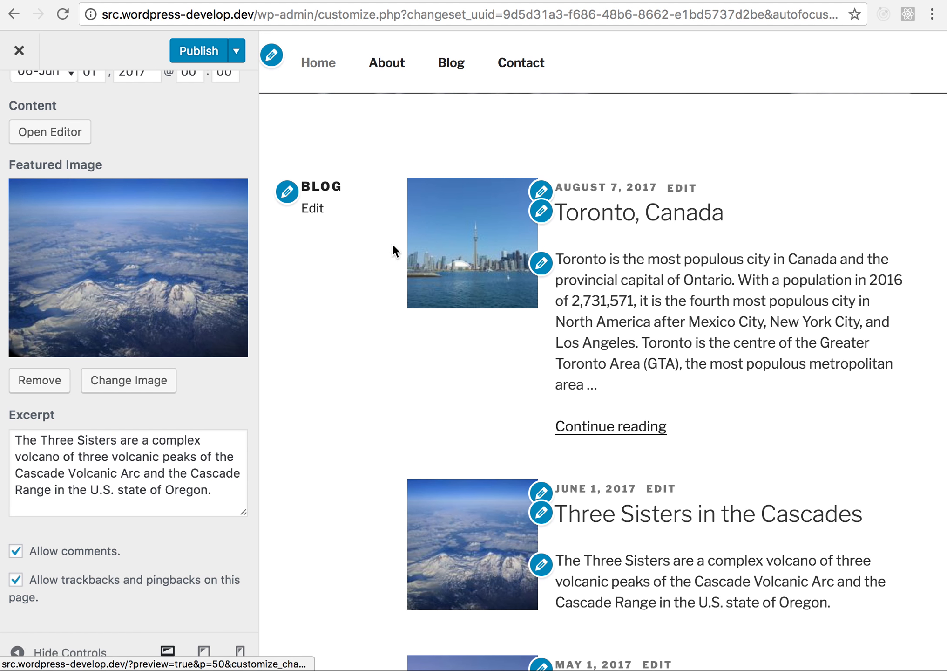
# - Review the edited posts in the blog preview and save the pending Customizer changes as a draft
pyautogui.scroll(-4, 372, 389)
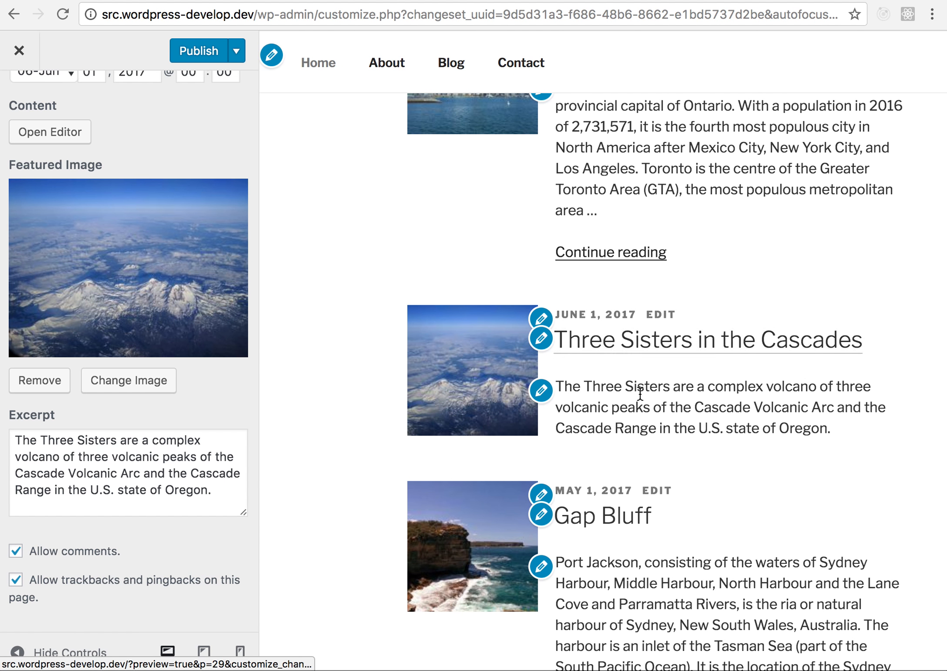
pyautogui.click(237, 52)
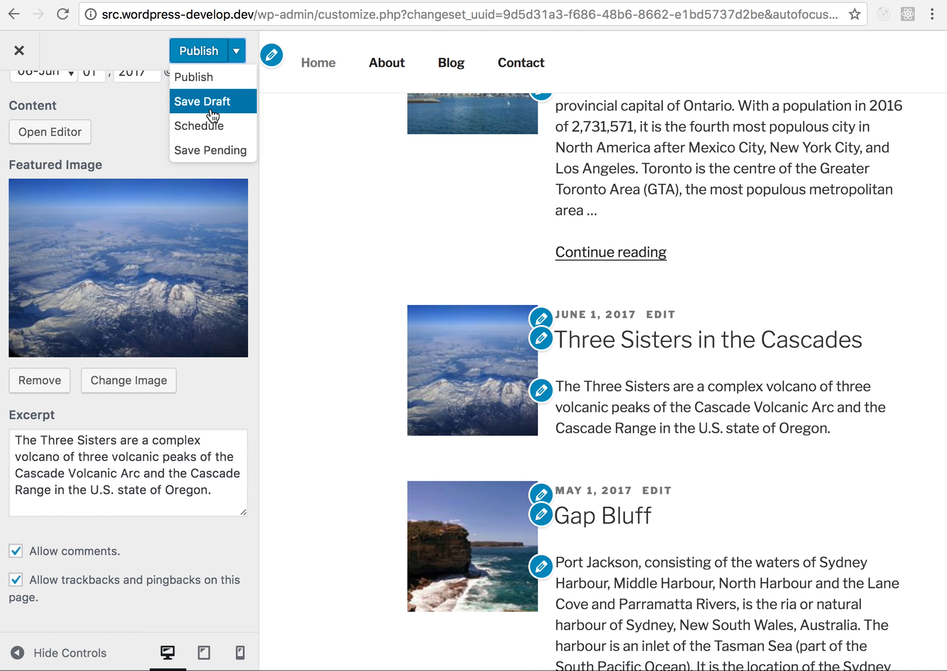
pyautogui.click(213, 114)
# - Set the draft changeset's title to "Adding new post, editing post, editing page" and close its editing form
pyautogui.click(170, 50)
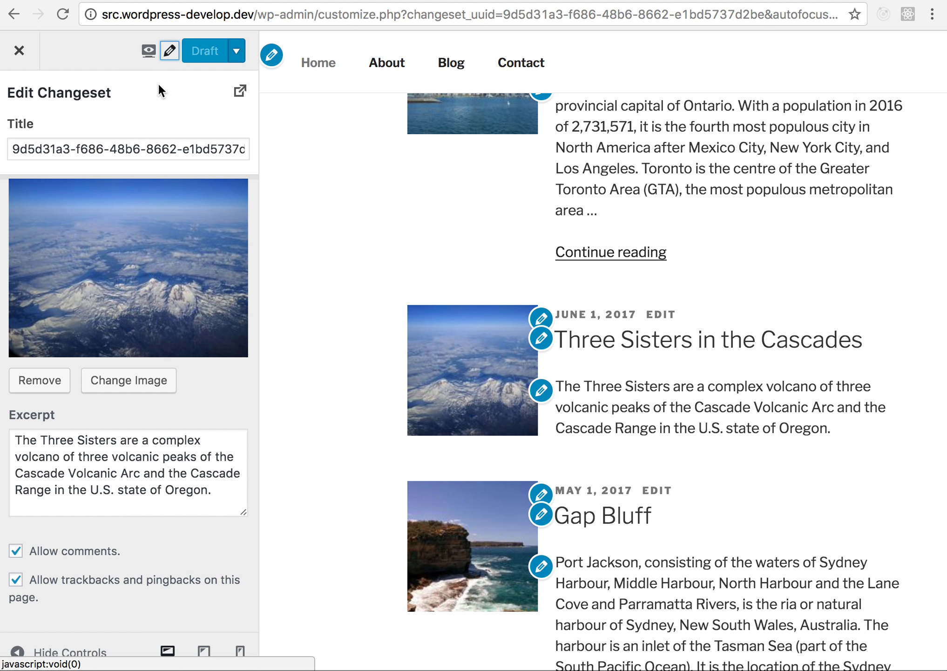
pyautogui.tripleClick(169, 148)
pyautogui.press('BackSpace')
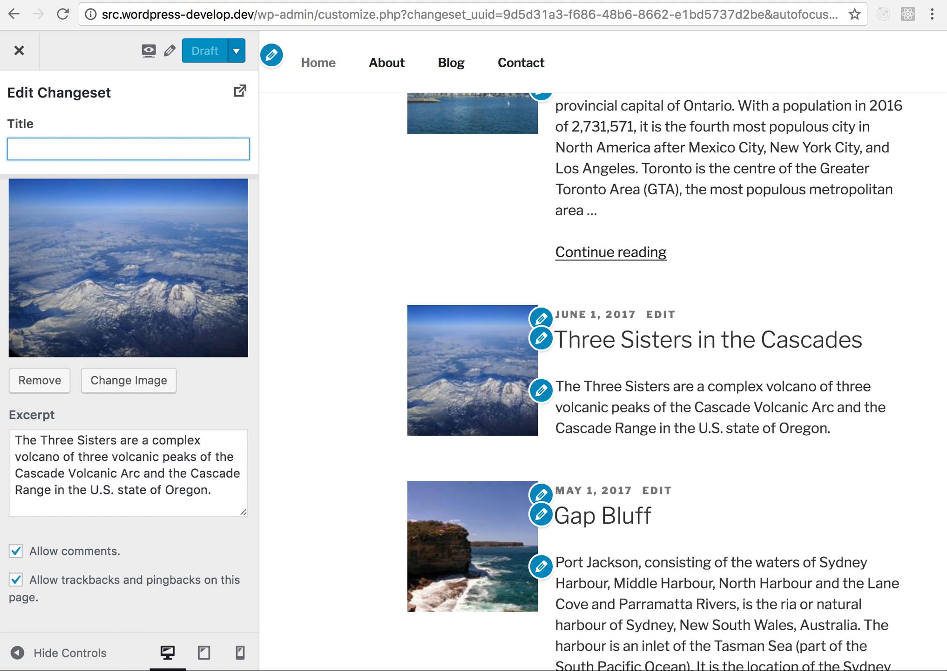
pyautogui.press('super+v')
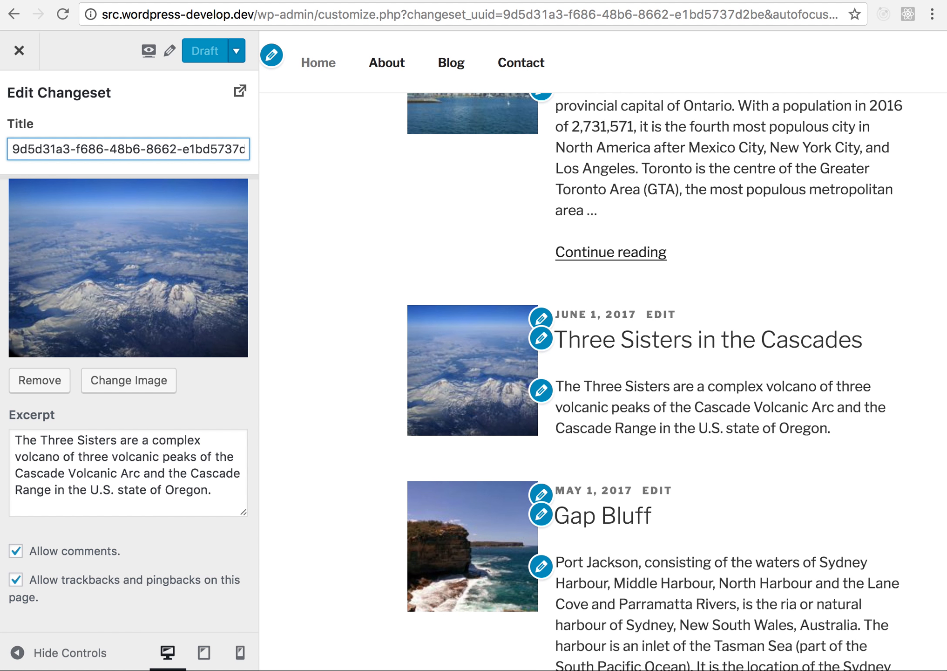
pyautogui.write('Addi')
pyautogui.press('super+a')
pyautogui.write('Ad')
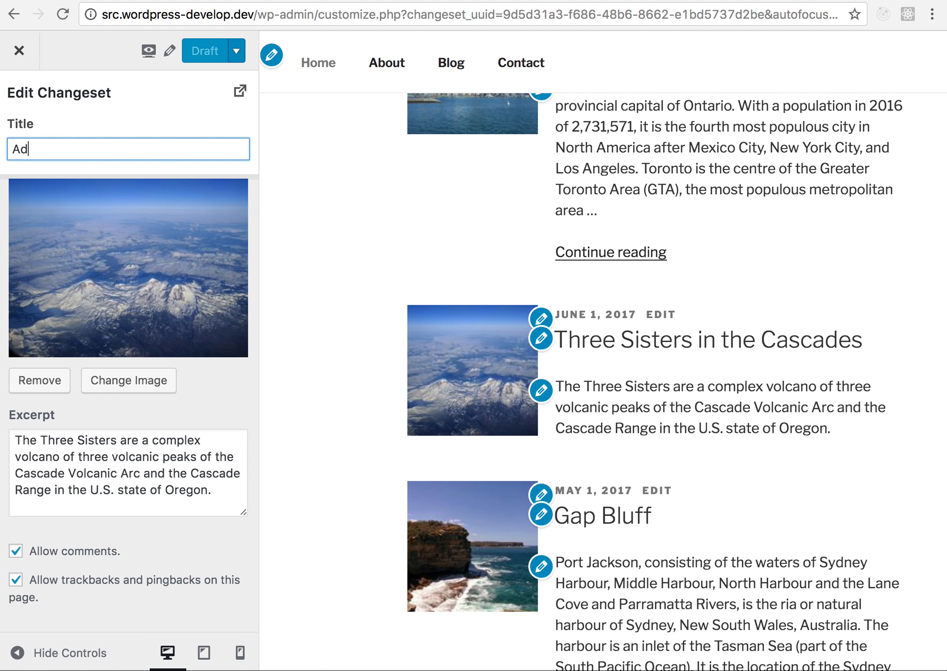
pyautogui.write('ding new post, editing post')
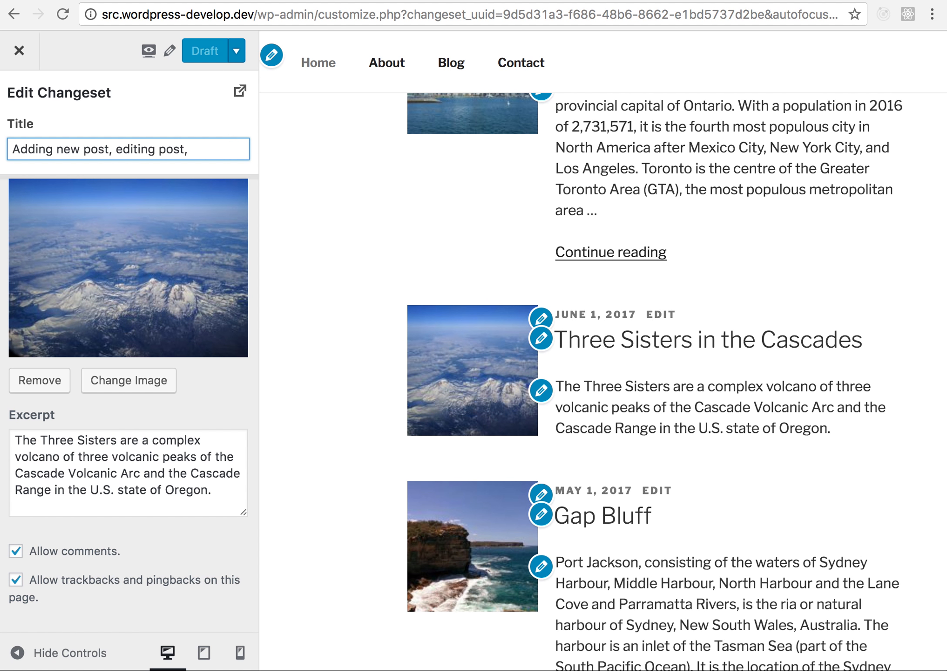
pyautogui.write(', editing page')
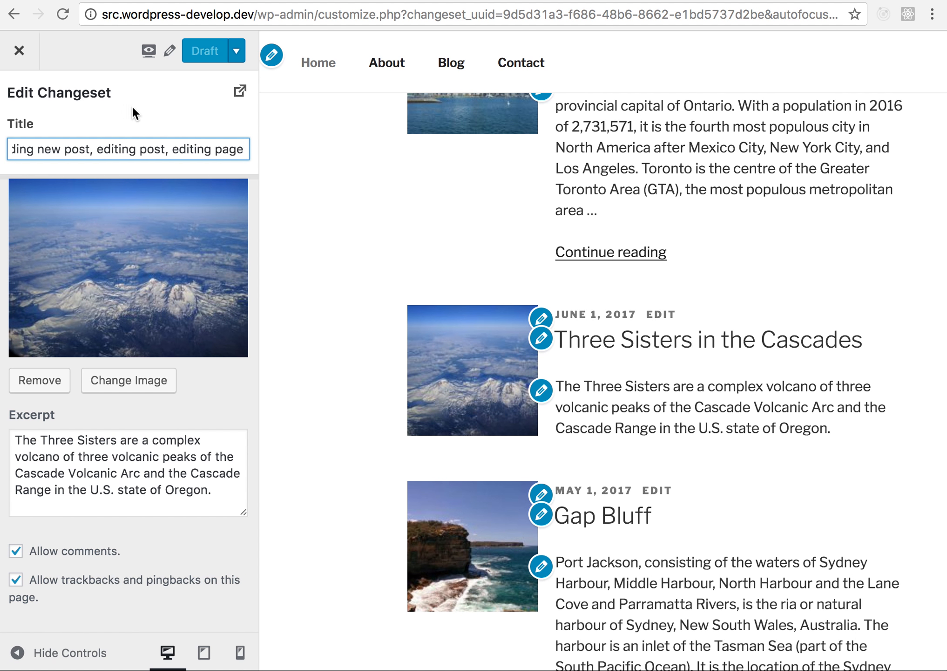
pyautogui.click(132, 91)
pyautogui.click(85, 52)
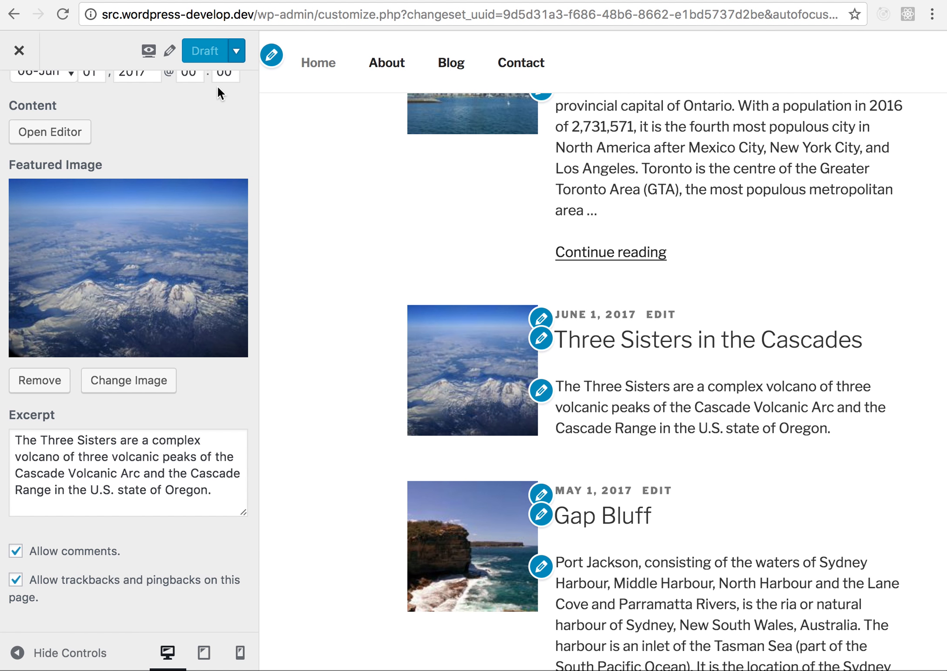
# - Hide the Customizer controls to view the preview at full width, and restore them
pyautogui.scroll(3, 217, 85)
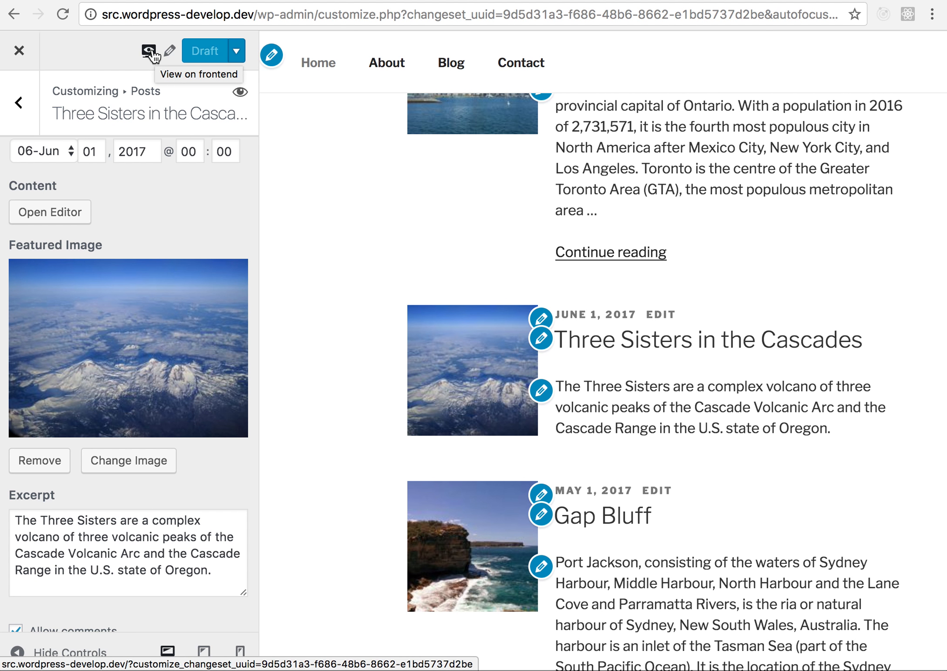
pyautogui.click(18, 652)
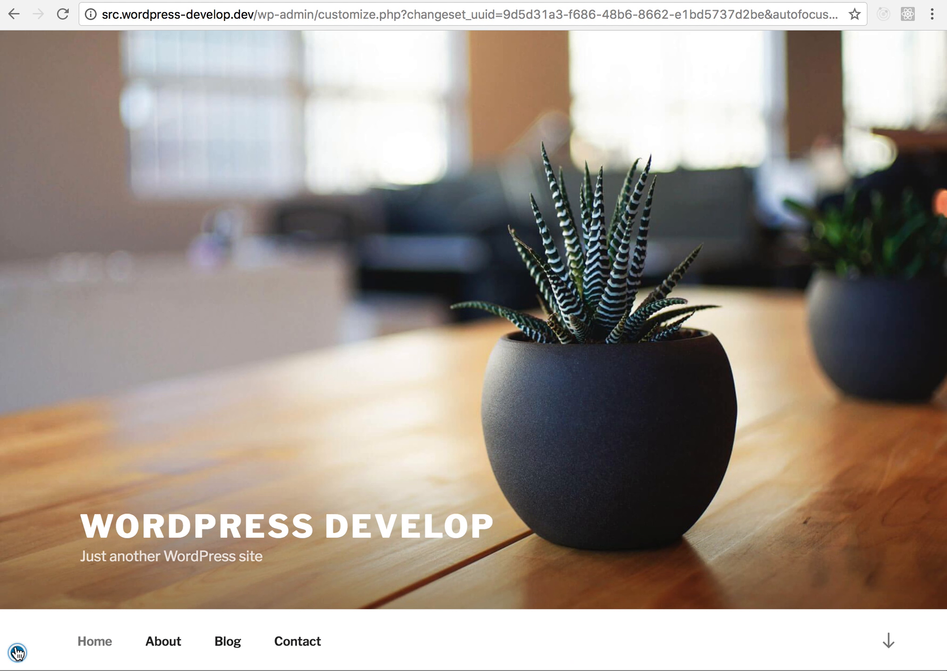
pyautogui.click(17, 652)
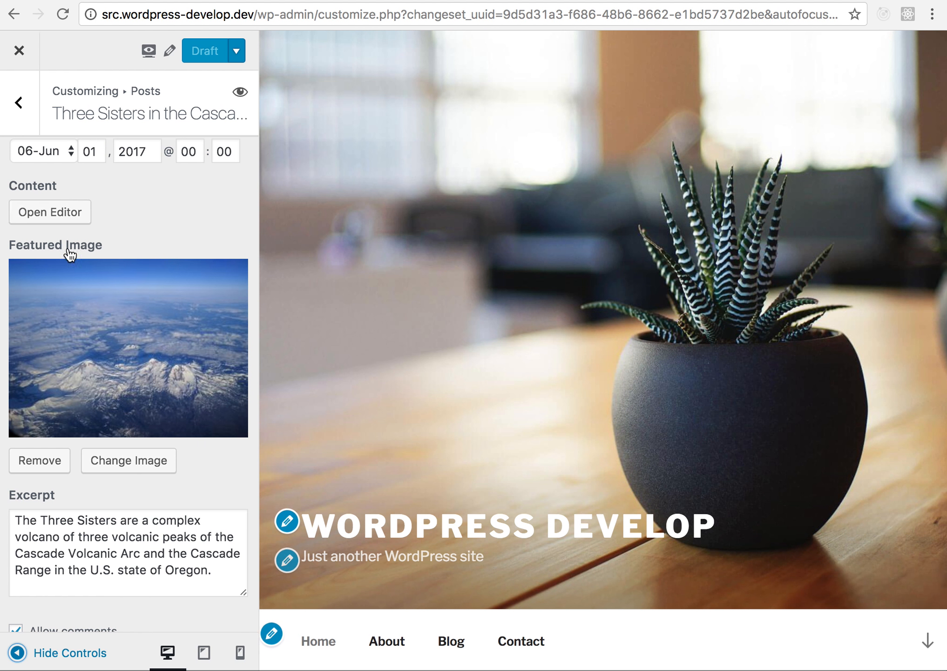
# - View the draft changeset on the frontend and examine the homepage's Welcome section and Blog posts
pyautogui.click(147, 55)
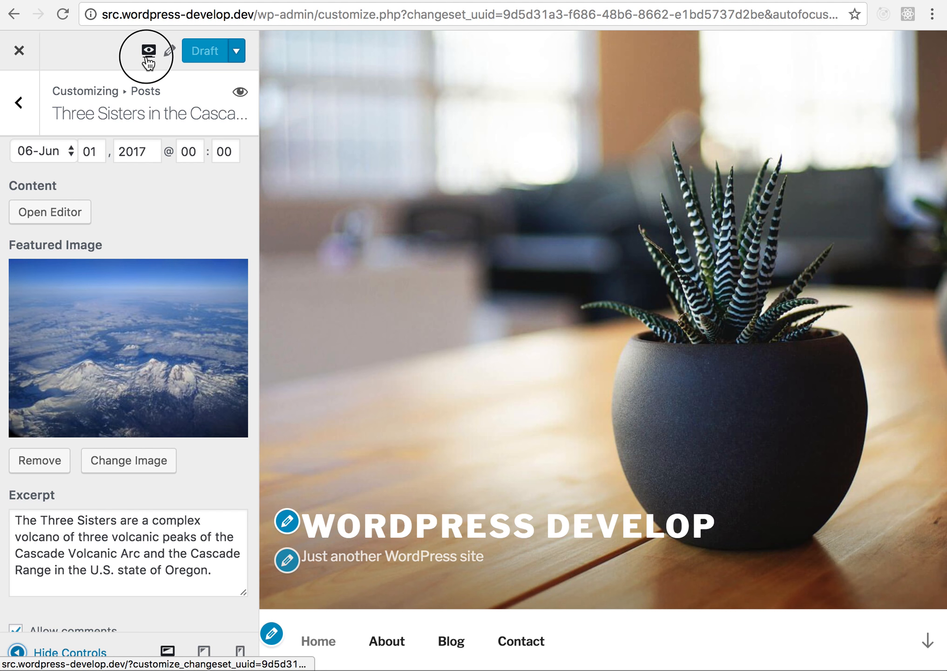
pyautogui.scroll(-10, 305, 209)
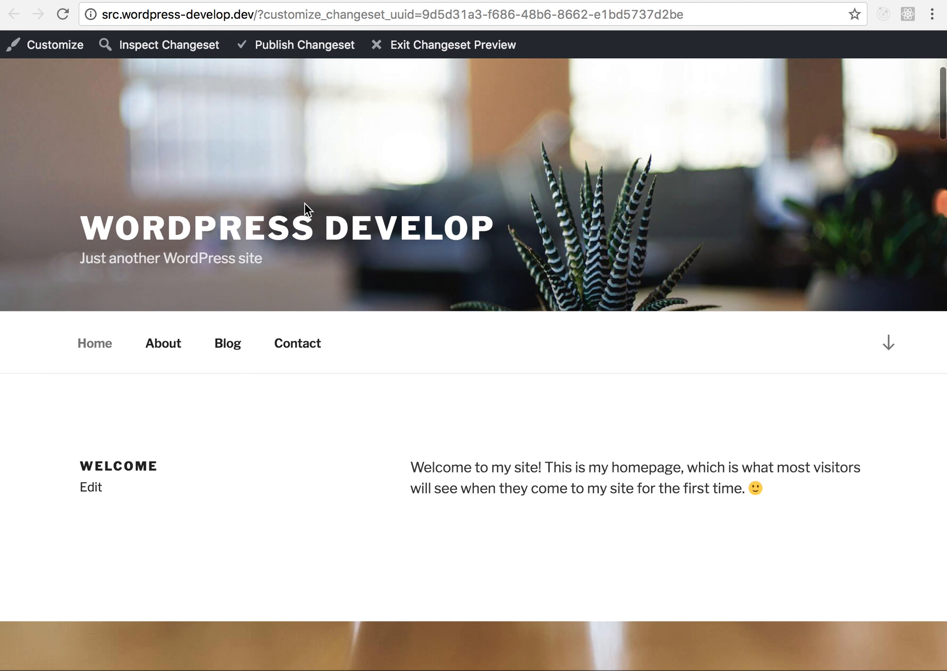
pyautogui.scroll(1, 305, 210)
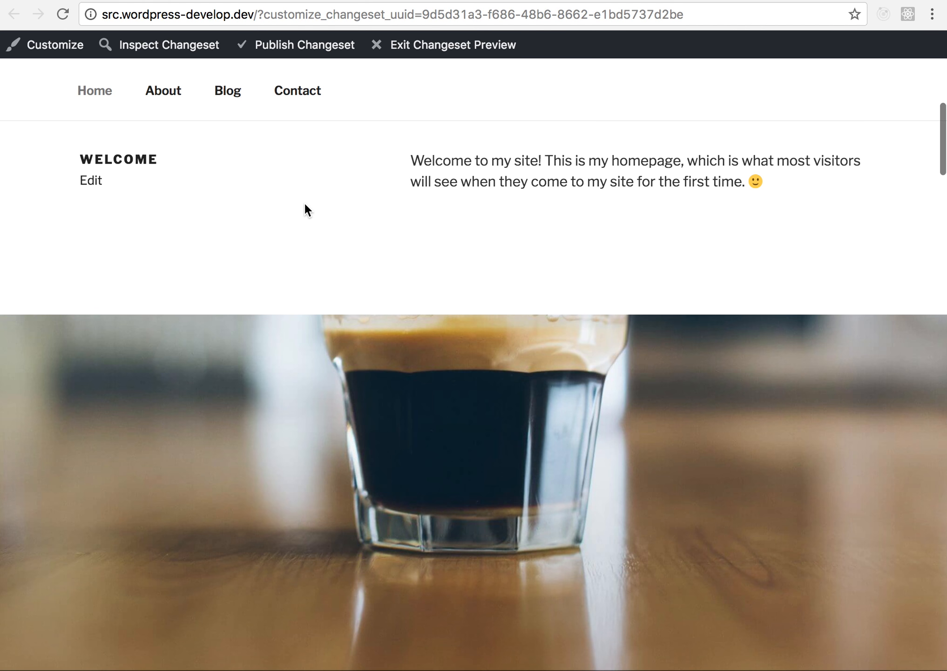
pyautogui.scroll(-2, 305, 205)
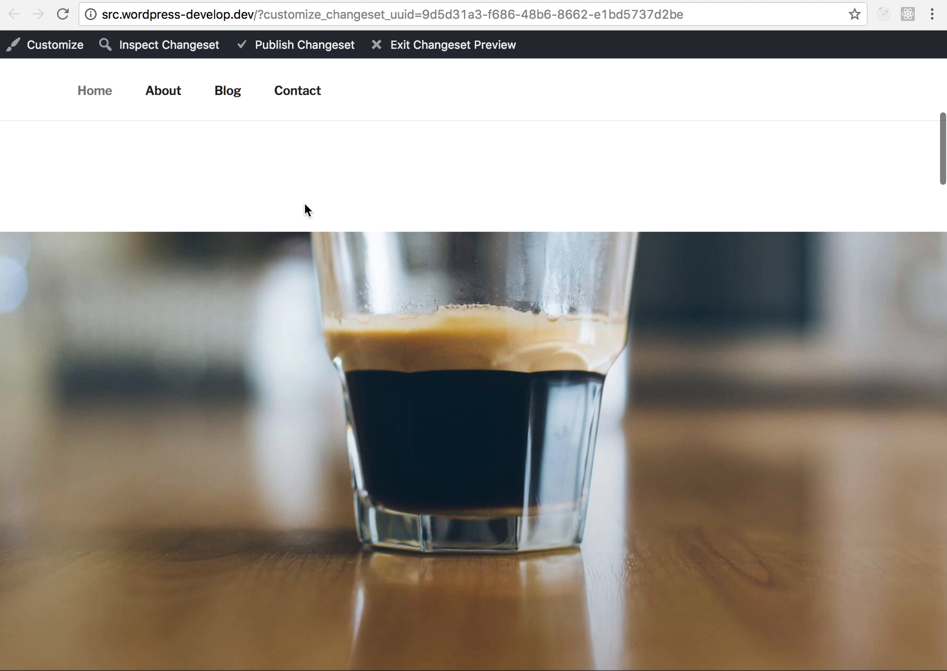
pyautogui.scroll(5, 305, 205)
pyautogui.scroll(-1, 305, 205)
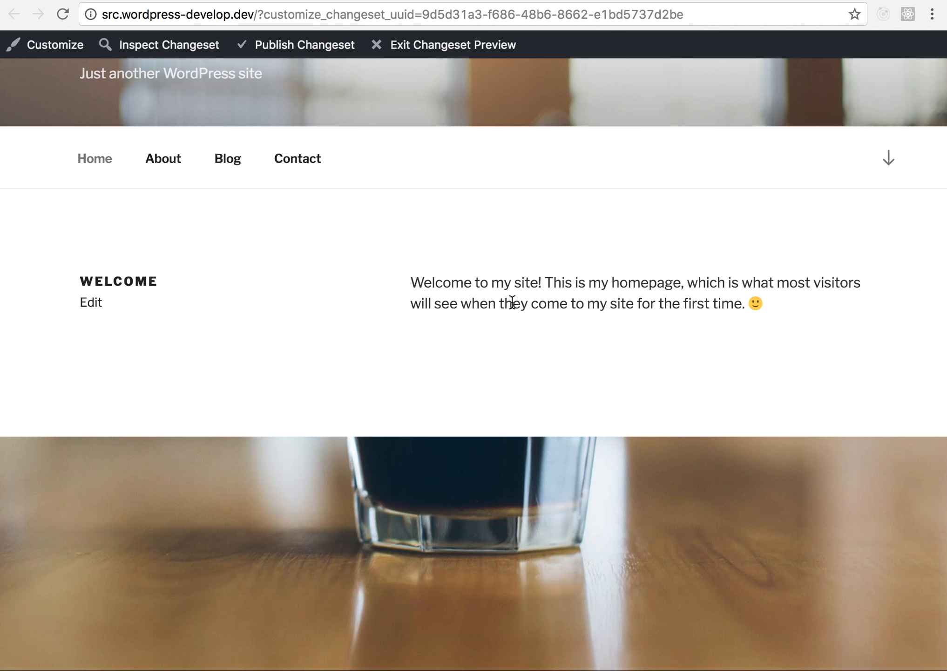
pyautogui.scroll(-15, 512, 302)
pyautogui.scroll(10, 513, 302)
pyautogui.scroll(-20, 512, 302)
pyautogui.scroll(-15, 512, 302)
pyautogui.scroll(1, 513, 302)
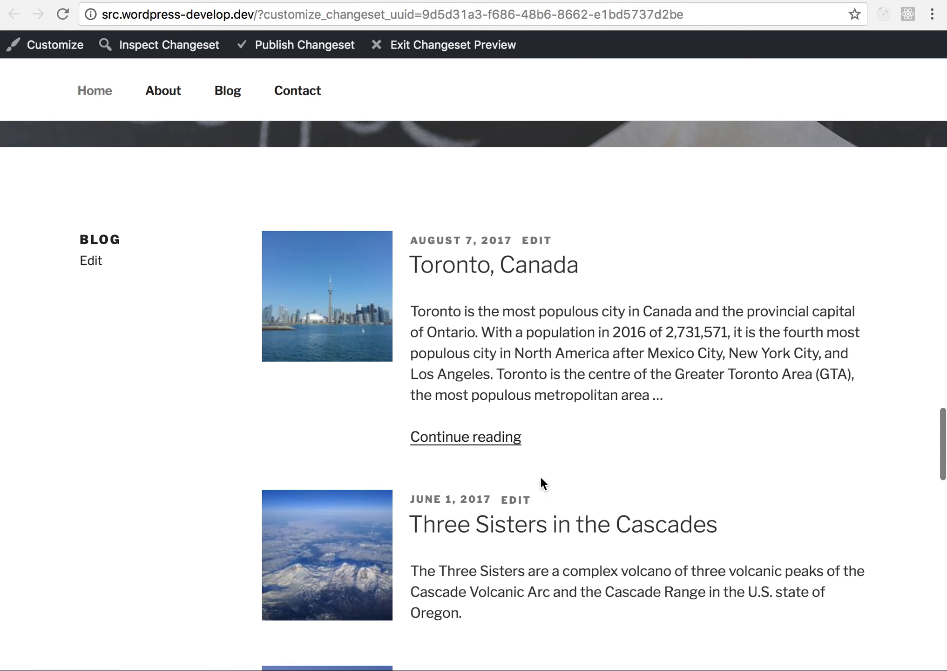
pyautogui.scroll(-3, 403, 518)
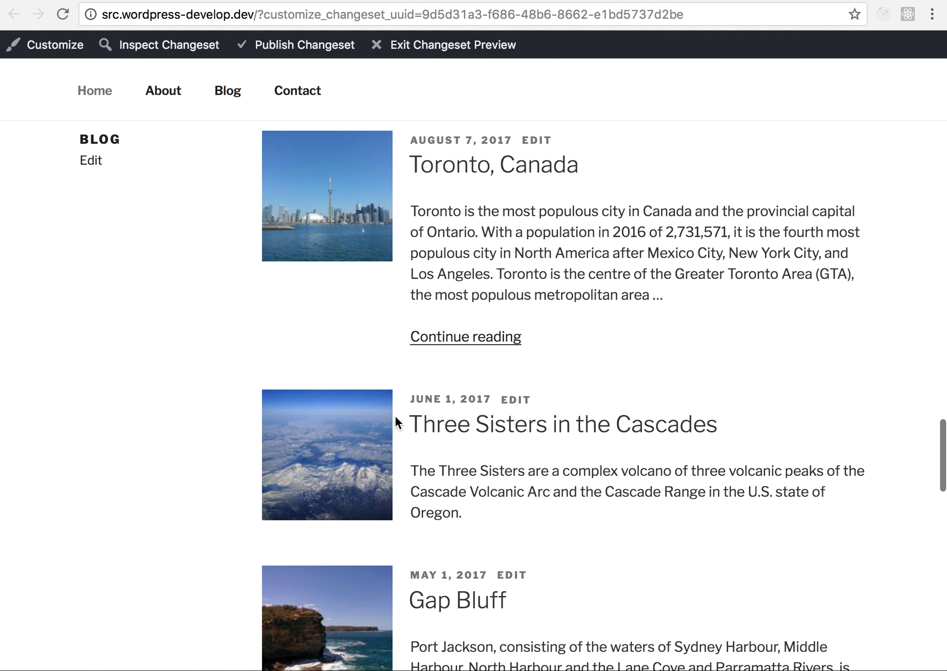
# - Check the Toronto, Canada and Three Sisters in the Cascades posts in the frontend preview and return to the front page
pyautogui.click(546, 170)
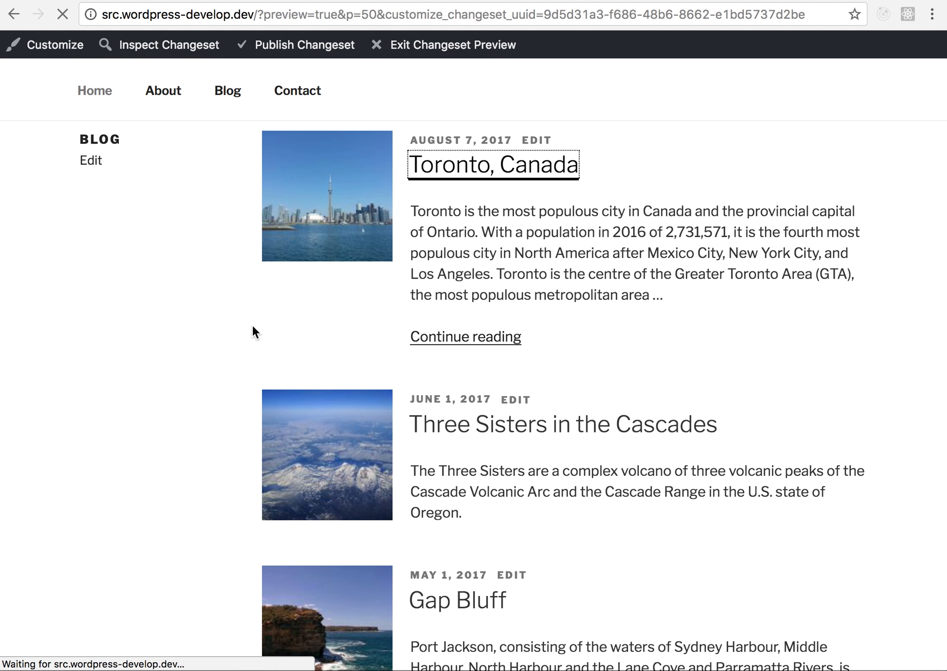
pyautogui.hotkey('alt', 'Left')
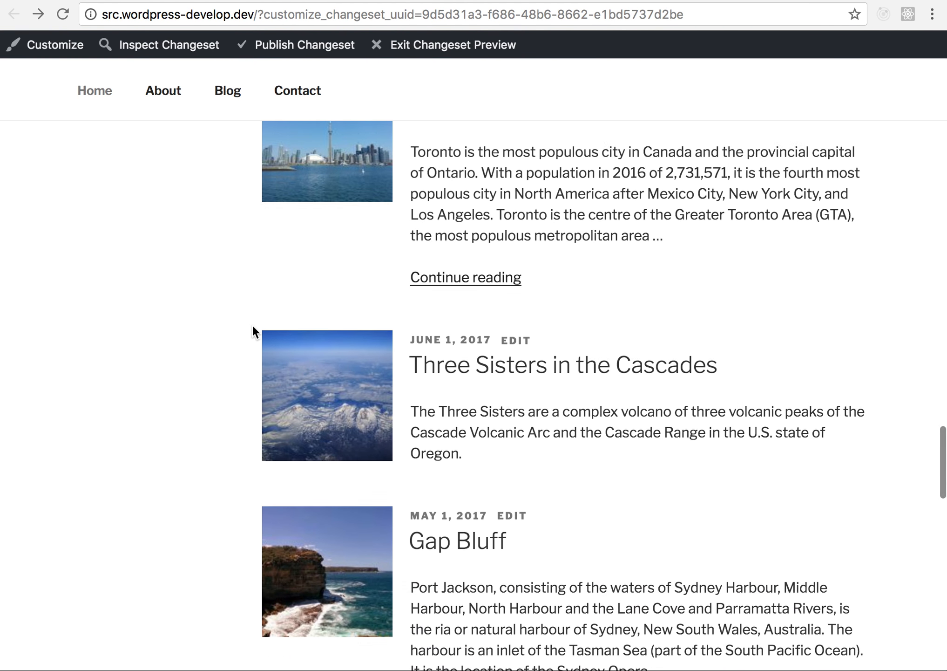
pyautogui.click(478, 362)
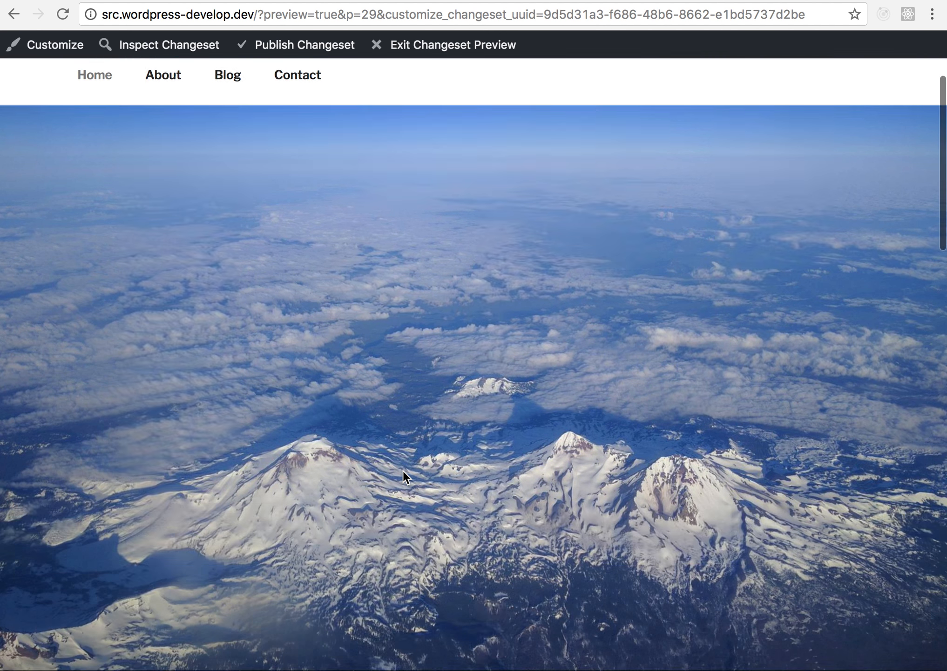
pyautogui.scroll(7, 402, 470)
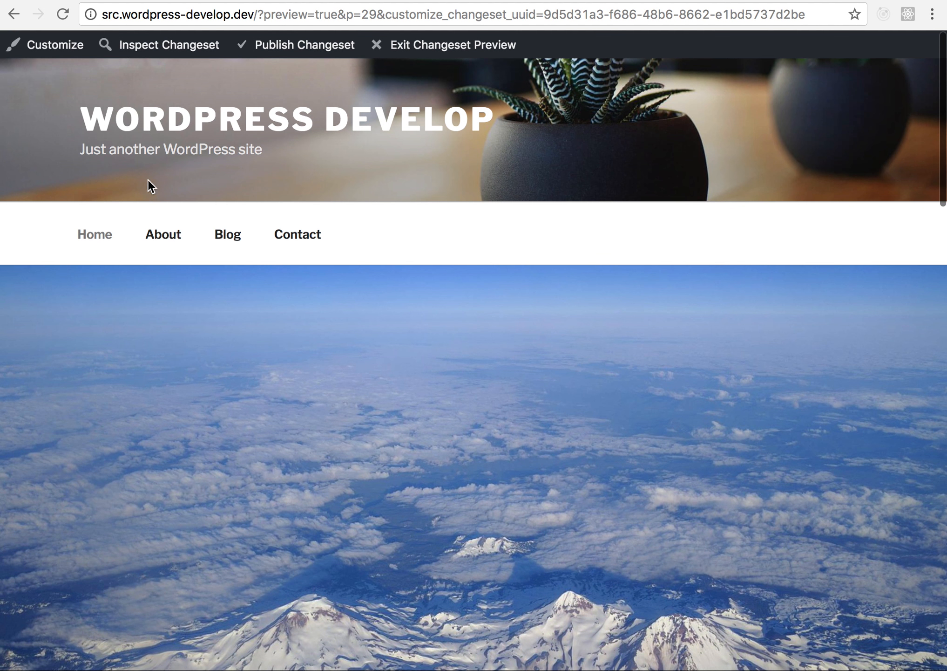
pyautogui.scroll(-1, 431, 251)
pyautogui.scroll(1, 431, 251)
pyautogui.click(360, 122)
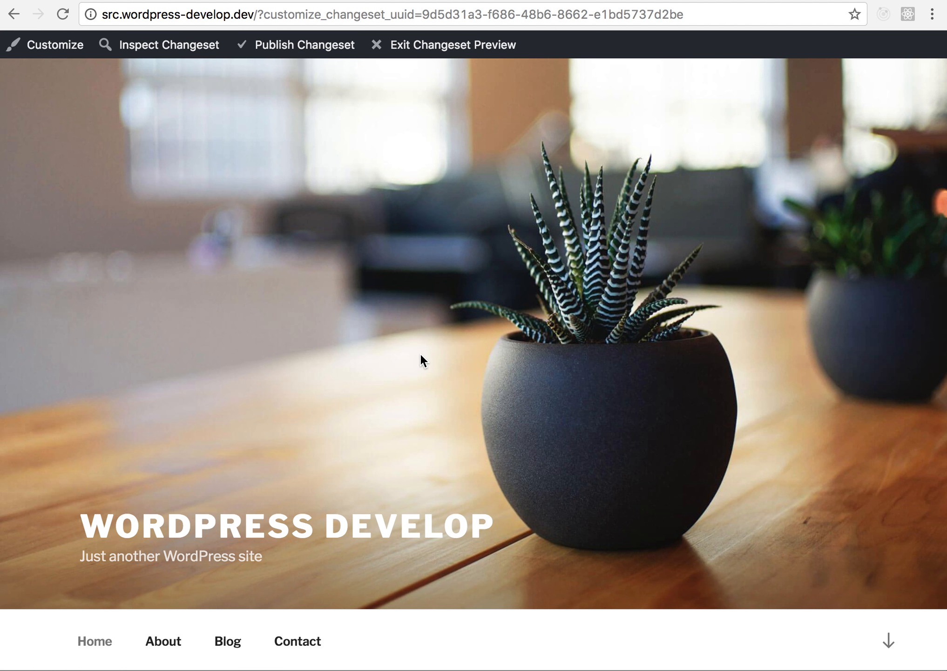
pyautogui.scroll(-2, 421, 360)
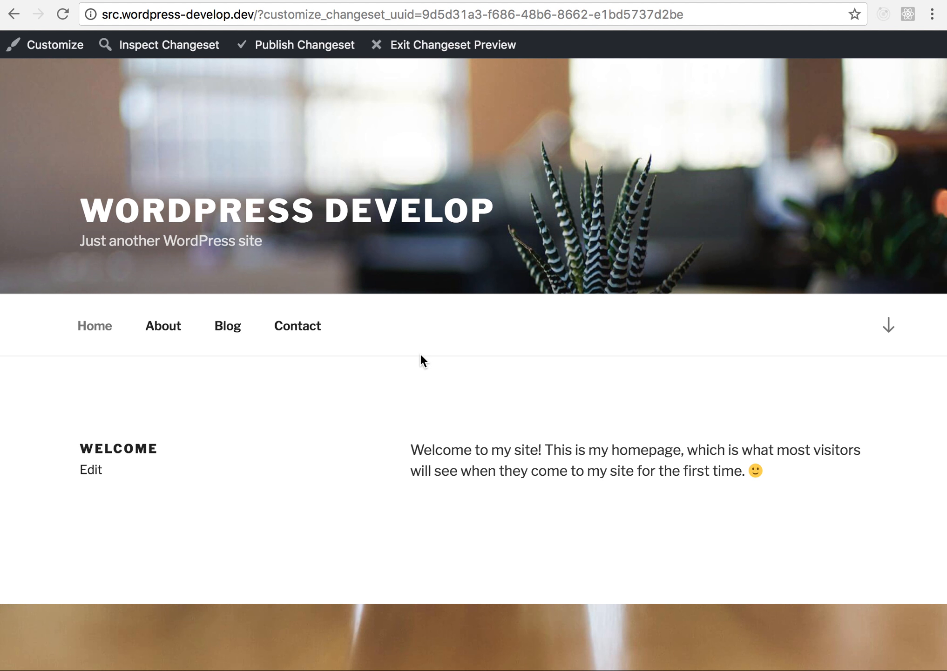
# - Exit the changeset preview and examine the live homepage's introductory section and Blog posts
pyautogui.click(446, 63)
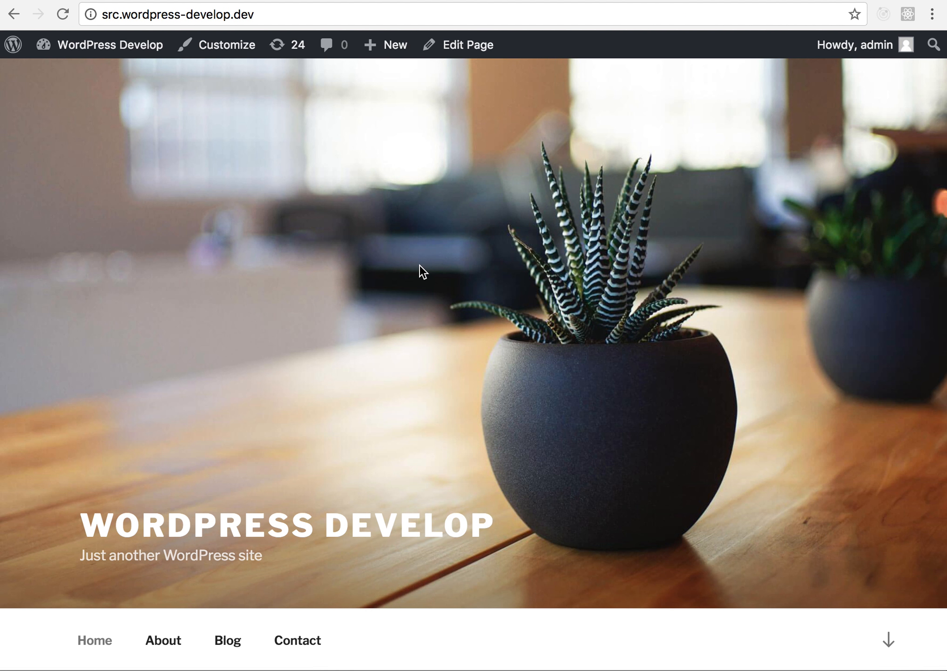
pyautogui.scroll(-5, 420, 270)
pyautogui.scroll(5, 420, 265)
pyautogui.scroll(-5, 420, 266)
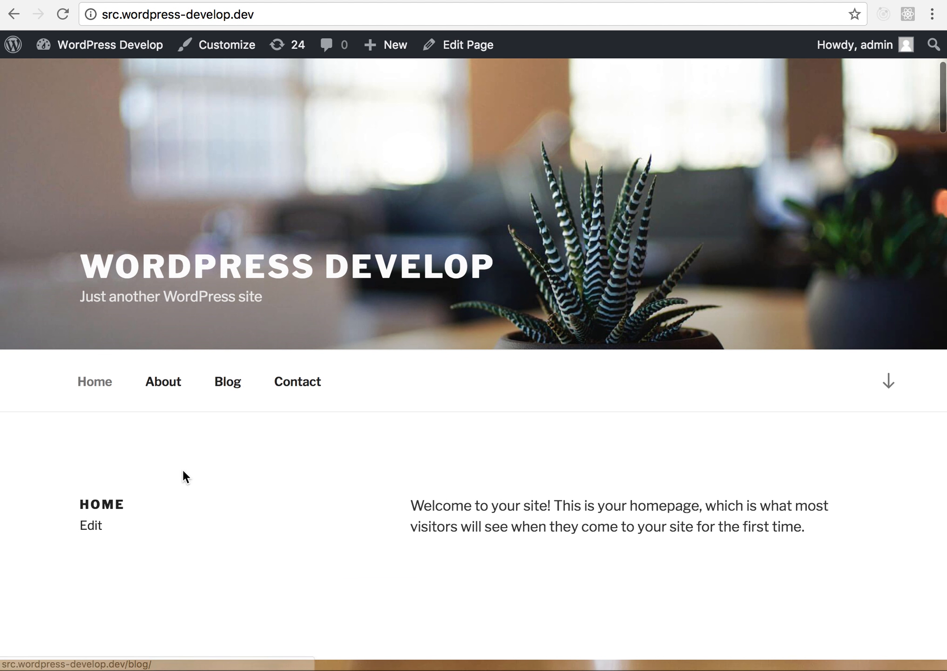
pyautogui.scroll(-1, 112, 502)
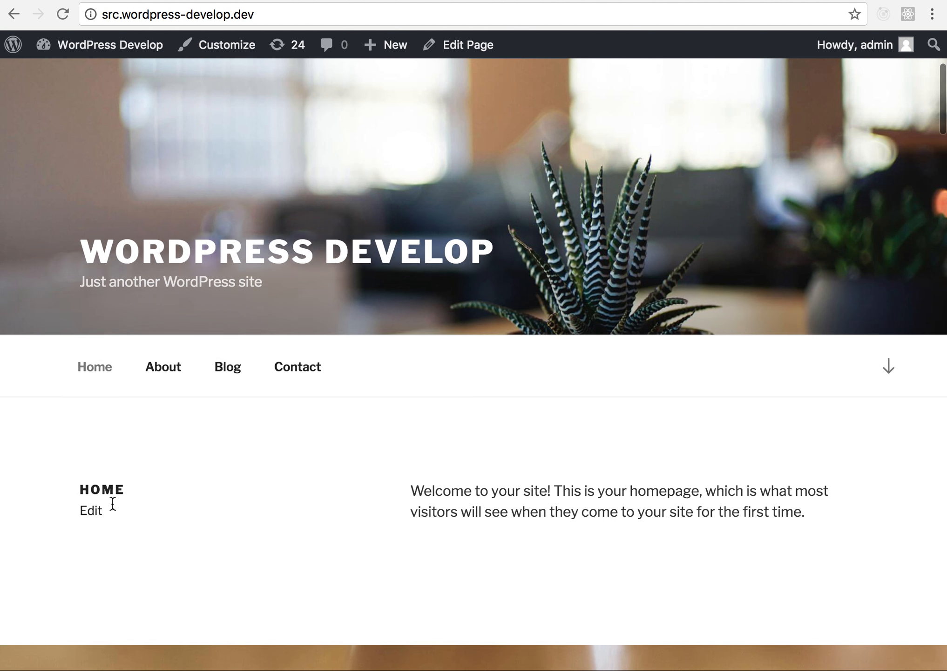
pyautogui.scroll(-1, 114, 508)
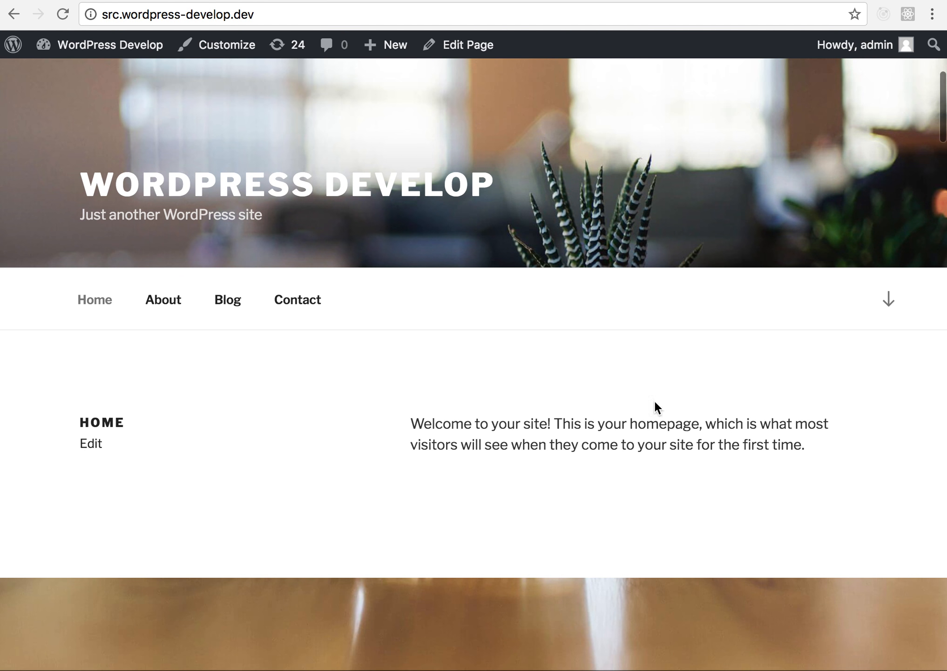
pyautogui.scroll(-15, 440, 464)
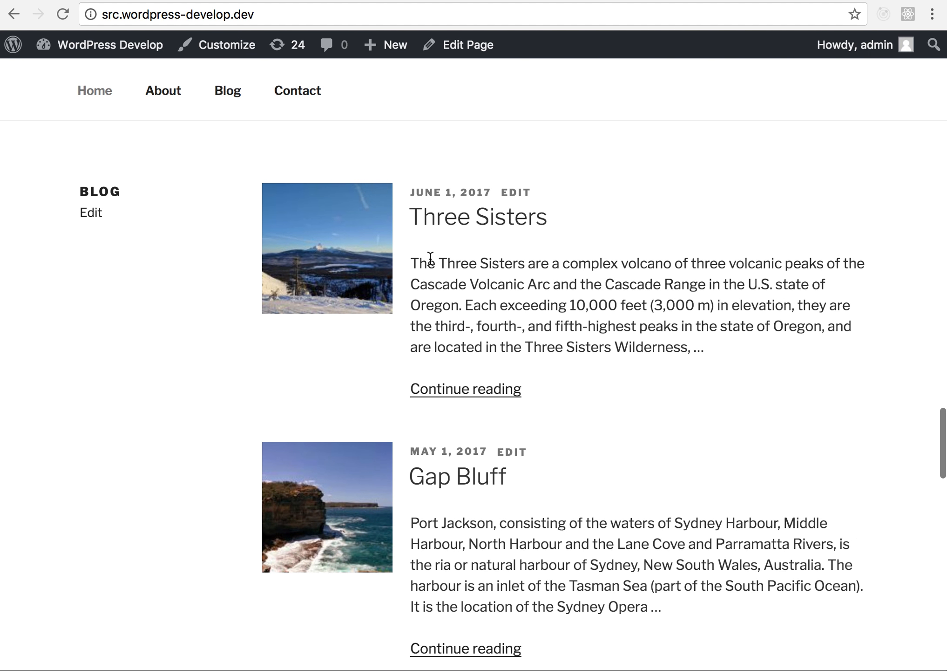
pyautogui.scroll(1, 417, 261)
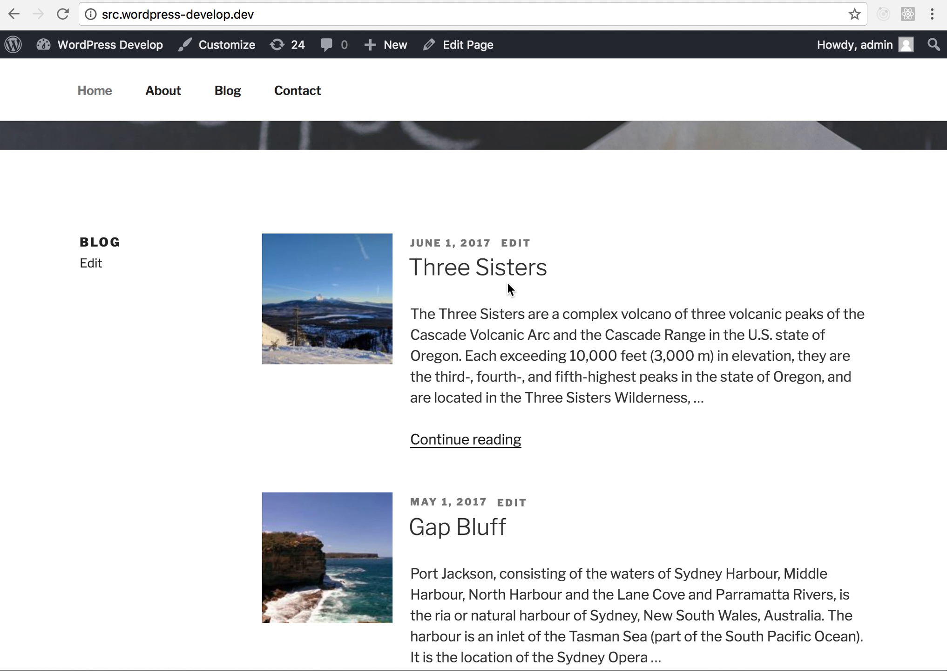
pyautogui.scroll(2, 510, 289)
# - Go to the list of changesets and inspect the draft "Adding new post, editing post, editing page"
pyautogui.moveTo(192, 55)
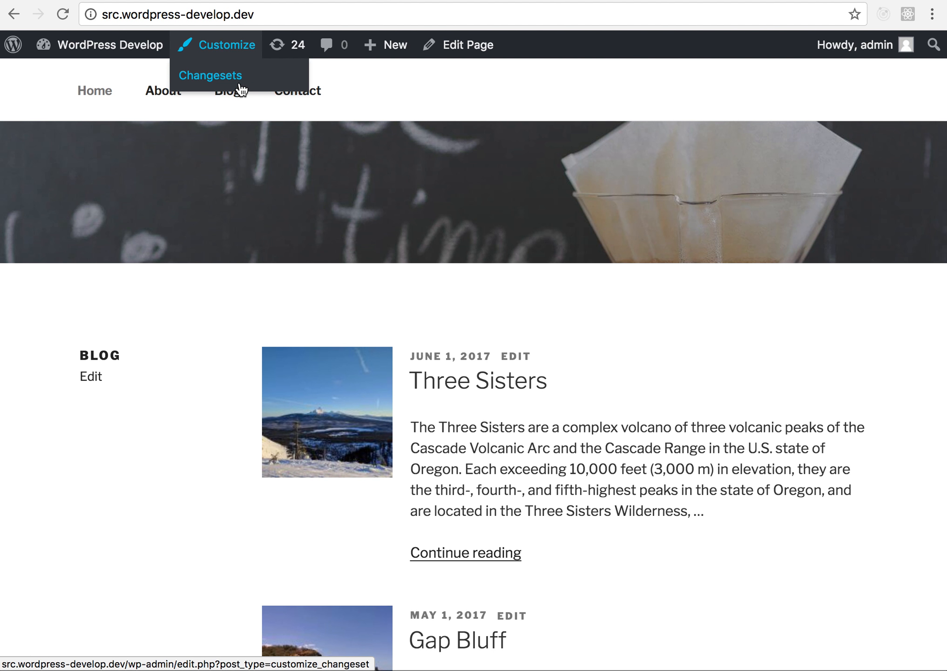
pyautogui.click(239, 85)
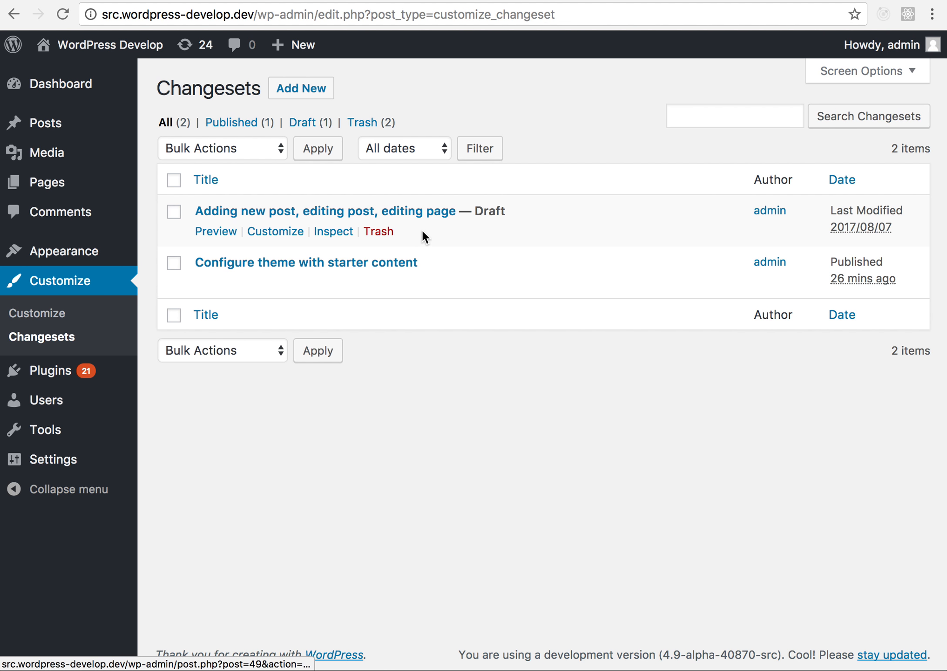
pyautogui.click(332, 235)
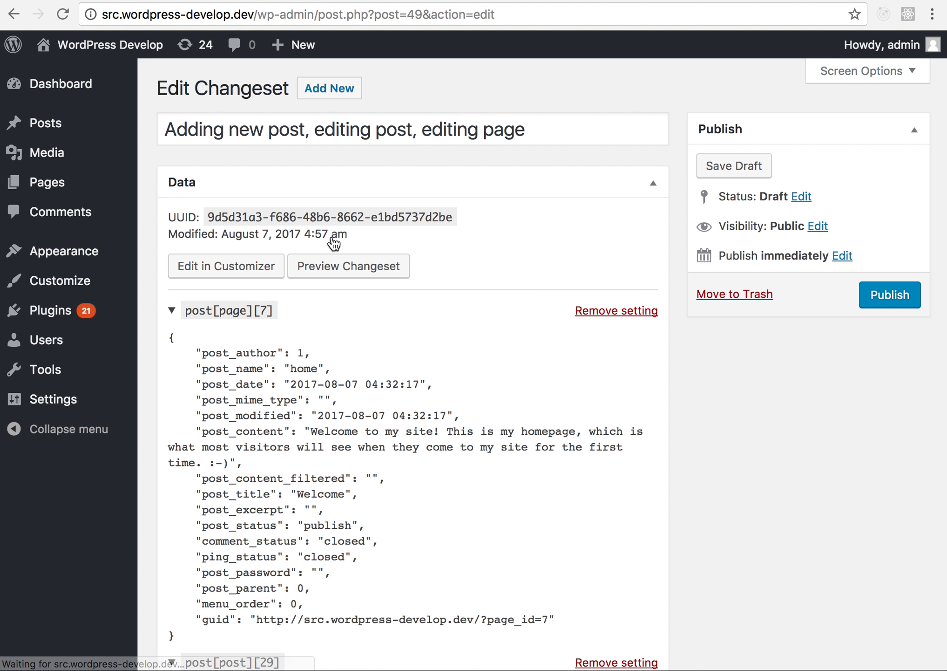
# - Look through the changeset's data and collapse the post[page][7] setting
pyautogui.scroll(-1, 332, 239)
pyautogui.scroll(-1, 332, 242)
pyautogui.click(217, 239)
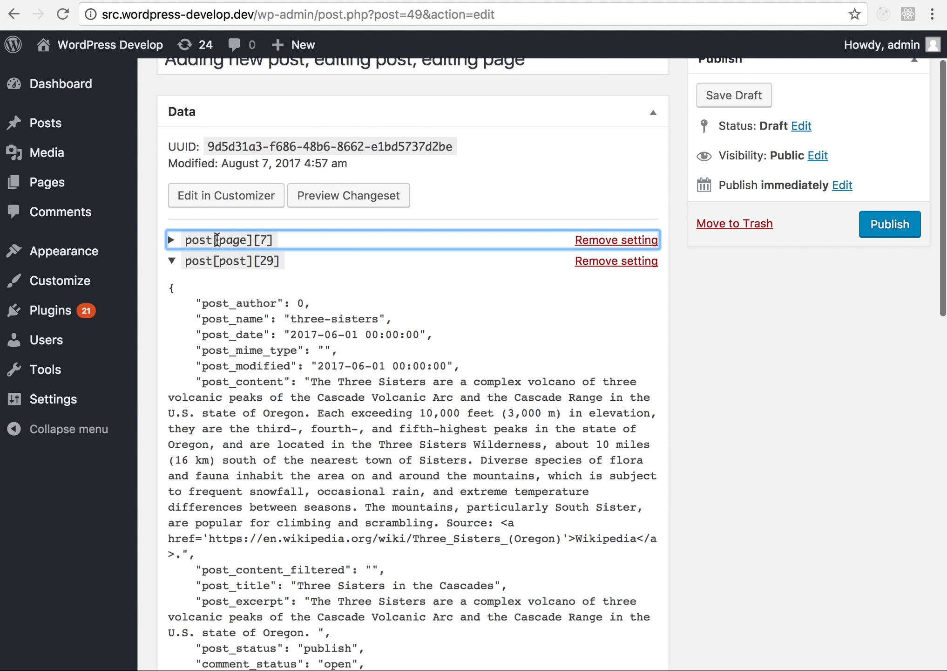
# - Collapse the remaining post and thumbnail settings in the changeset's data
pyautogui.click(223, 268)
pyautogui.click(252, 288)
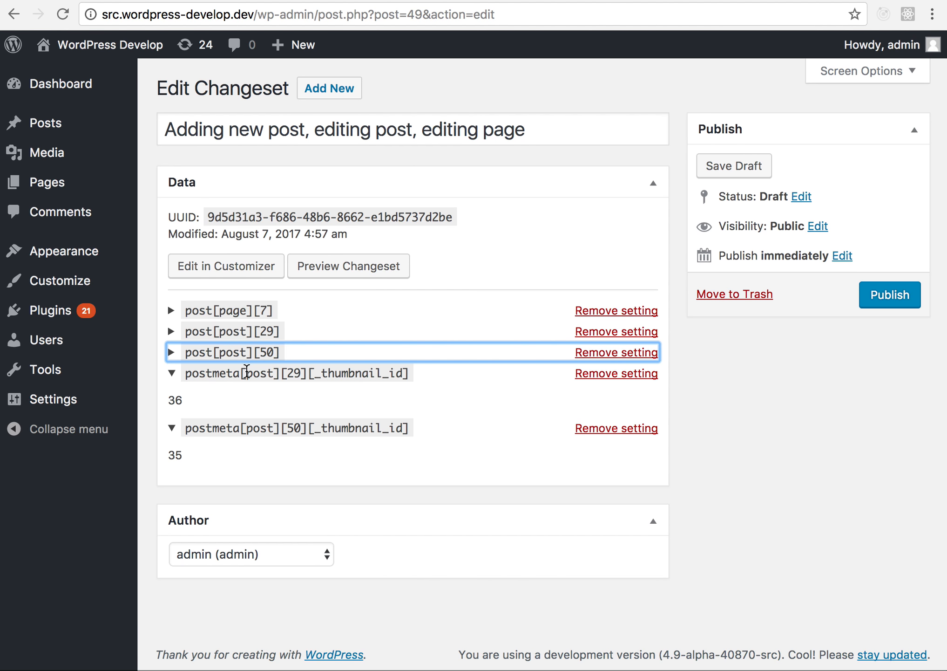
pyautogui.click(246, 373)
pyautogui.click(244, 394)
pyautogui.click(264, 432)
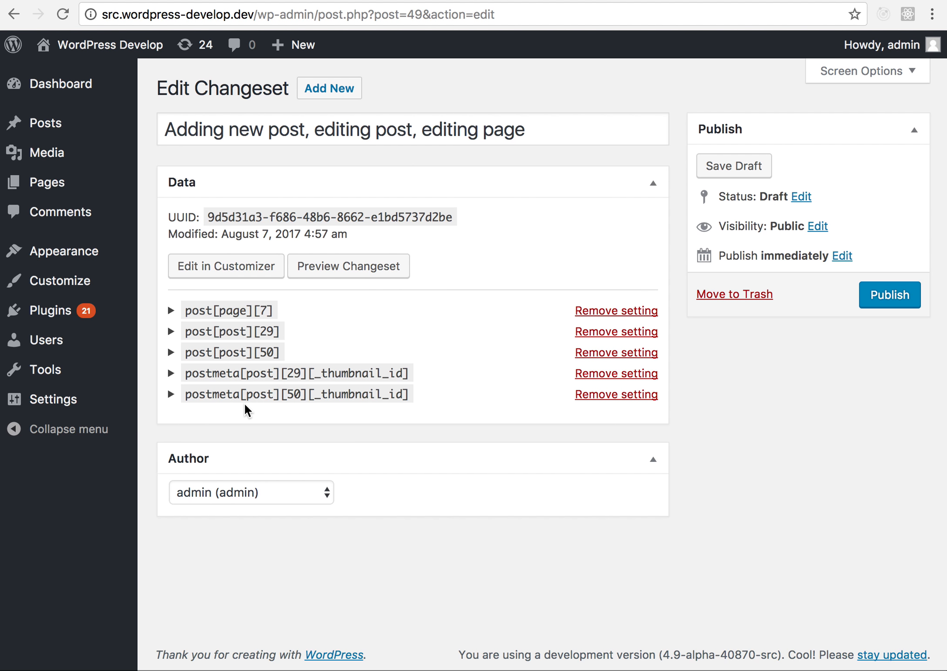
# - Examine the homepage, Three Sisters and Toronto entries and both featured-image entries in the changeset, leaving all settings collapsed
pyautogui.click(245, 312)
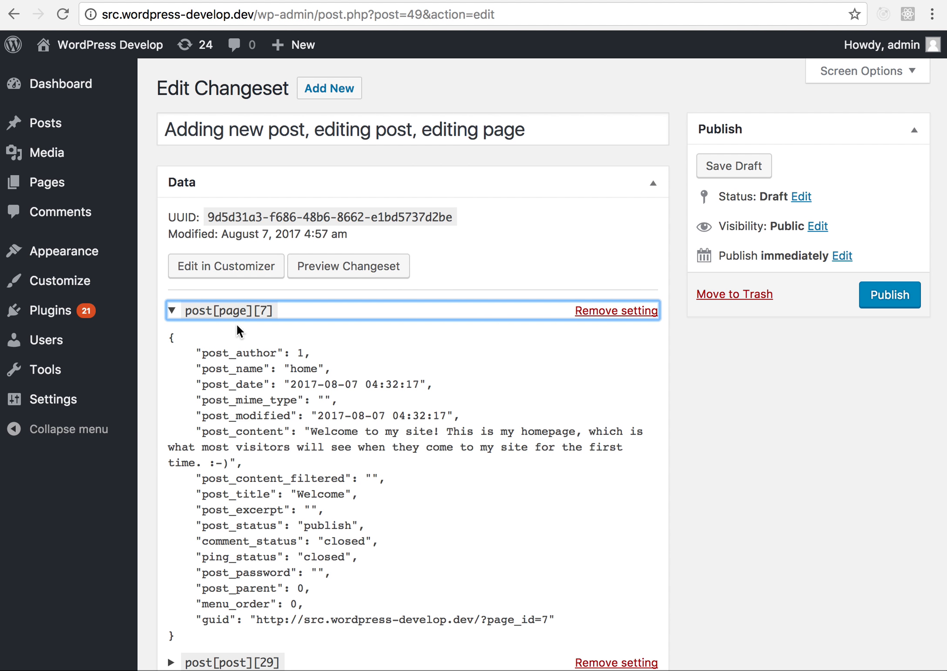
pyautogui.click(237, 310)
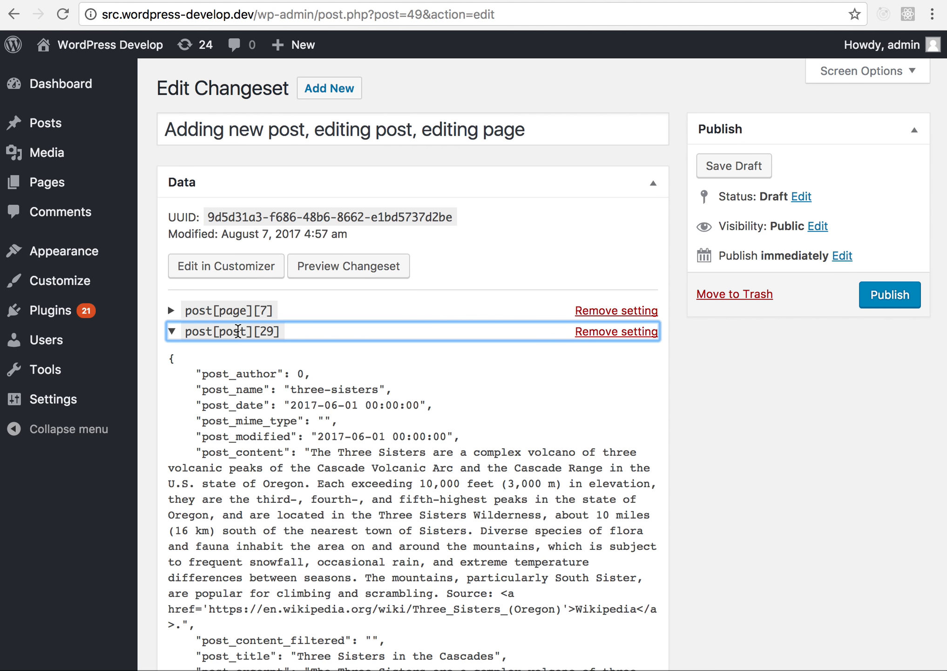
pyautogui.click(237, 331)
pyautogui.click(245, 351)
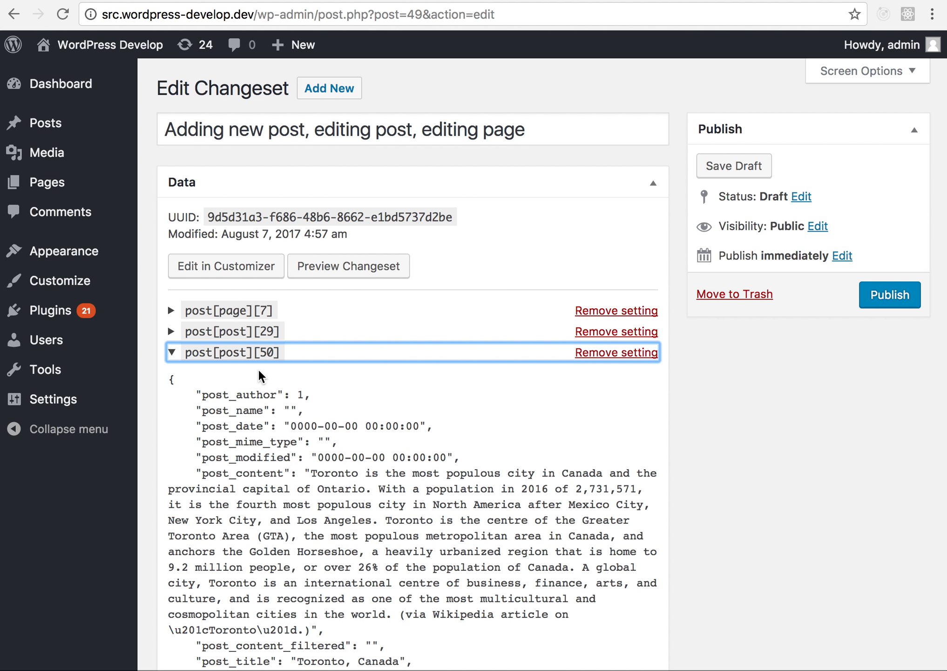
pyautogui.click(264, 352)
pyautogui.click(260, 373)
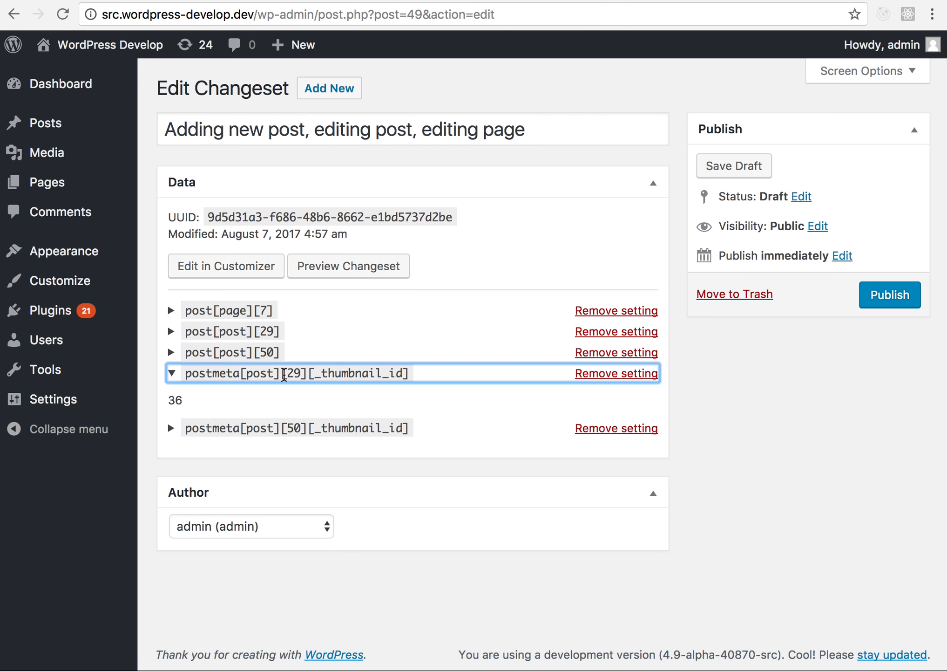
pyautogui.click(287, 430)
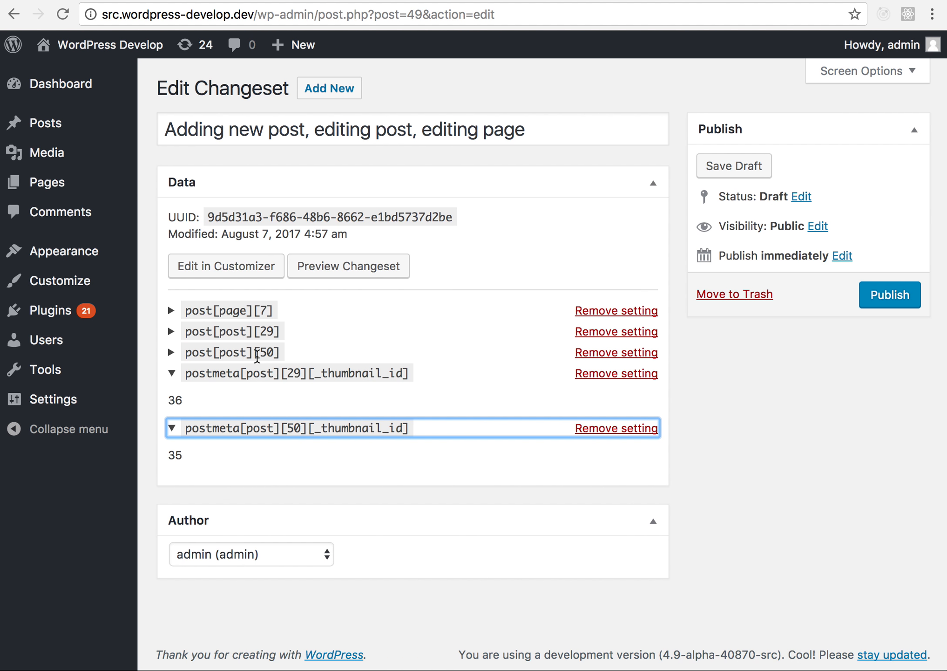
pyautogui.click(261, 373)
pyautogui.click(276, 390)
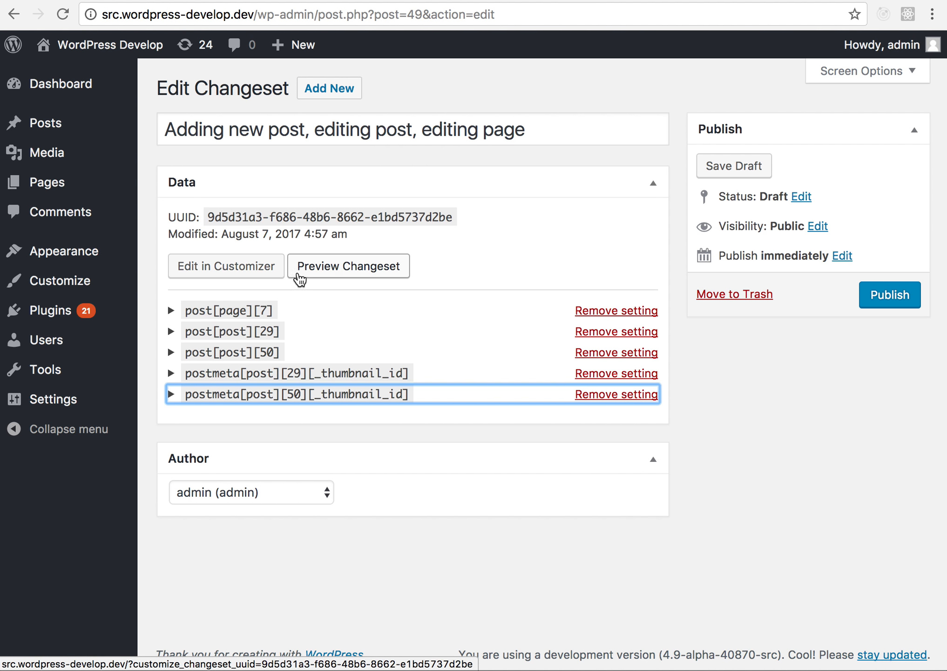
# - Log out of the site and reload the changeset's frontend preview as an unauthenticated visitor
pyautogui.click(337, 266)
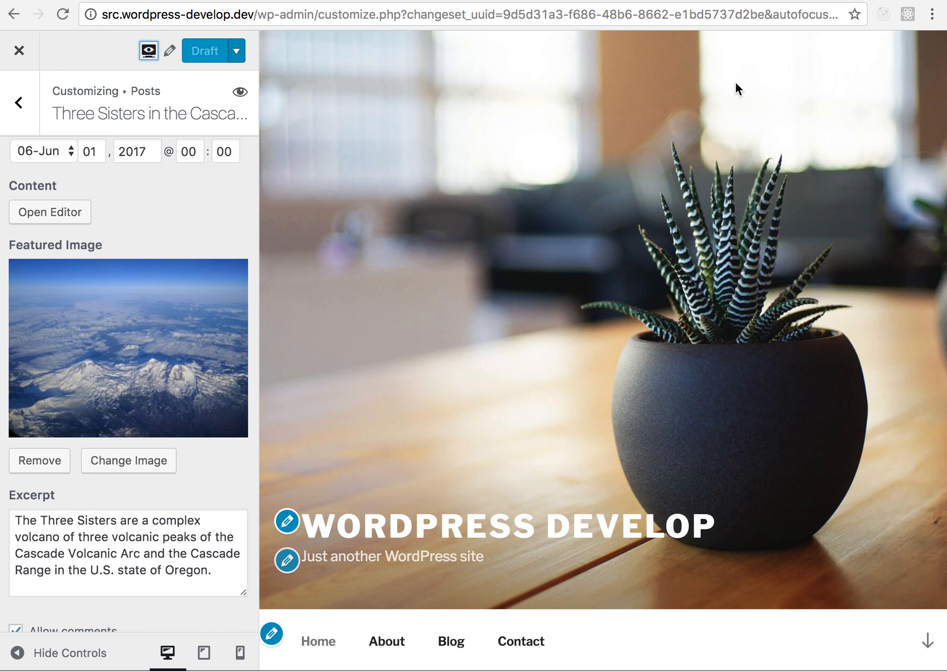
pyautogui.click(19, 50)
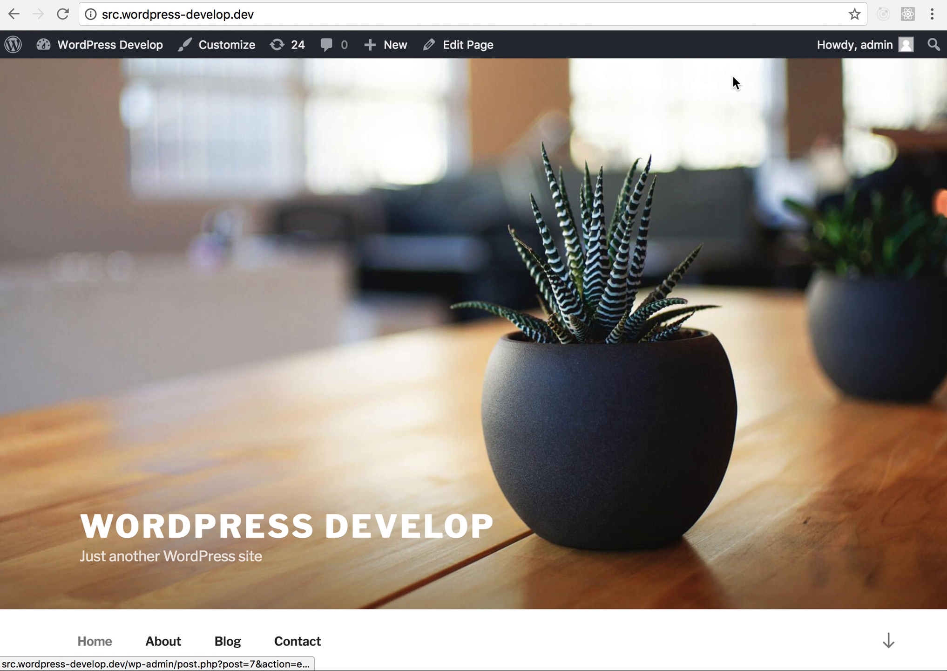
pyautogui.moveTo(873, 59)
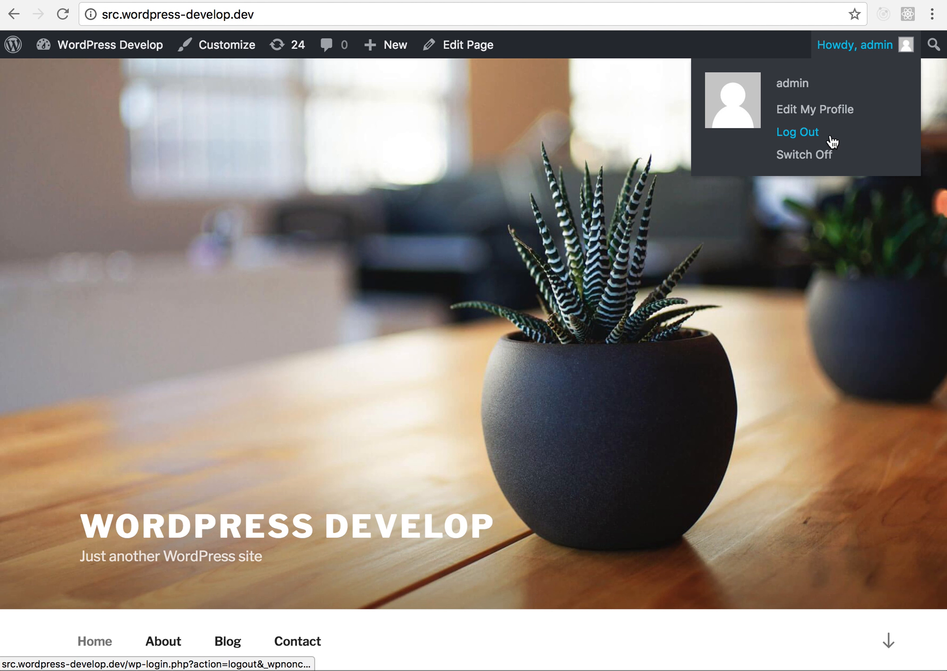
pyautogui.click(797, 132)
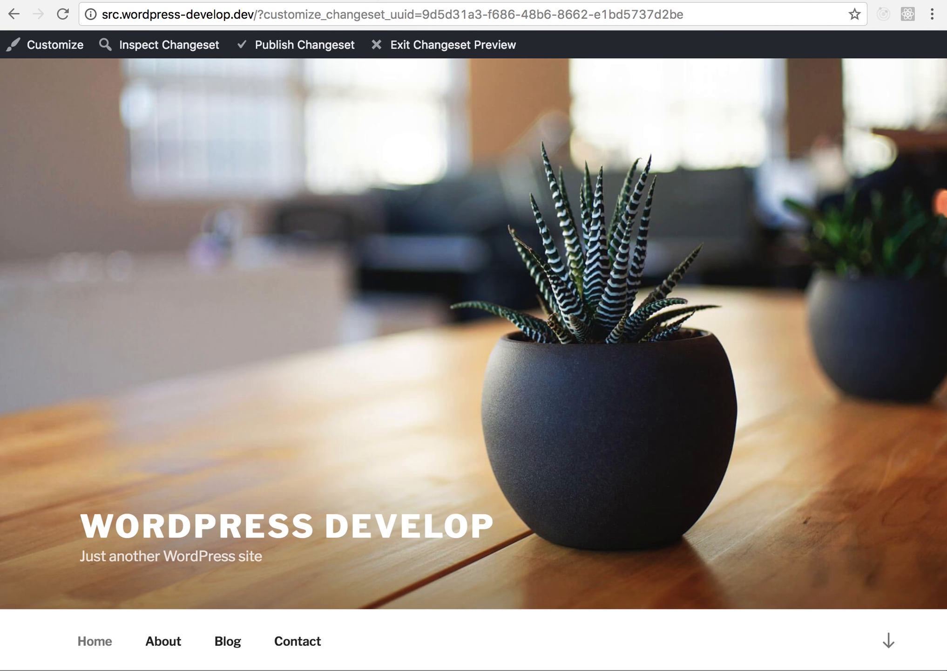
pyautogui.click(62, 14)
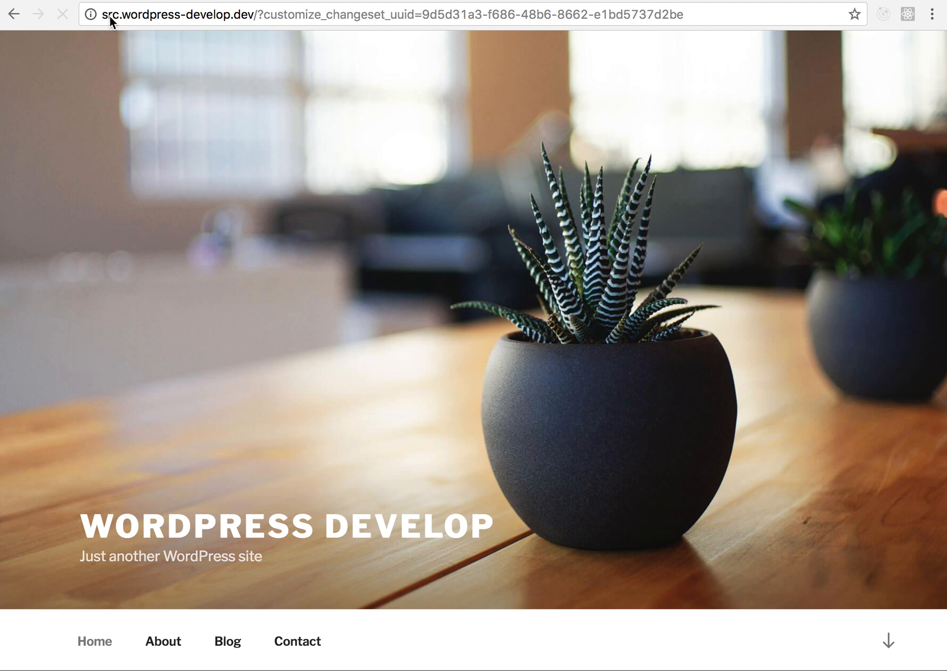
# - Examine the Welcome section and the Blog posts on the previewed homepage while logged out
pyautogui.scroll(-7, 408, 242)
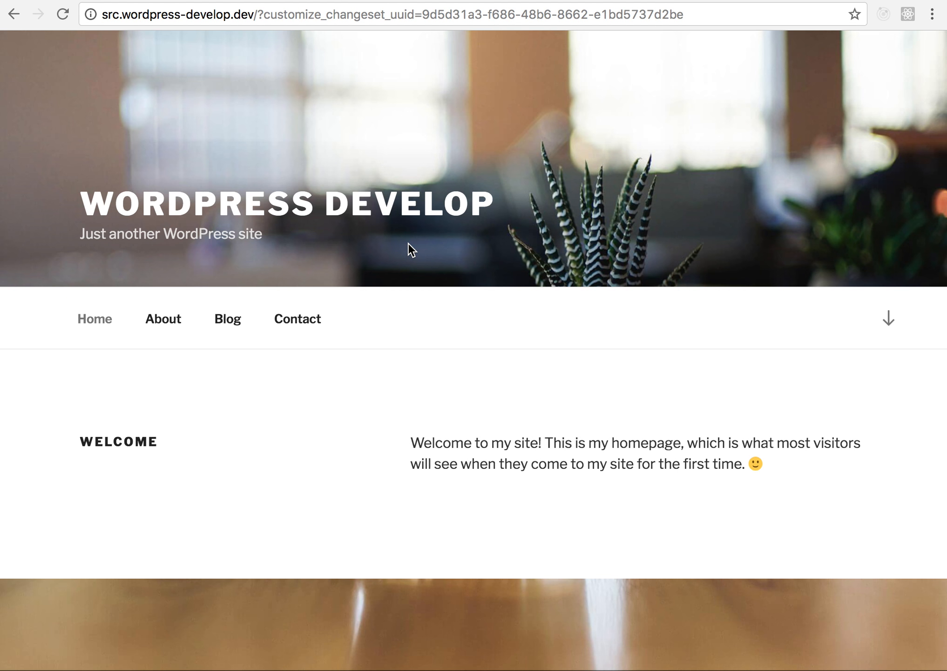
pyautogui.scroll(-7, 408, 243)
pyautogui.scroll(5, 408, 242)
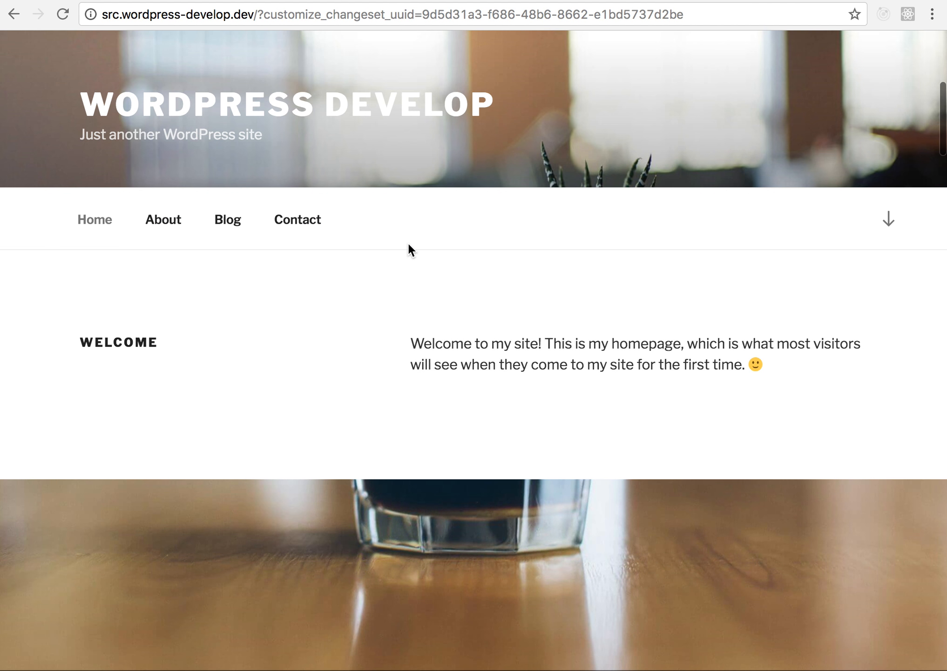
pyautogui.scroll(-1, 408, 242)
pyautogui.scroll(2, 408, 242)
pyautogui.scroll(-10, 408, 242)
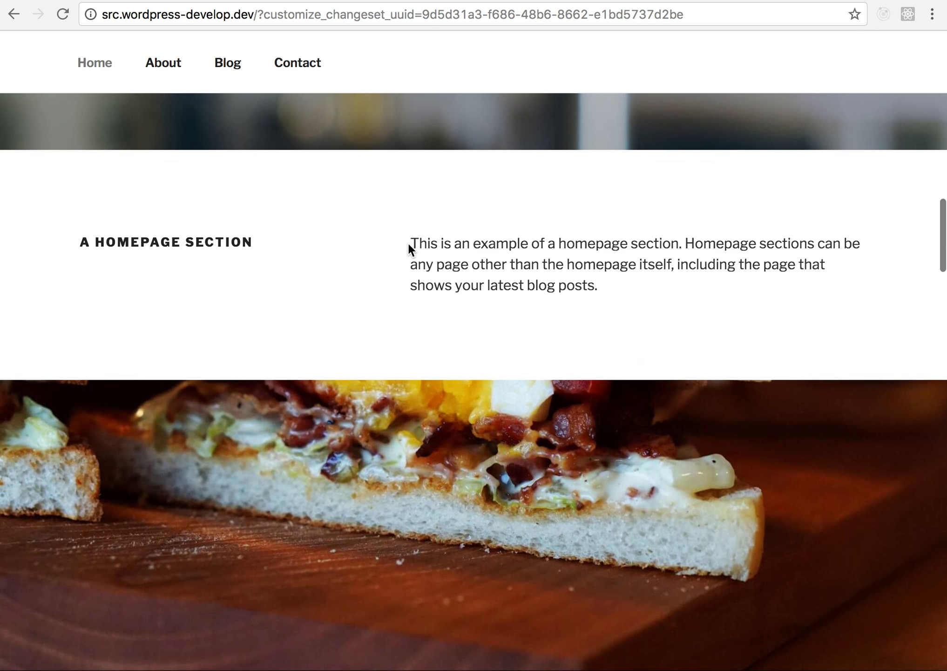
pyautogui.scroll(-15, 408, 242)
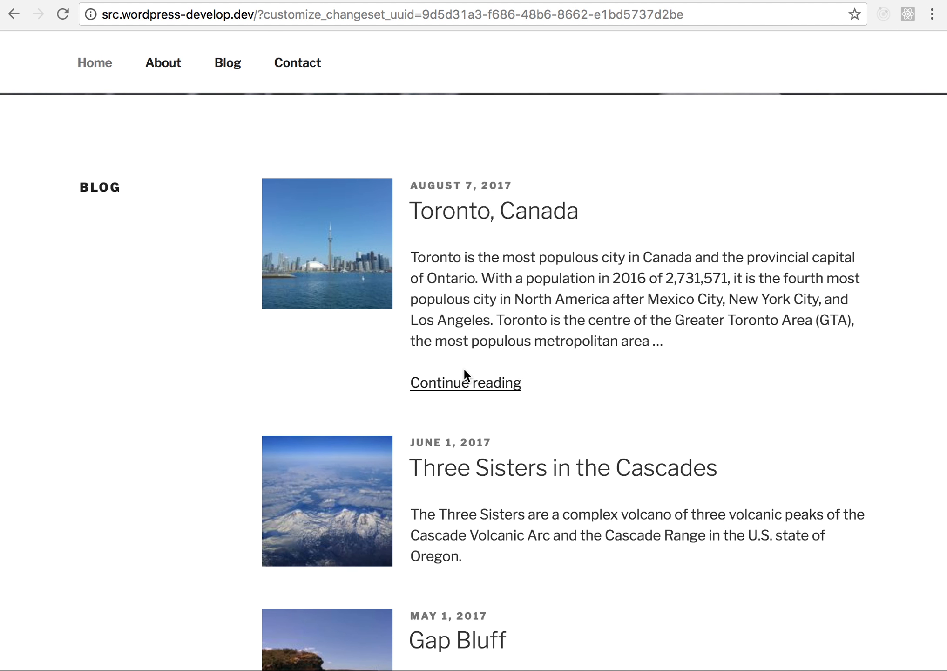
pyautogui.scroll(-3, 465, 372)
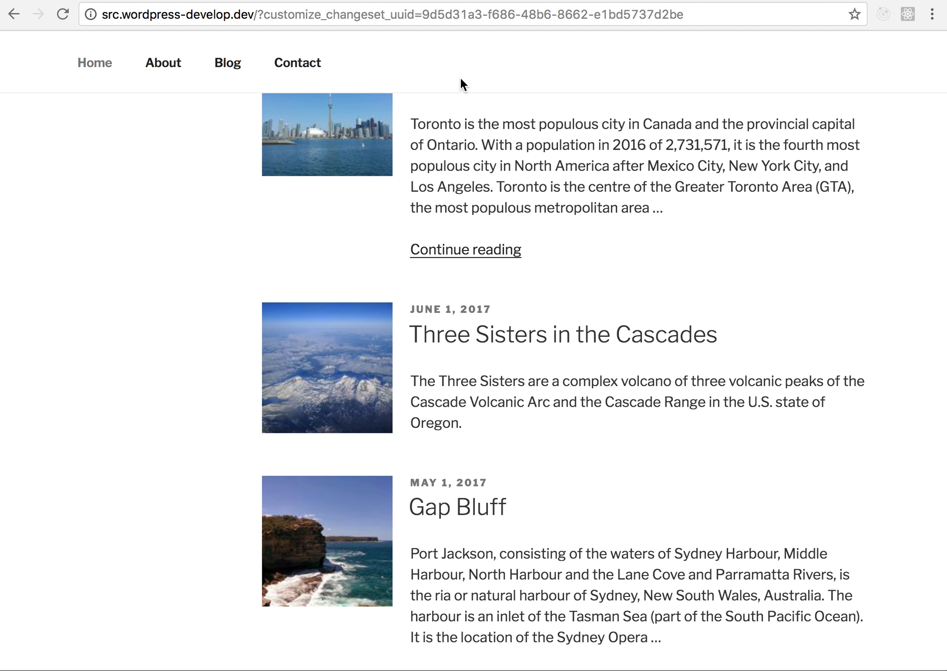
pyautogui.scroll(1, 460, 79)
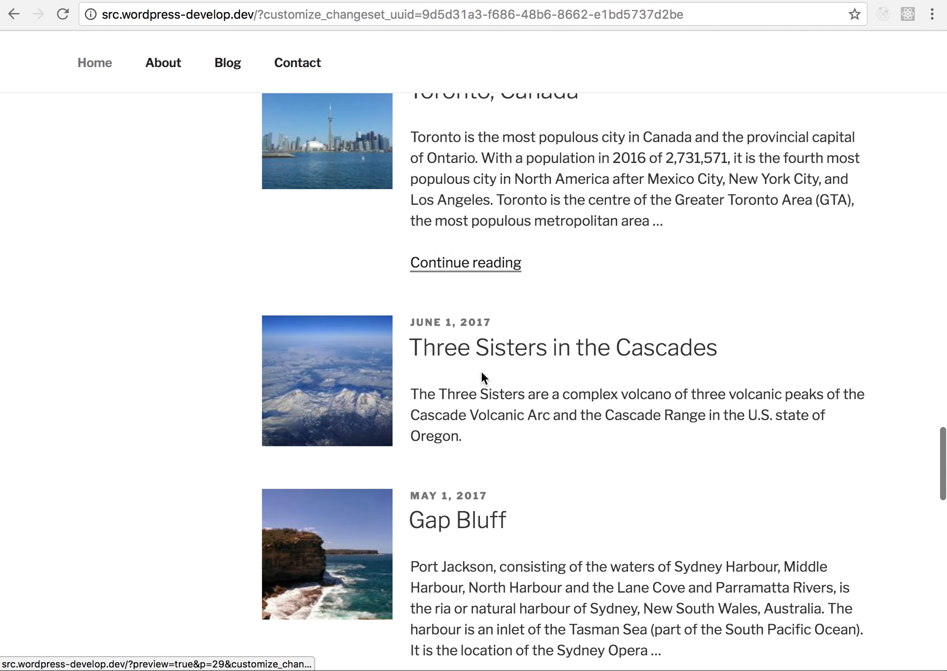
# - Check the Three Sisters in the Cascades post in the logged-out preview and return to the homepage's Blog section
pyautogui.click(517, 360)
pyautogui.scroll(-10, 466, 504)
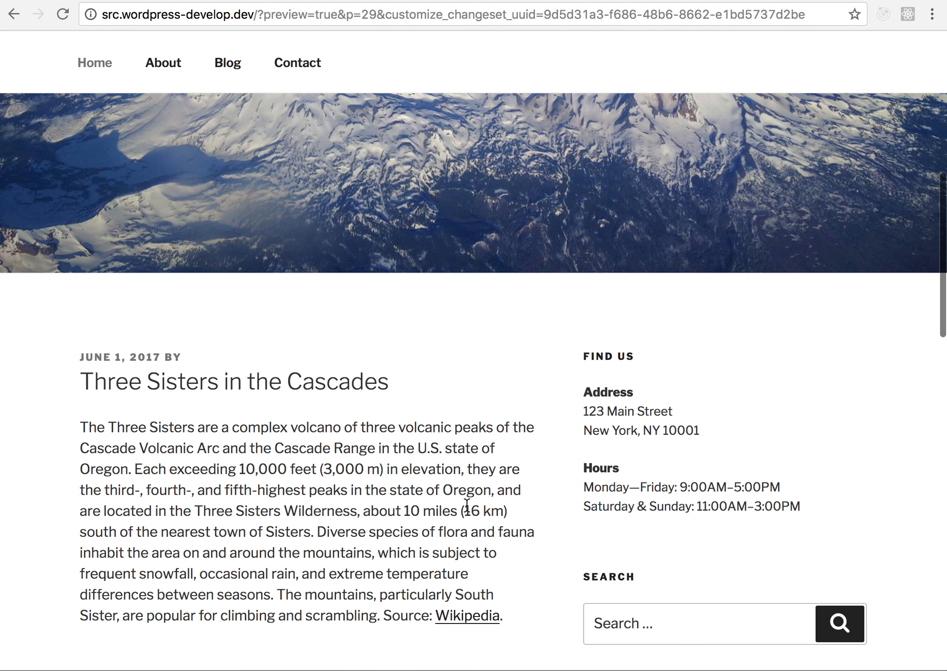
pyautogui.scroll(10, 467, 503)
pyautogui.press('super+bracketleft')
pyautogui.scroll(5, 503, 127)
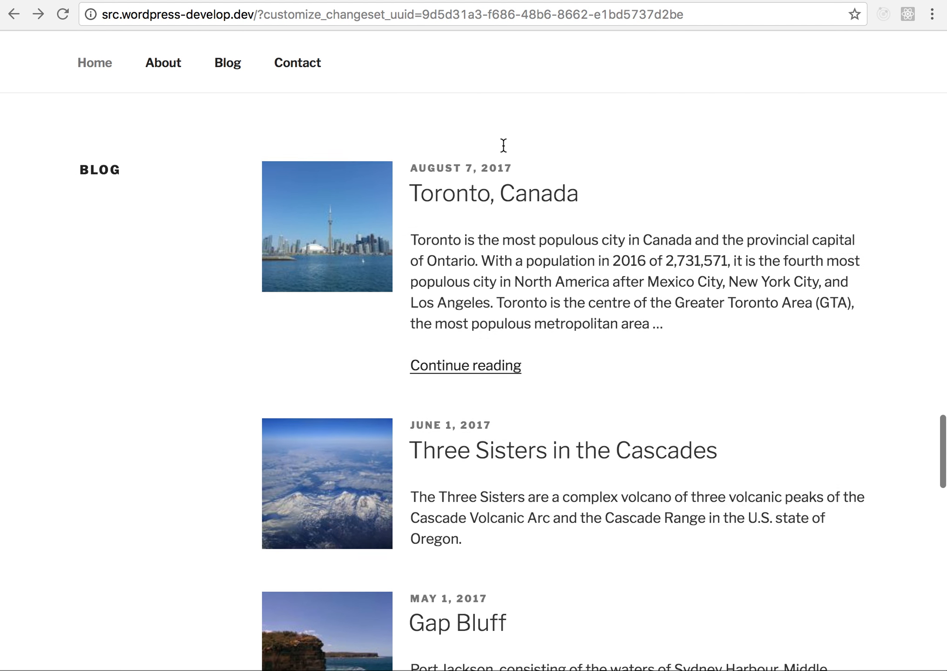
# - Highlight the preview's web address and read through the Toronto, Canada post in the logged-out preview
pyautogui.click(356, 14)
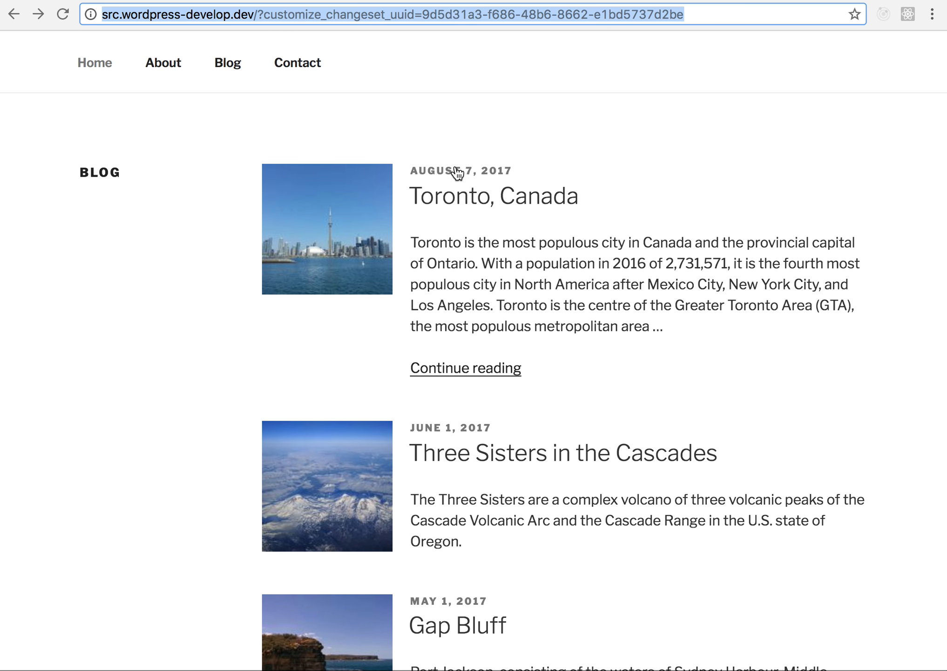
pyautogui.click(529, 196)
pyautogui.scroll(-10, 530, 321)
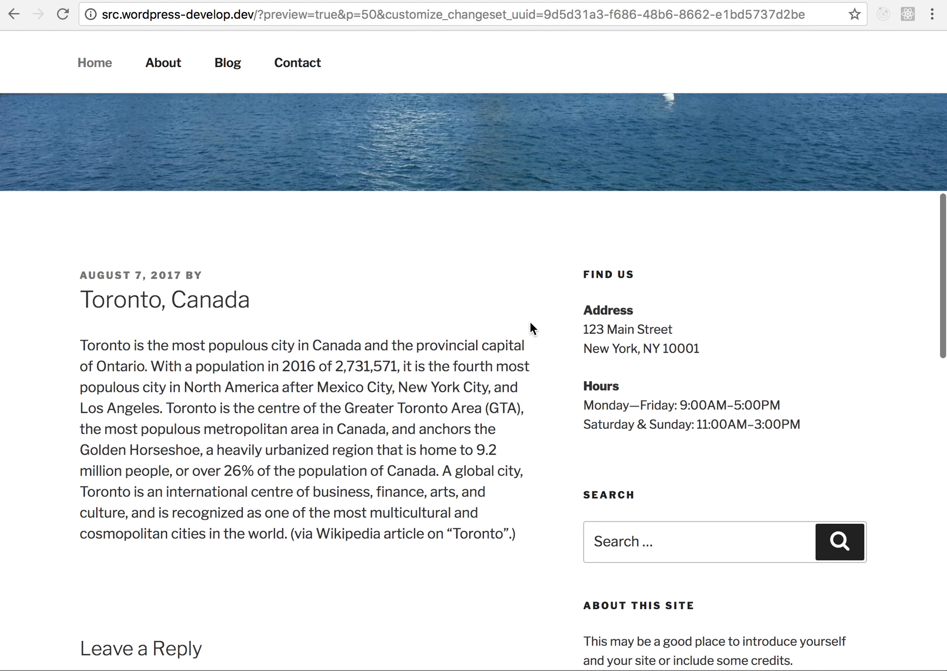
pyautogui.scroll(-4, 529, 319)
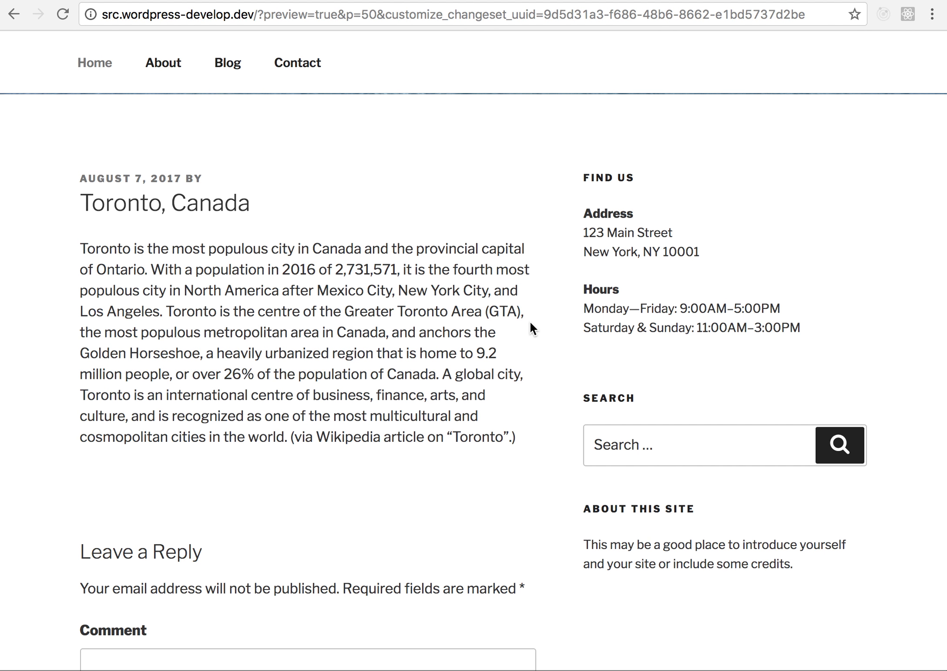
pyautogui.scroll(3, 530, 322)
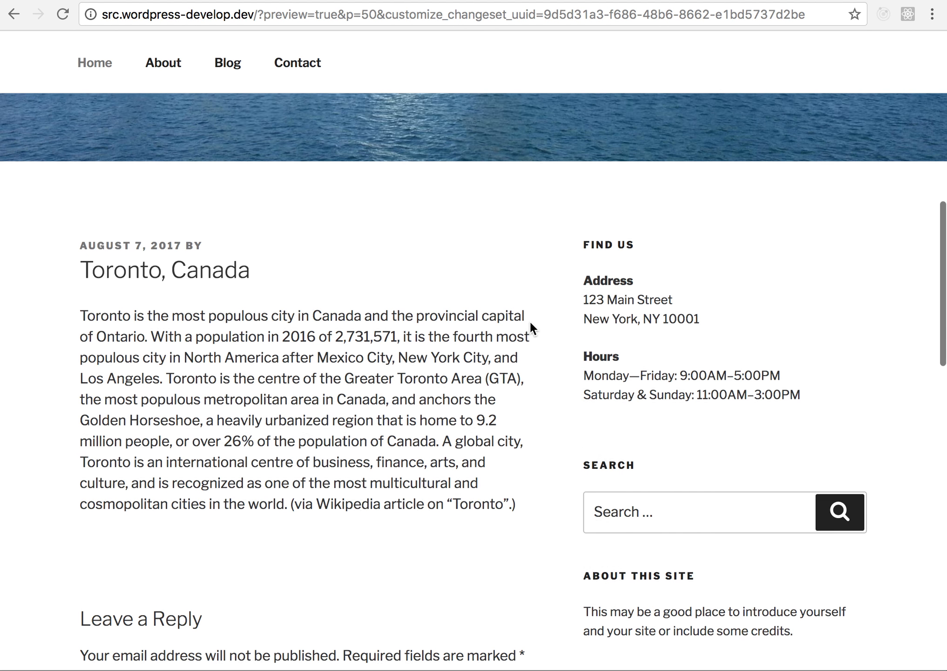
pyautogui.scroll(5, 324, 330)
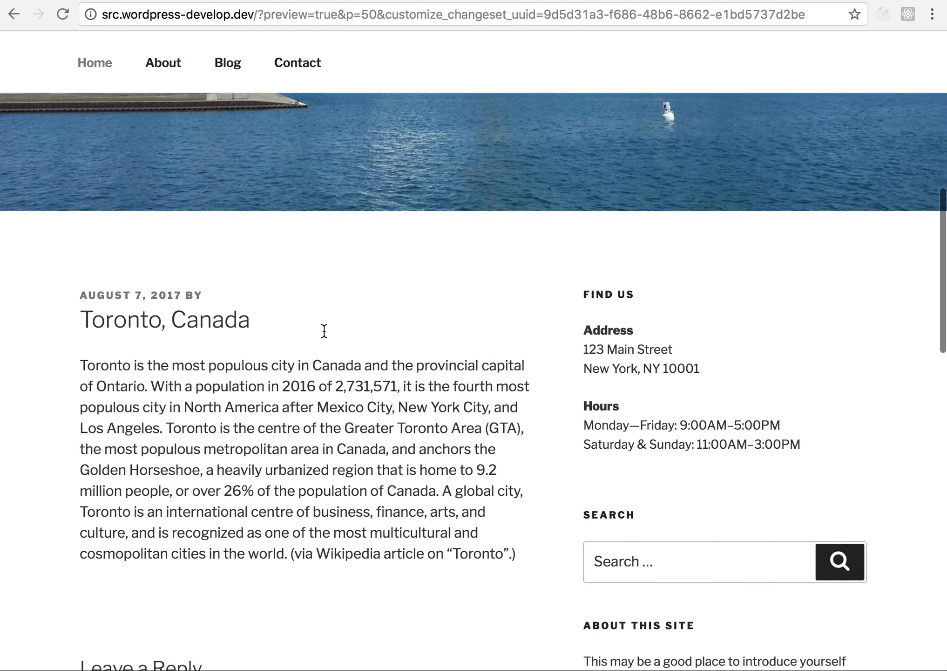
pyautogui.scroll(15, 257, 232)
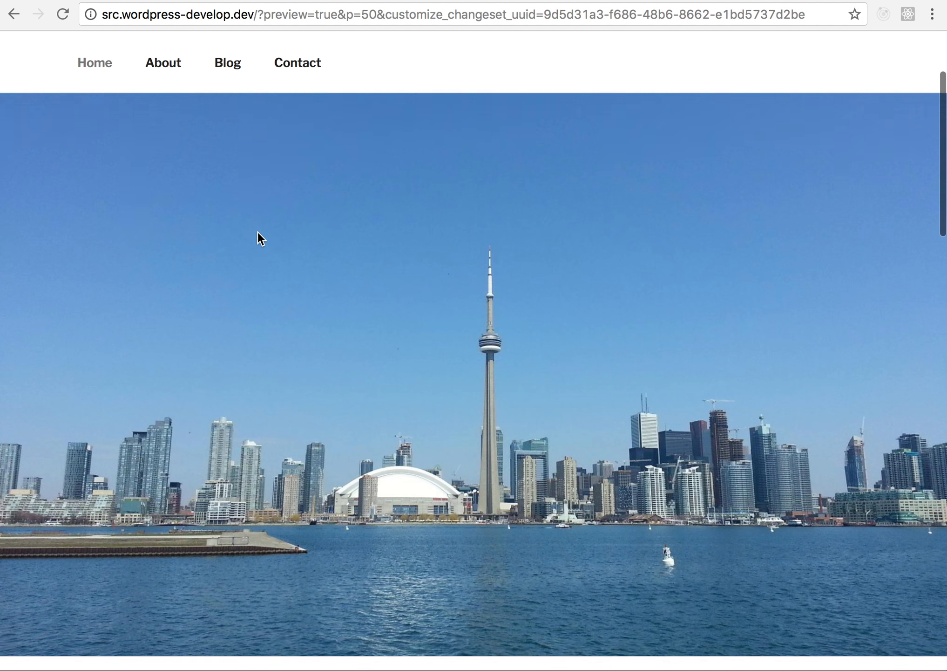
pyautogui.scroll(2, 197, 110)
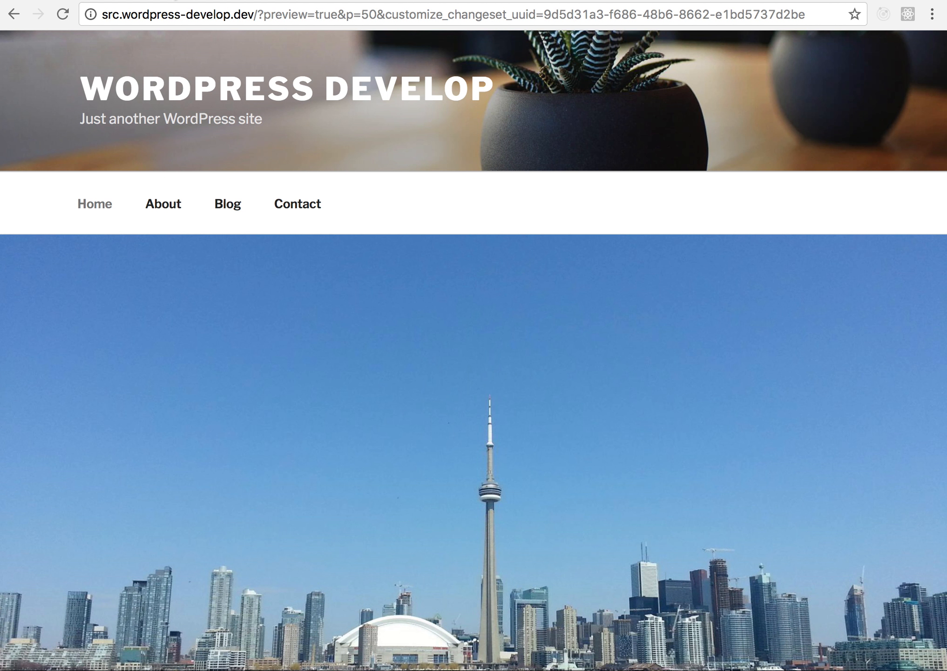
# - Return to the WordPress admin and open the draft changeset "Adding new post, editing post, editing page" in the Customizer
pyautogui.click(172, 0)
pyautogui.click(559, 422)
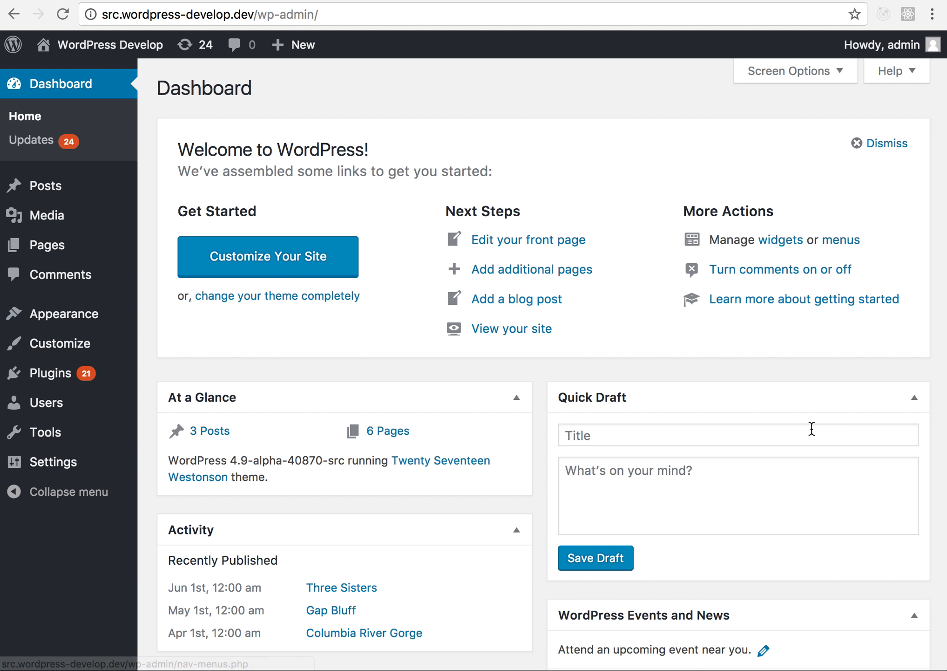
pyautogui.moveTo(113, 358)
pyautogui.click(133, 375)
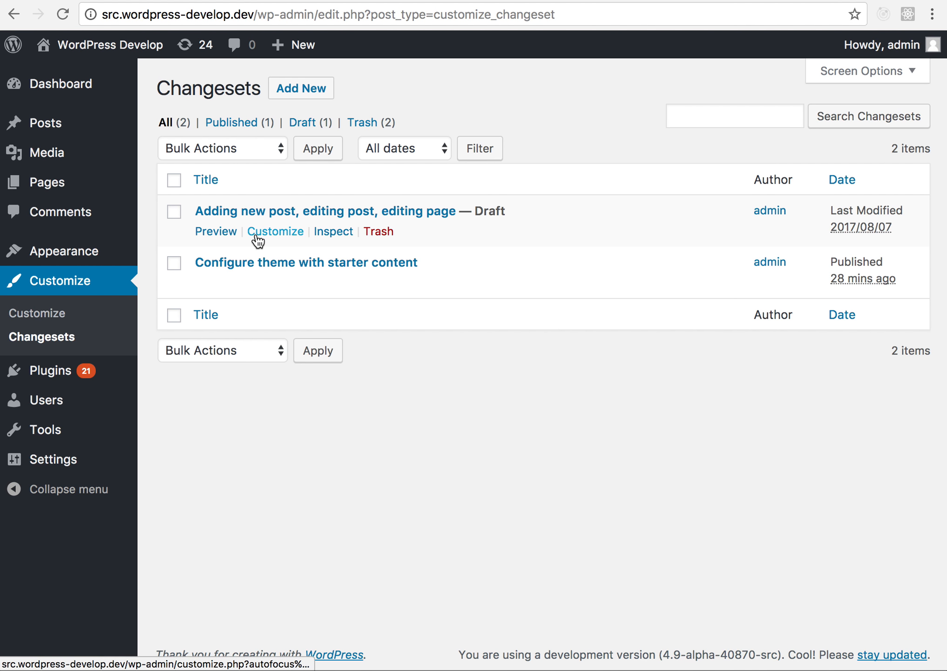
pyautogui.click(282, 216)
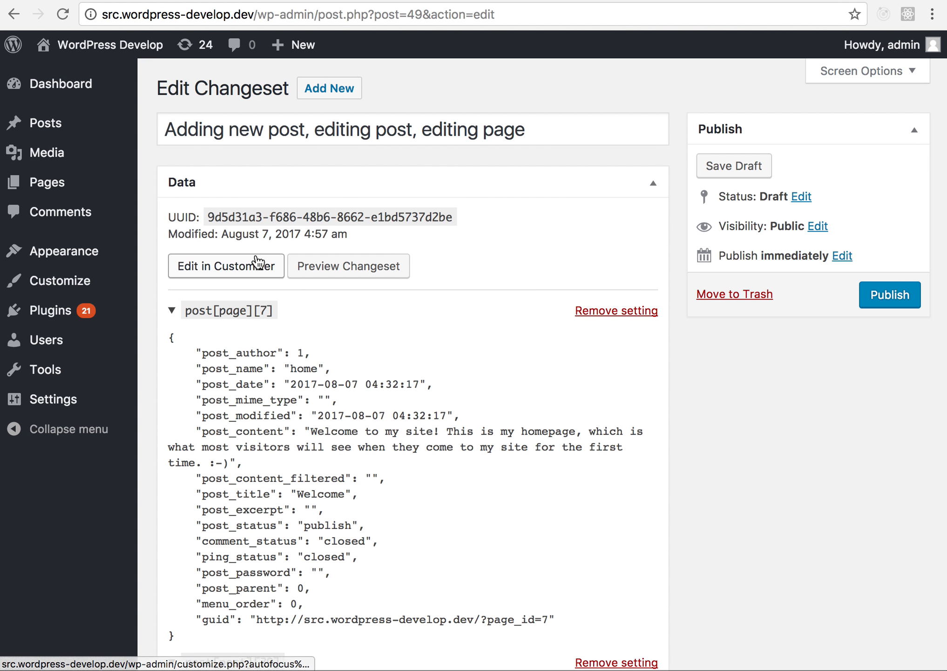
pyautogui.click(273, 273)
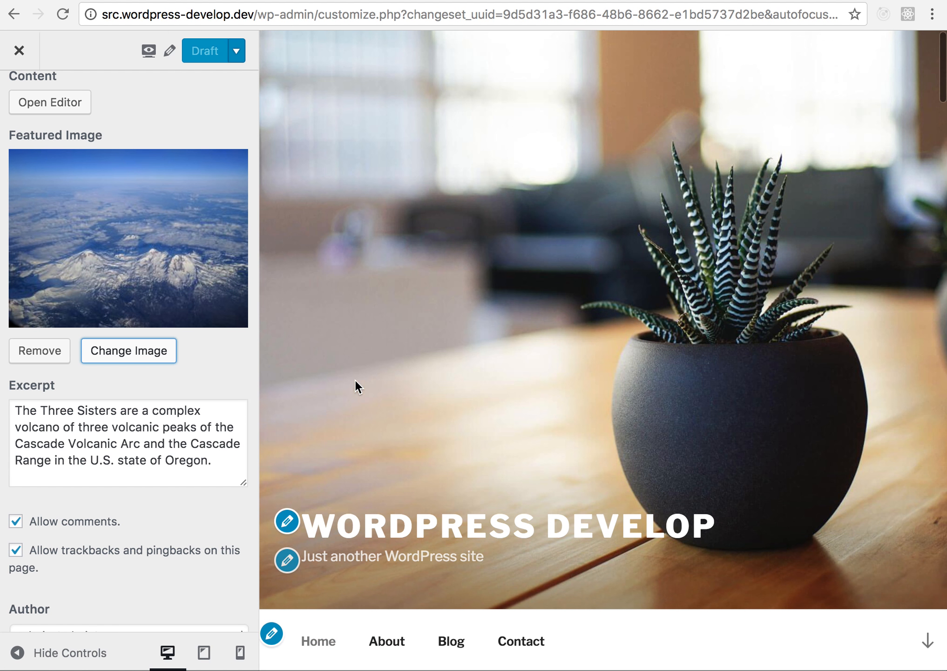
# - Set the site title to "My Cool Site" in the Site Identity settings
pyautogui.click(287, 521)
pyautogui.tripleClick(188, 289)
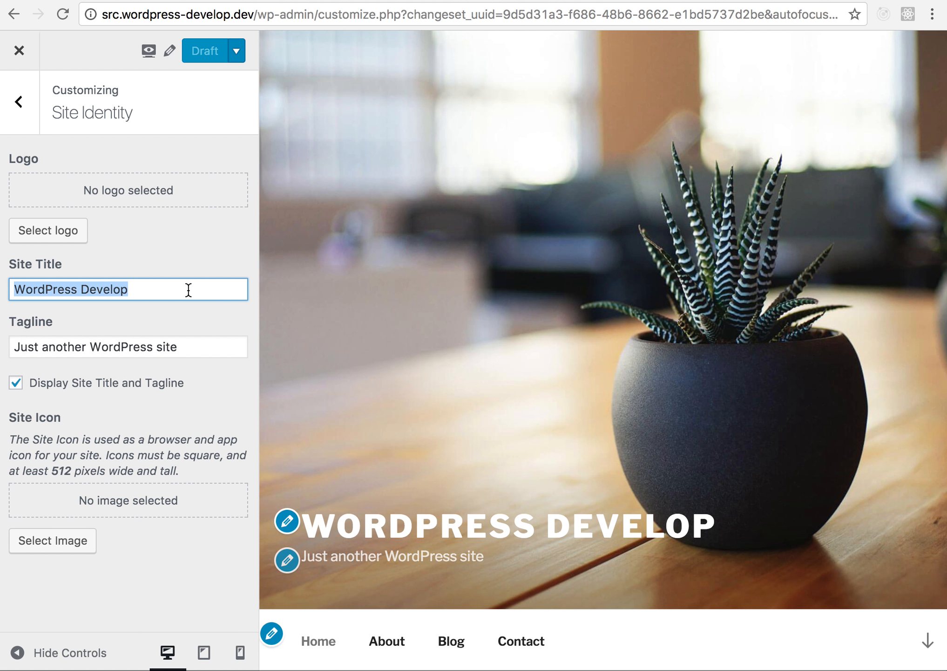
pyautogui.write('My ')
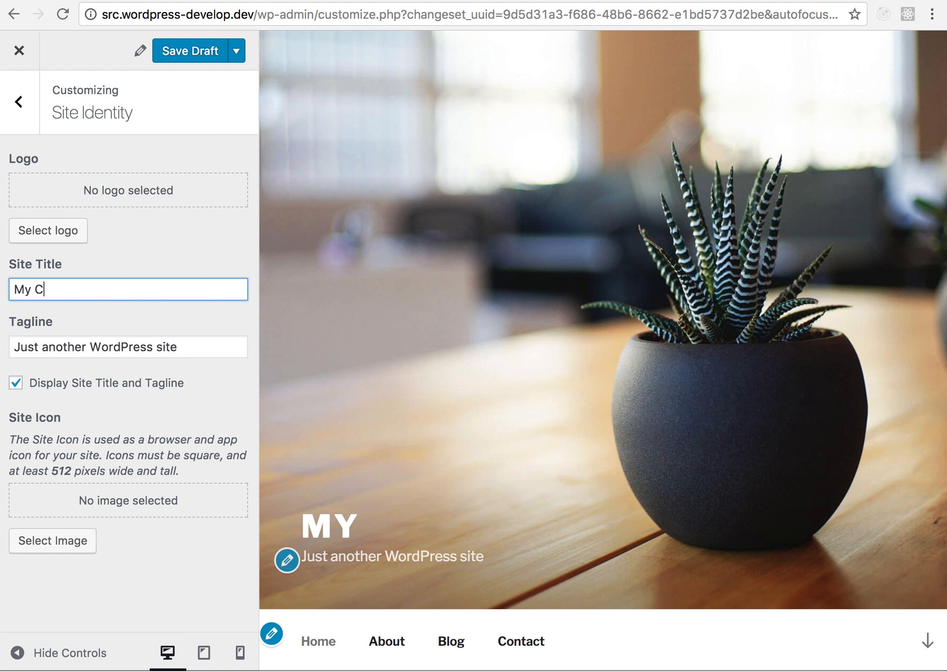
pyautogui.write('Cool Site')
pyautogui.press('Tab')
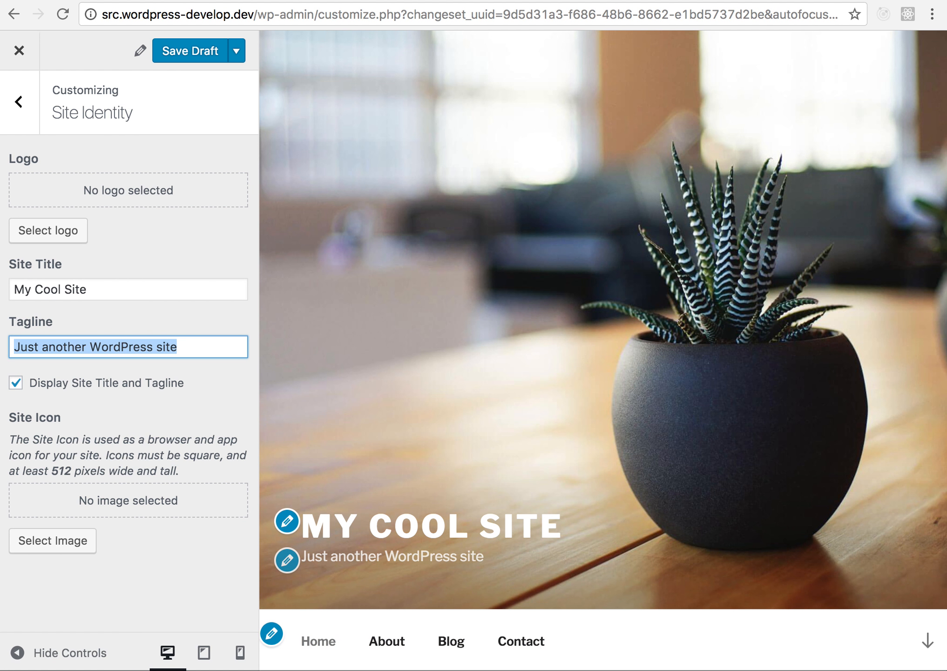
# - Set the tagline to "Not just another WordPress site" and save the changeset as a draft
pyautogui.write('Not just')
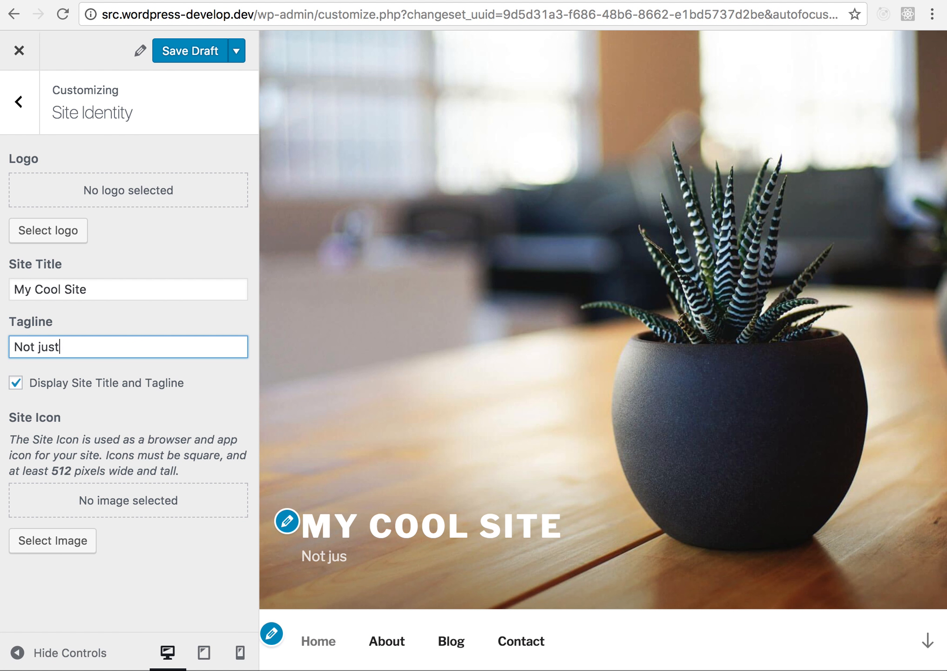
pyautogui.write(' another WordPress site')
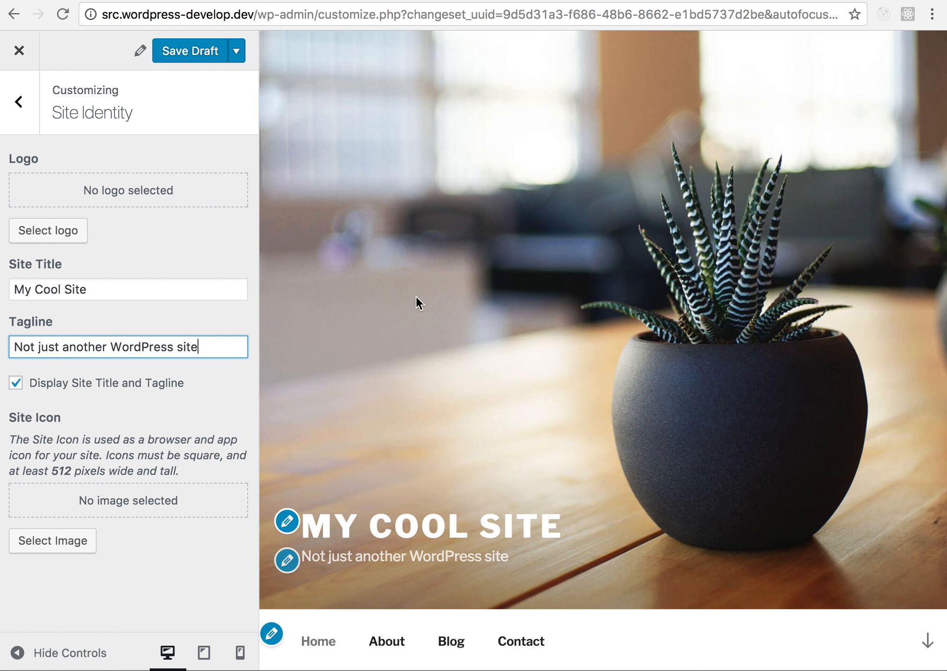
pyautogui.scroll(-5, 415, 296)
pyautogui.click(210, 48)
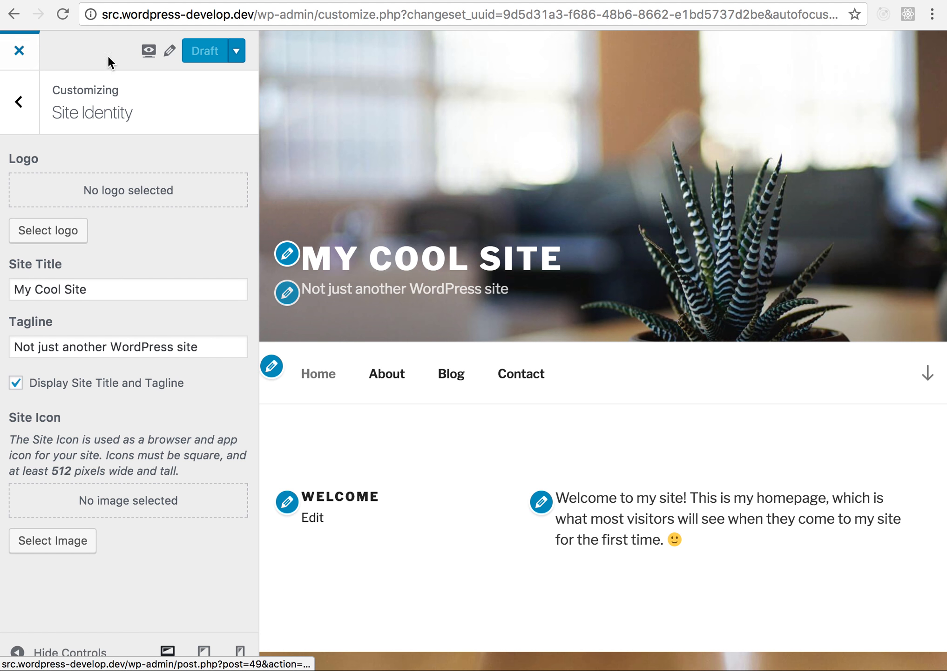
# - Preview the changeset on the frontend and look over the homepage from the header through the Blog section
pyautogui.click(151, 54)
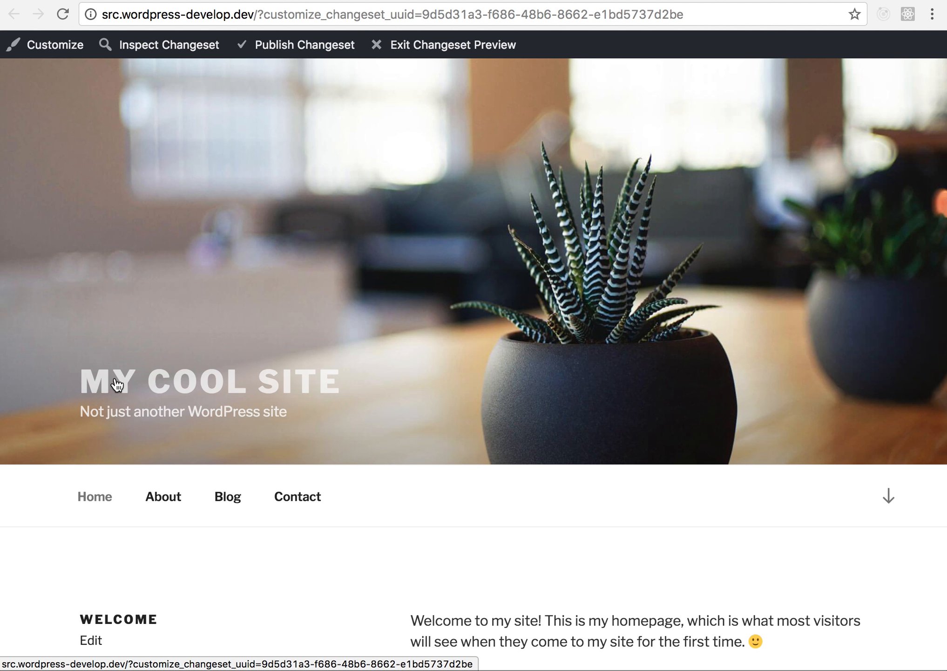
pyautogui.scroll(-5, 163, 433)
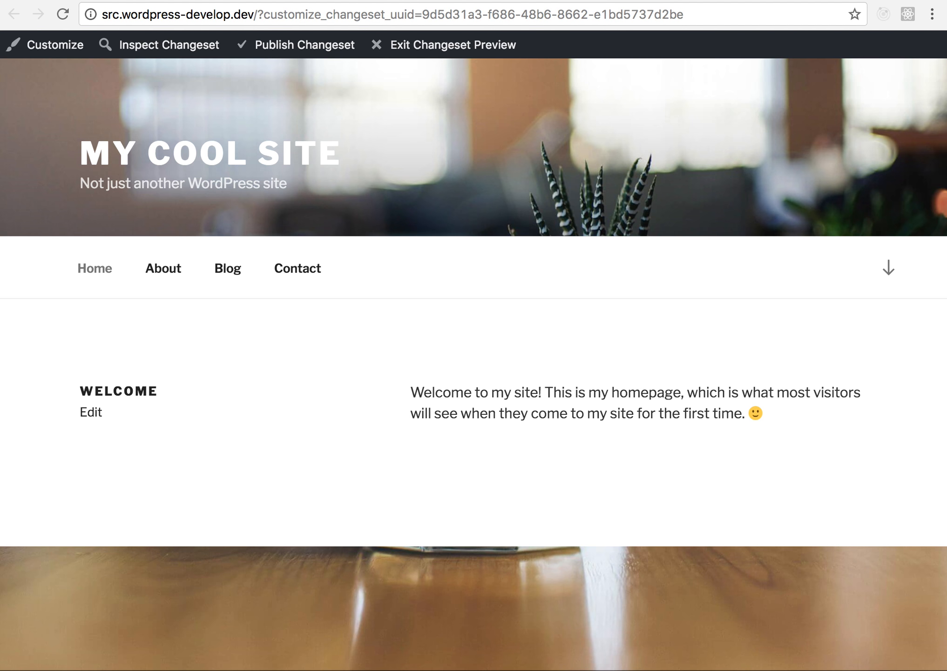
pyautogui.scroll(-15, 333, 154)
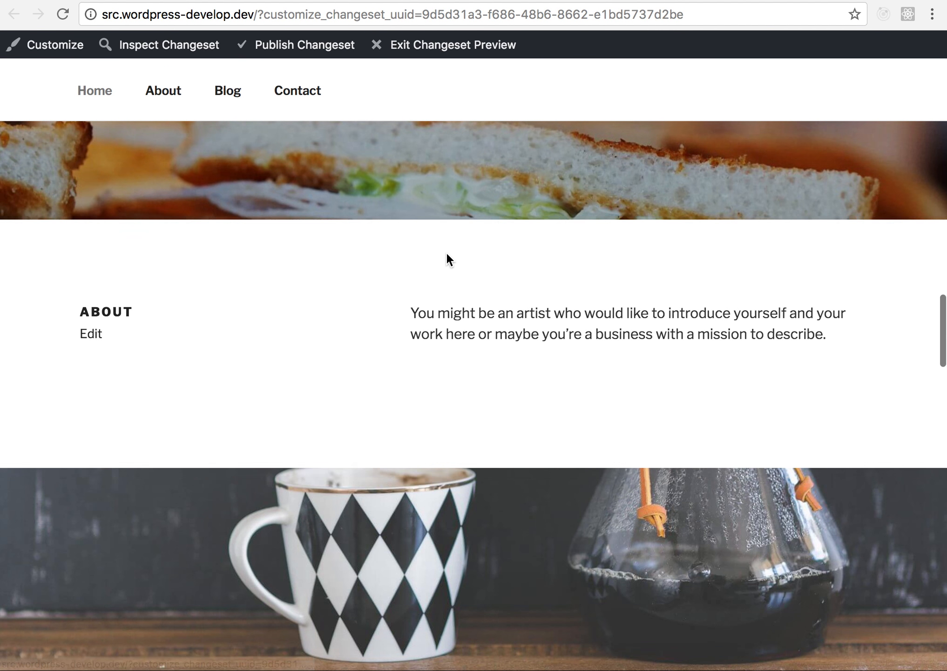
pyautogui.scroll(-10, 445, 251)
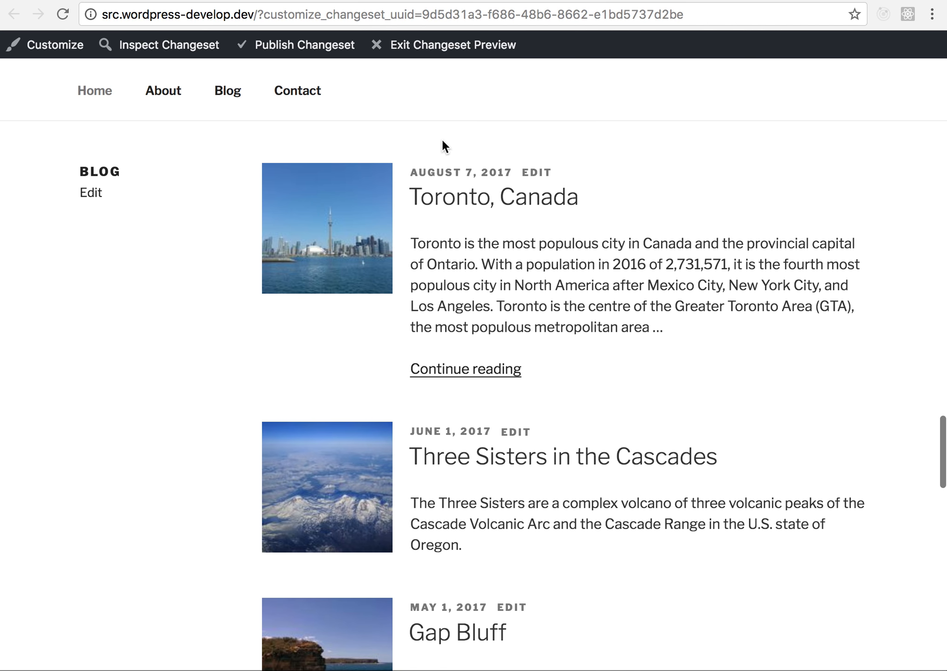
pyautogui.scroll(20, 448, 120)
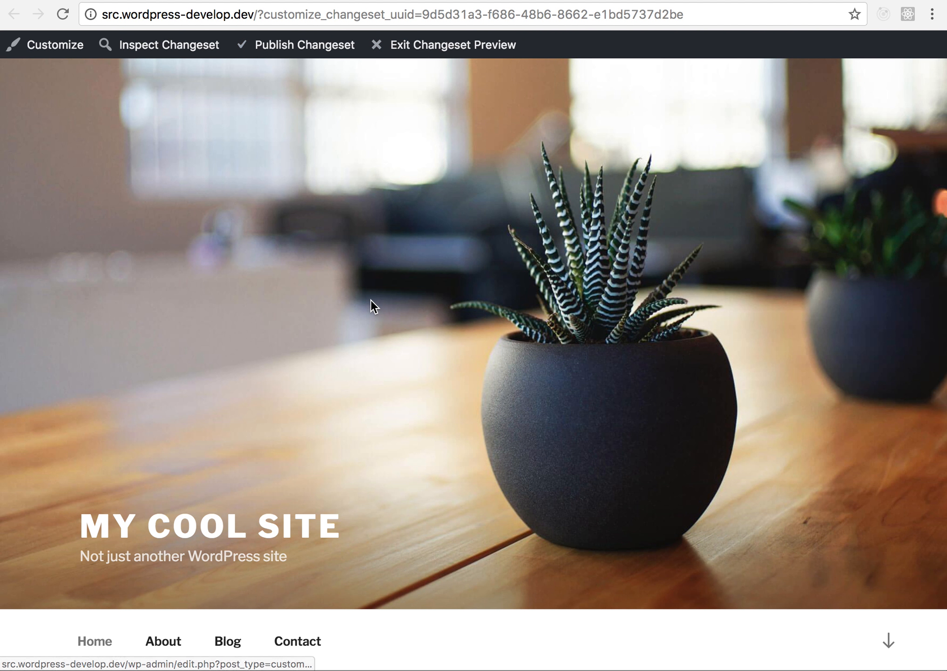
# - Exit the changeset preview and inspect the draft changeset "Adding new post, editing post, editing page" from the Changesets list
pyautogui.click(467, 52)
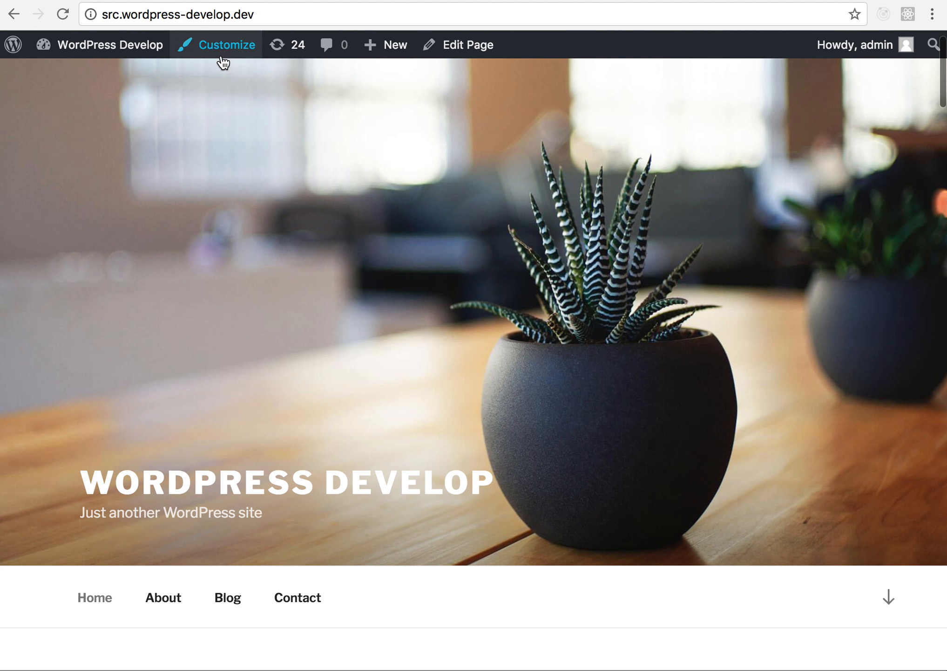
pyautogui.moveTo(222, 55)
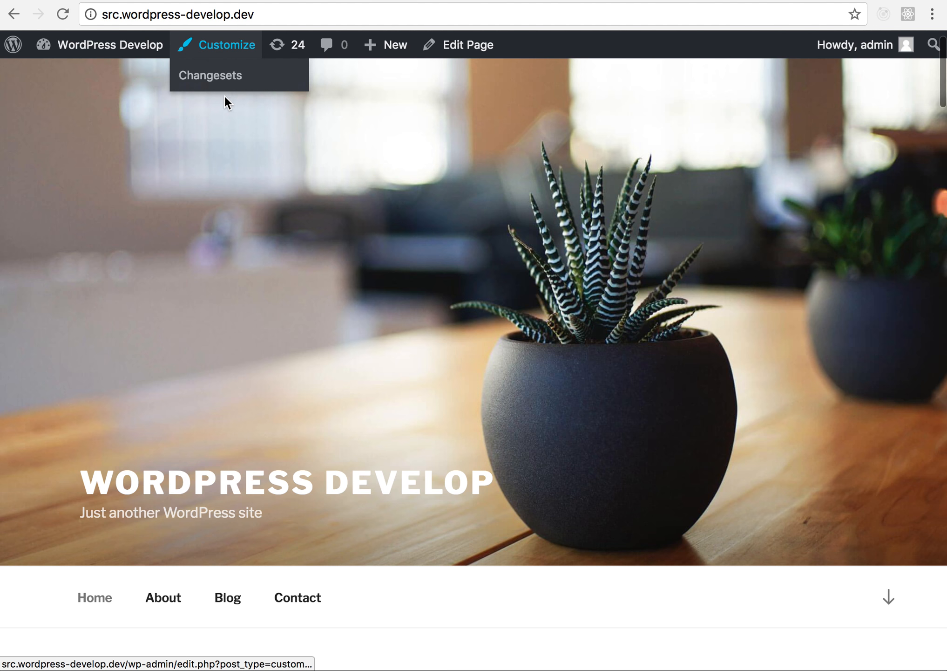
pyautogui.click(226, 76)
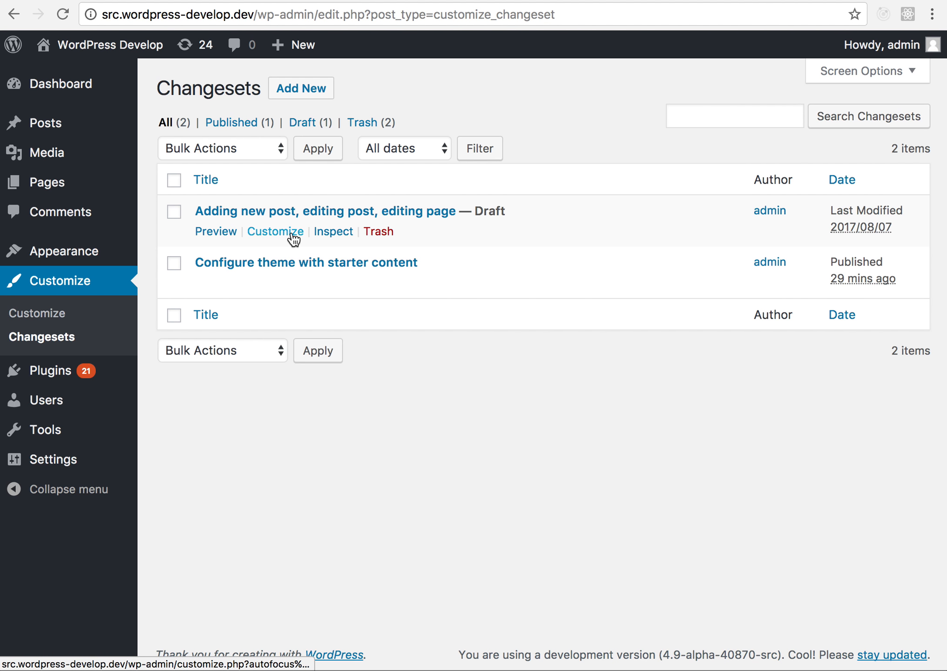
pyautogui.click(320, 236)
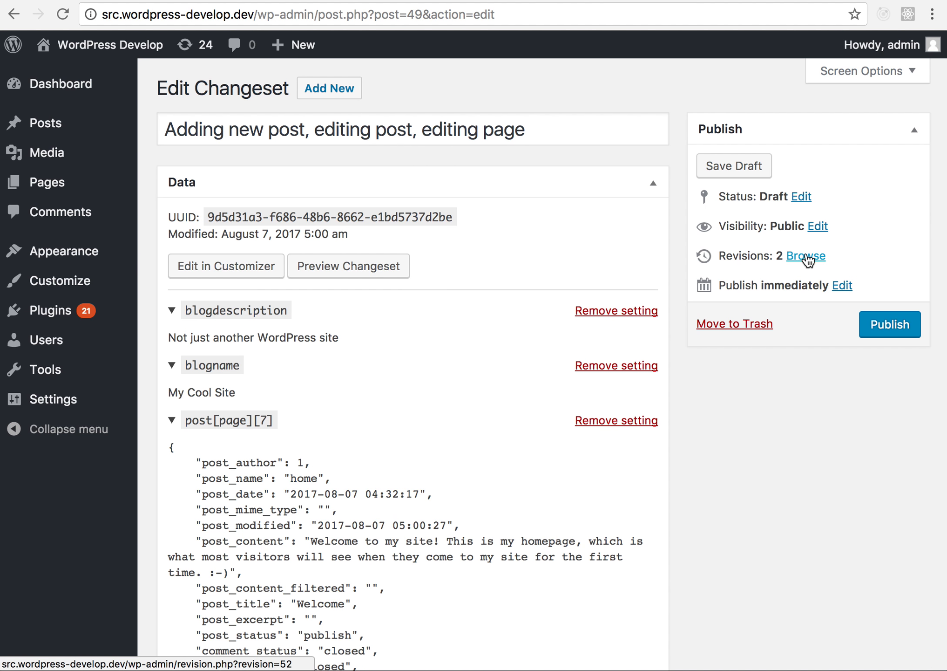
# - Examine the changeset's status choices and its publish date and time fields without changing them
pyautogui.click(799, 201)
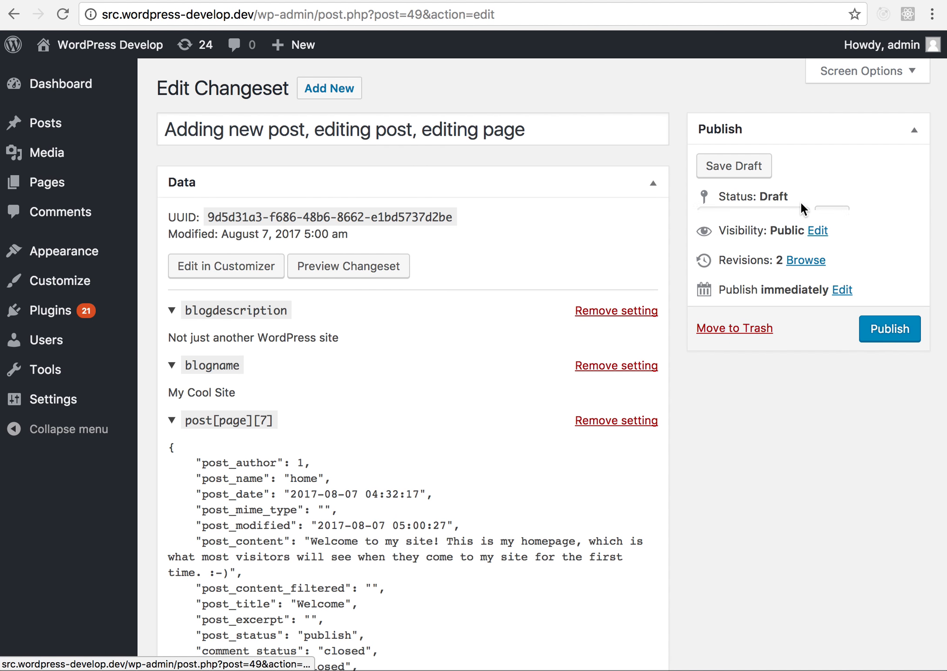
pyautogui.click(771, 227)
pyautogui.click(771, 228)
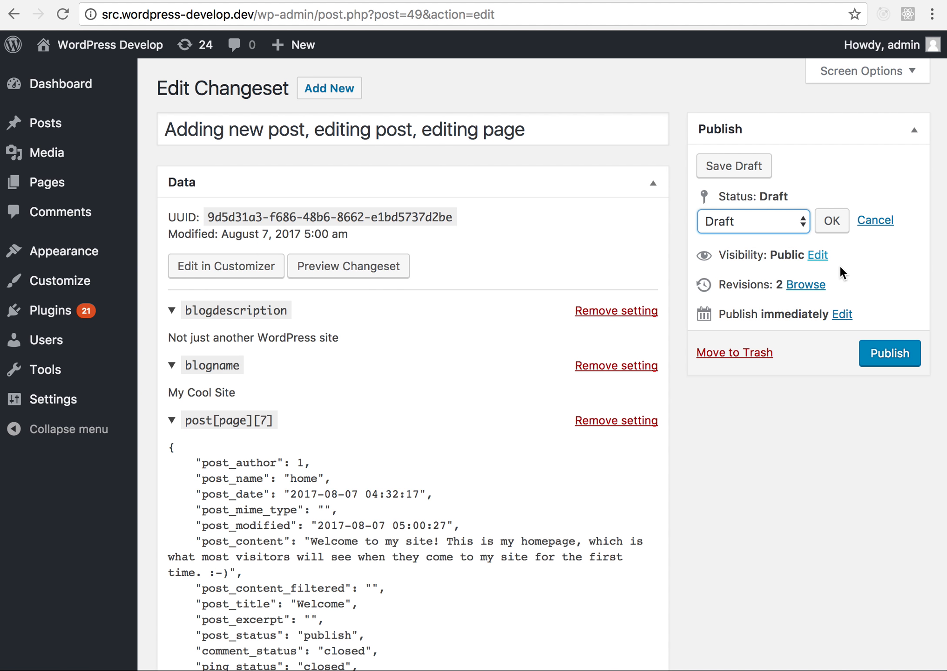
pyautogui.click(842, 314)
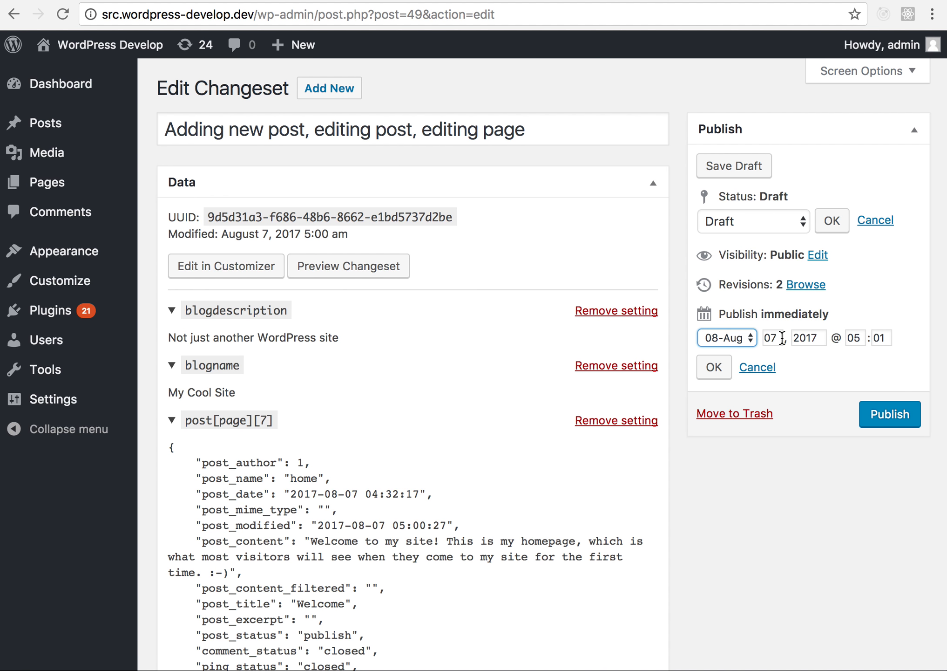
pyautogui.click(735, 336)
pyautogui.click(780, 352)
# - Open the changeset in the Customizer and check its title editing and its publish, draft, schedule and pending options
pyautogui.click(239, 269)
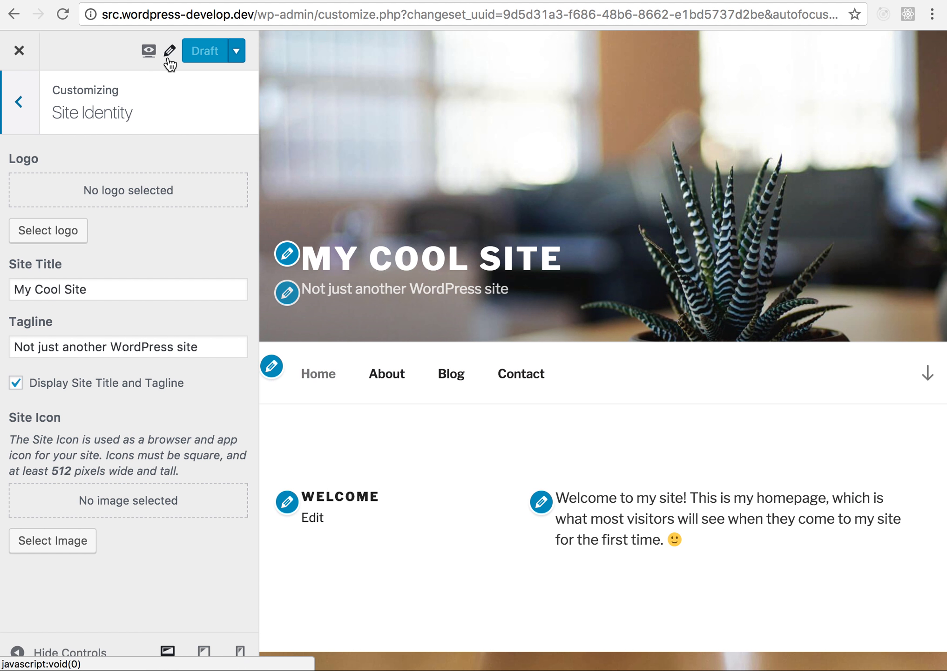
pyautogui.click(170, 53)
pyautogui.click(169, 53)
pyautogui.click(237, 51)
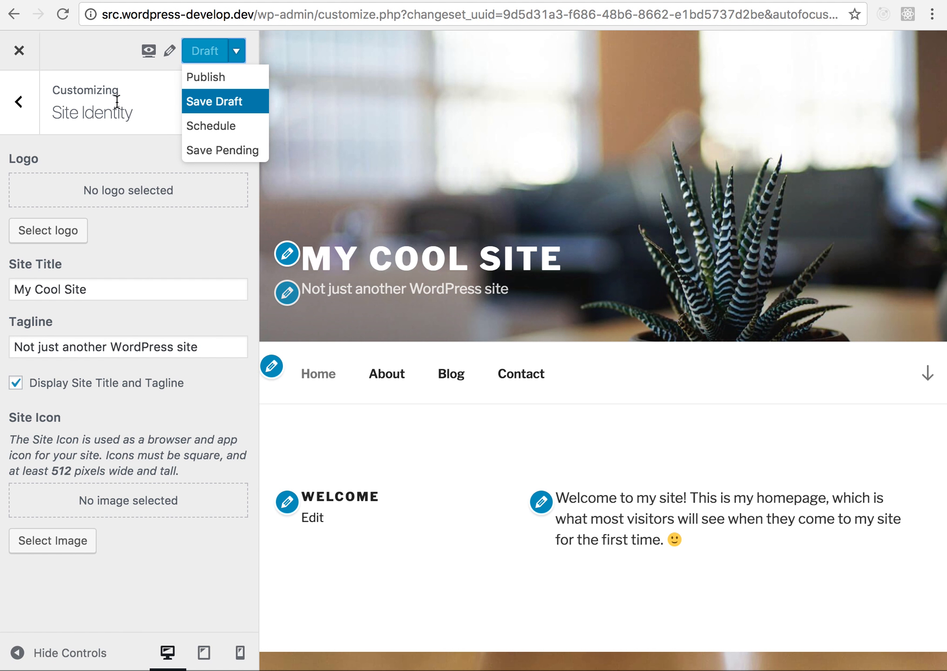
pyautogui.click(116, 53)
# - Publish the changeset from the Customizer, confirm the publishing, and close the Customizer
pyautogui.click(237, 52)
pyautogui.click(243, 86)
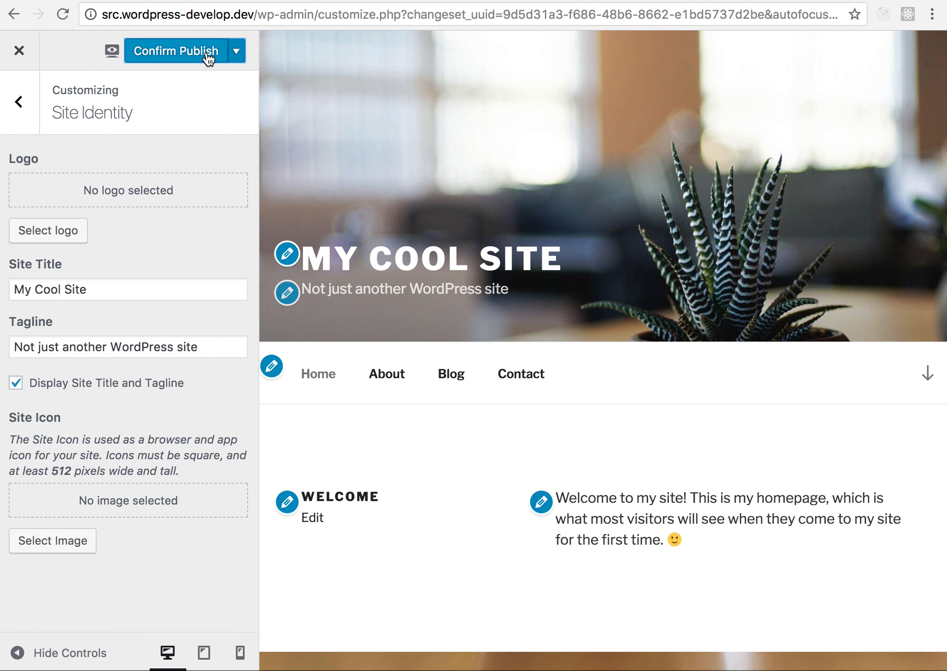
pyautogui.click(206, 52)
pyautogui.click(20, 53)
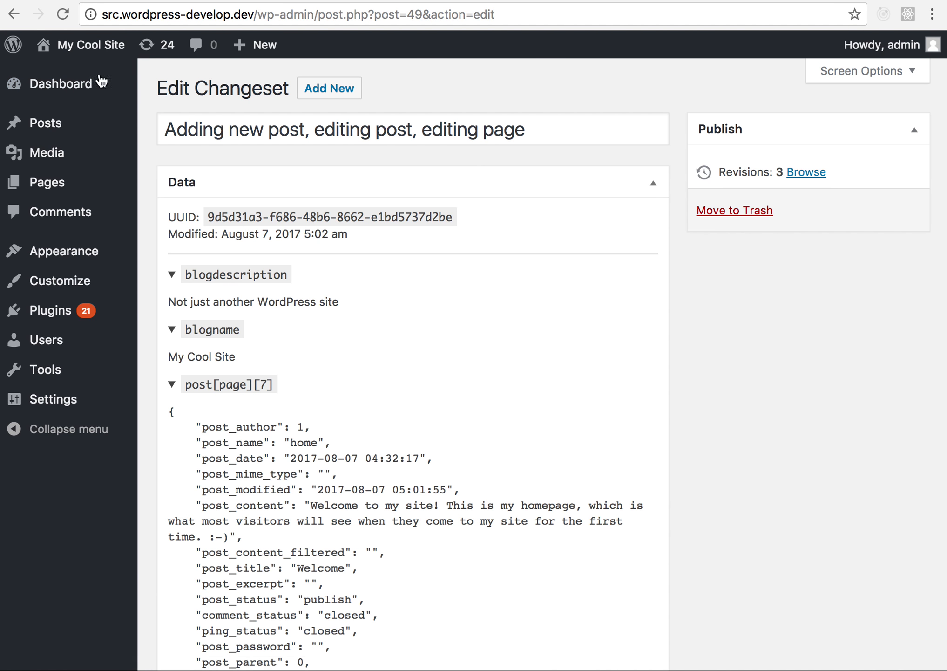
# - Visit the live site and check the published header, Welcome section and Blog posts on the homepage
pyautogui.moveTo(78, 75)
pyautogui.scroll(-5, 321, 238)
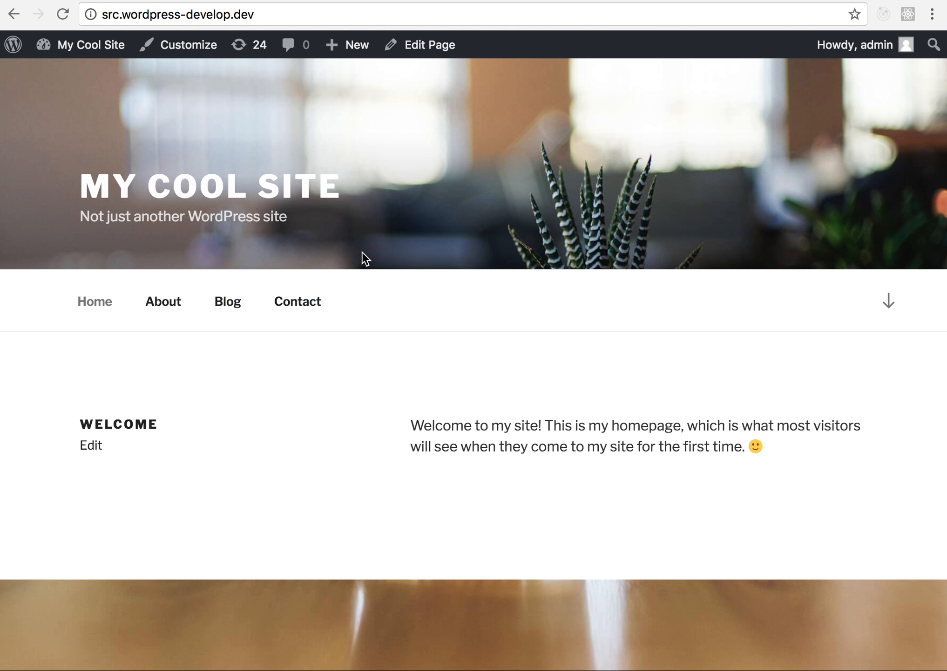
pyautogui.scroll(-10, 362, 251)
pyautogui.scroll(-10, 362, 252)
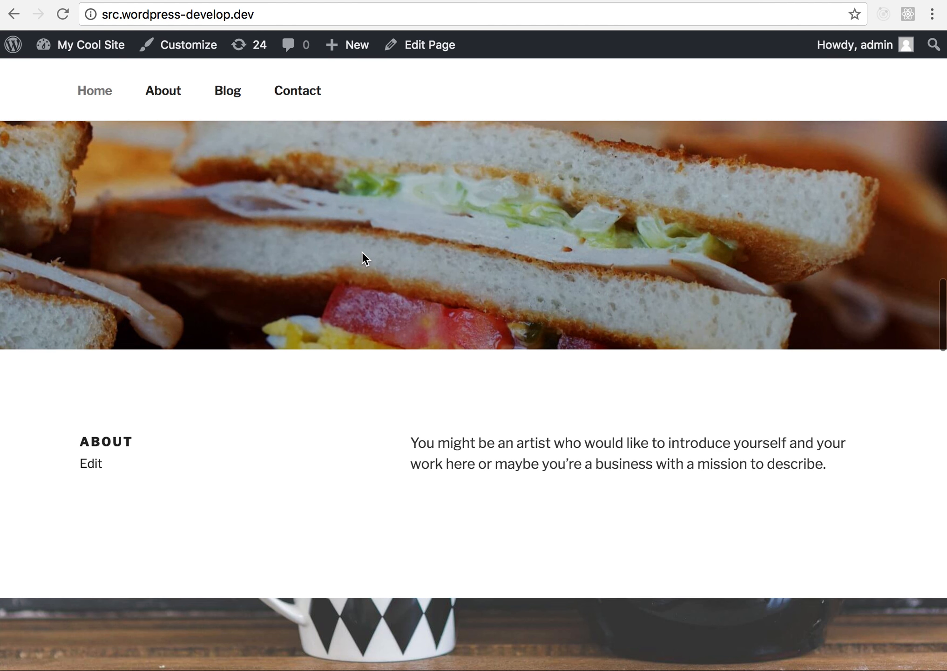
pyautogui.scroll(1, 362, 251)
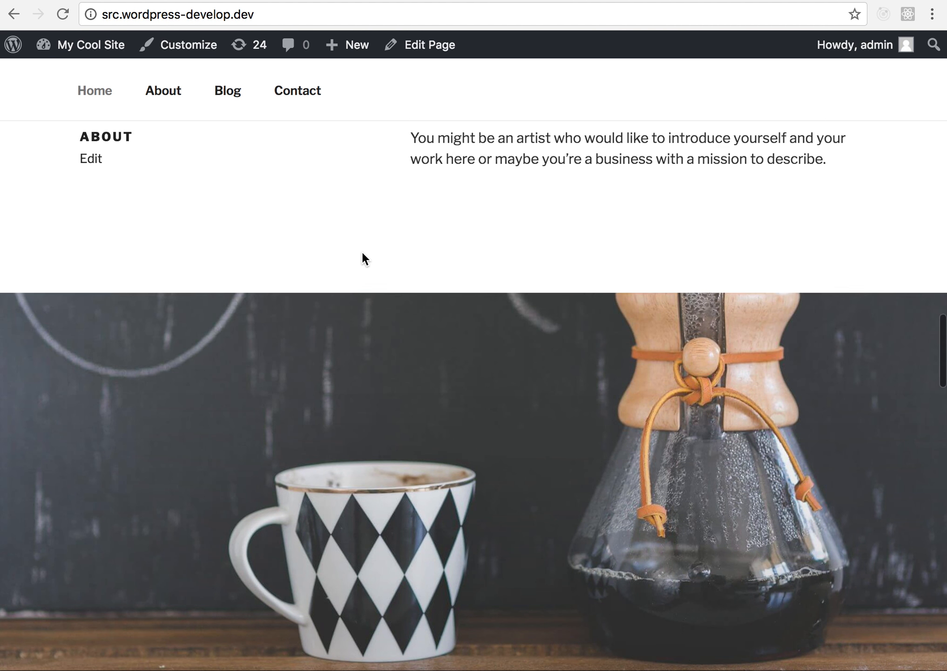
pyautogui.scroll(-10, 362, 251)
pyautogui.scroll(-4, 363, 253)
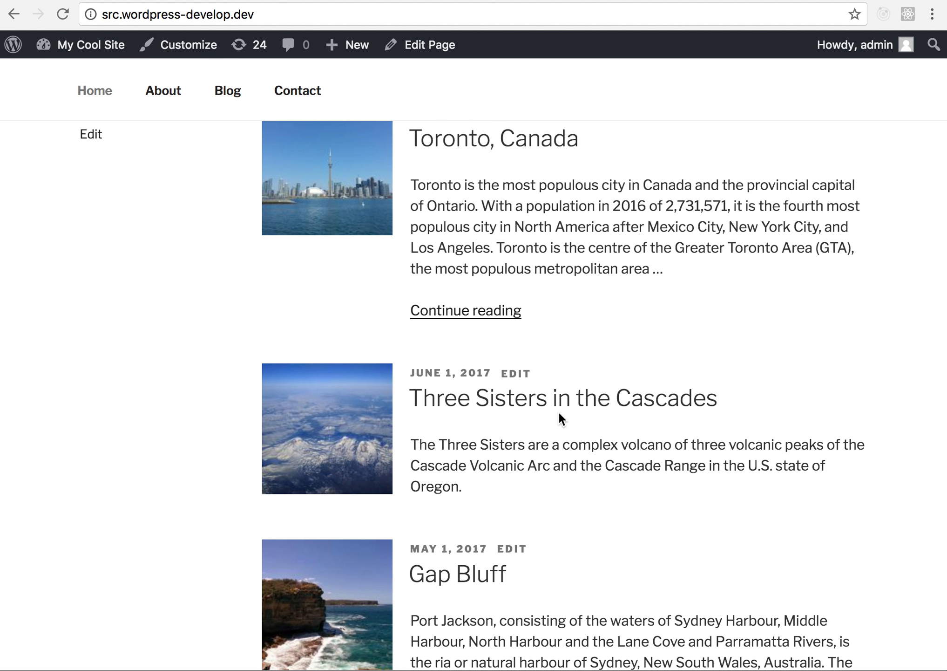
pyautogui.scroll(1, 559, 414)
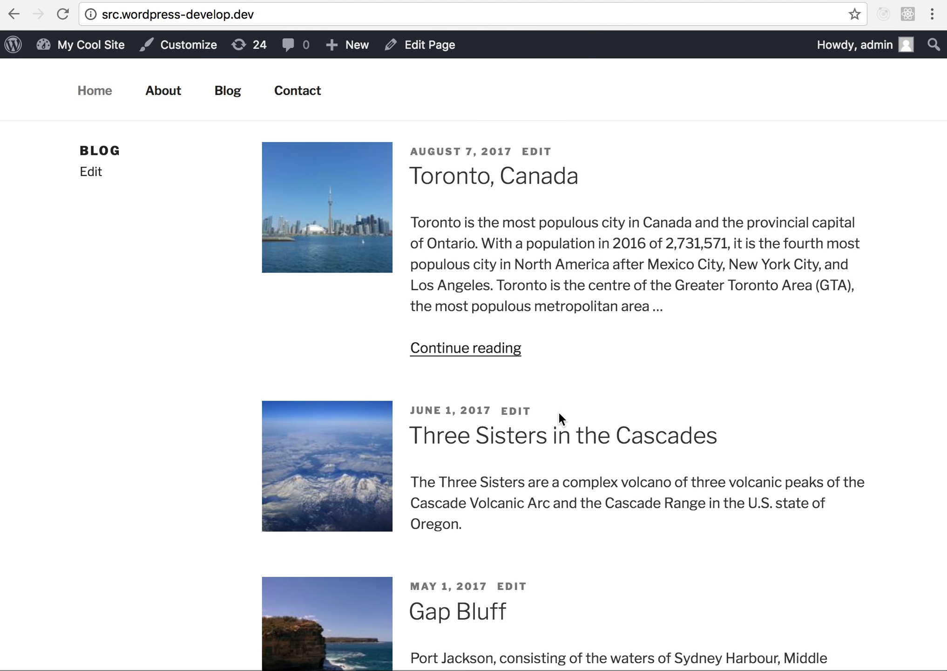
pyautogui.scroll(7, 557, 410)
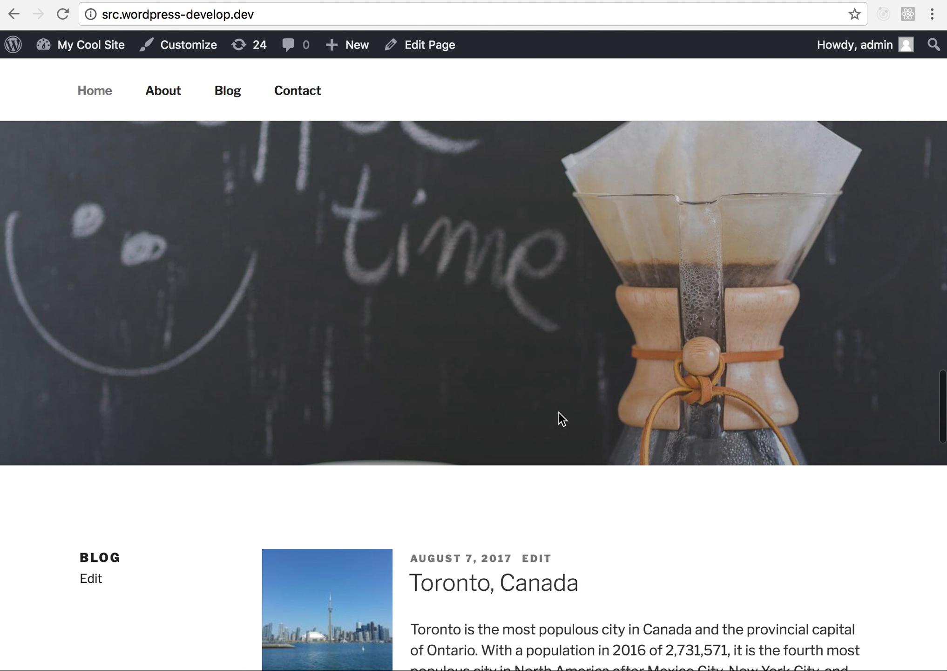
pyautogui.scroll(10, 559, 412)
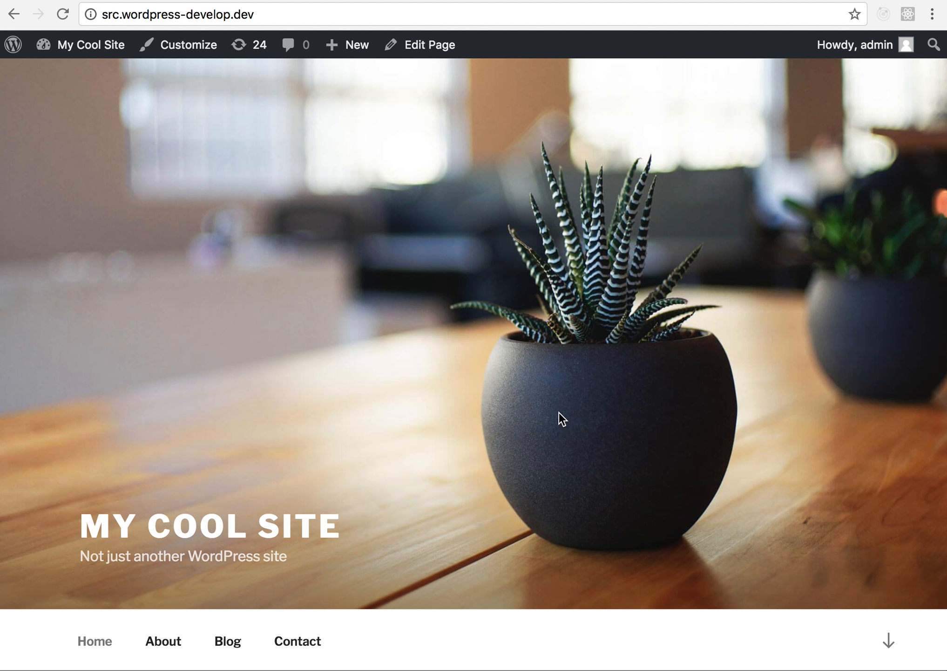
pyautogui.scroll(-6, 411, 458)
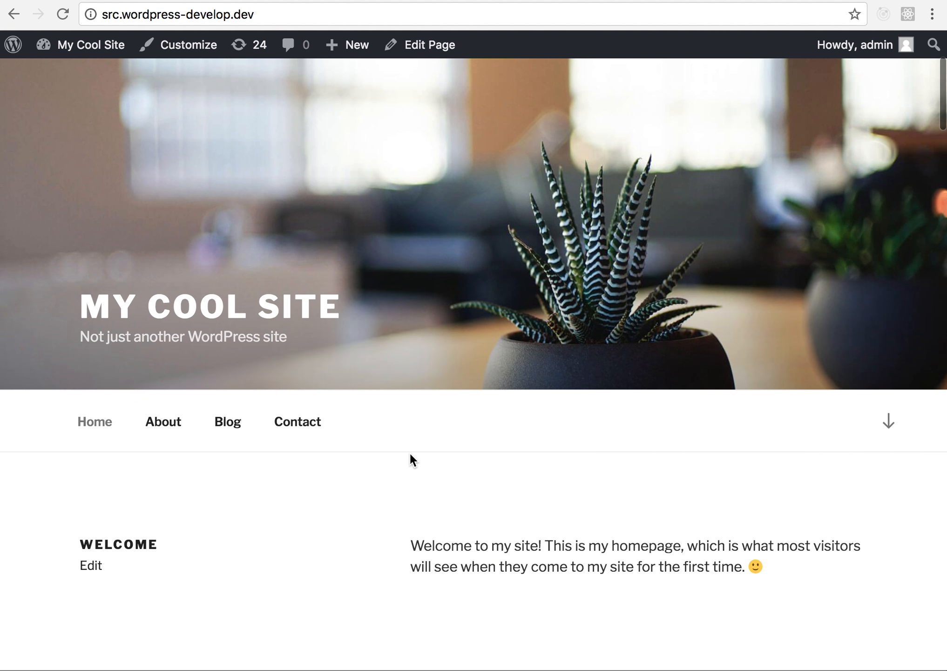
pyautogui.scroll(-1, 411, 458)
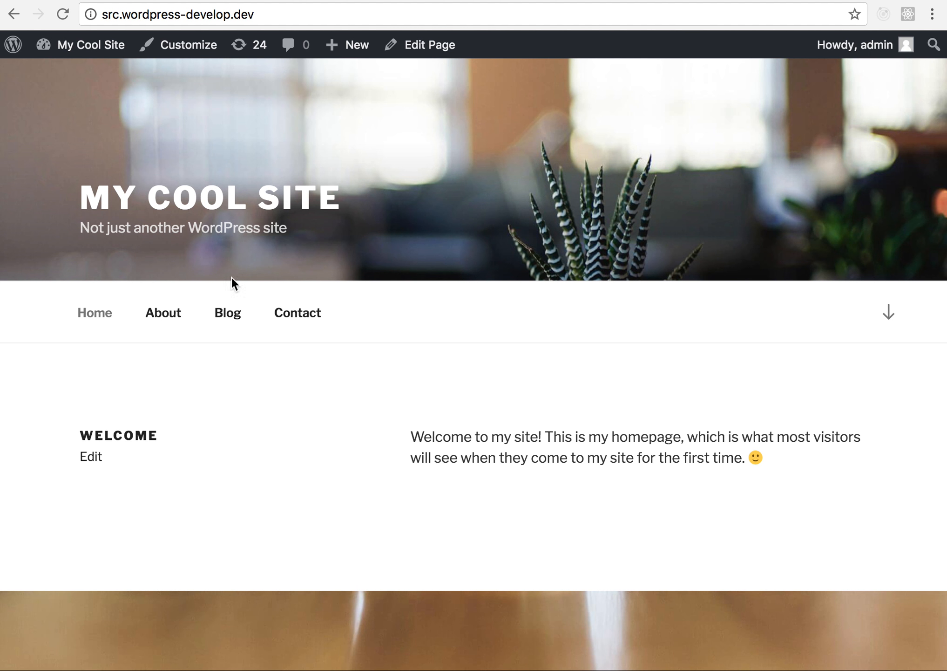
pyautogui.scroll(-1, 256, 379)
# - Open the Welcome page's section in the Customizer and review its page settings from title to author
pyautogui.click(195, 76)
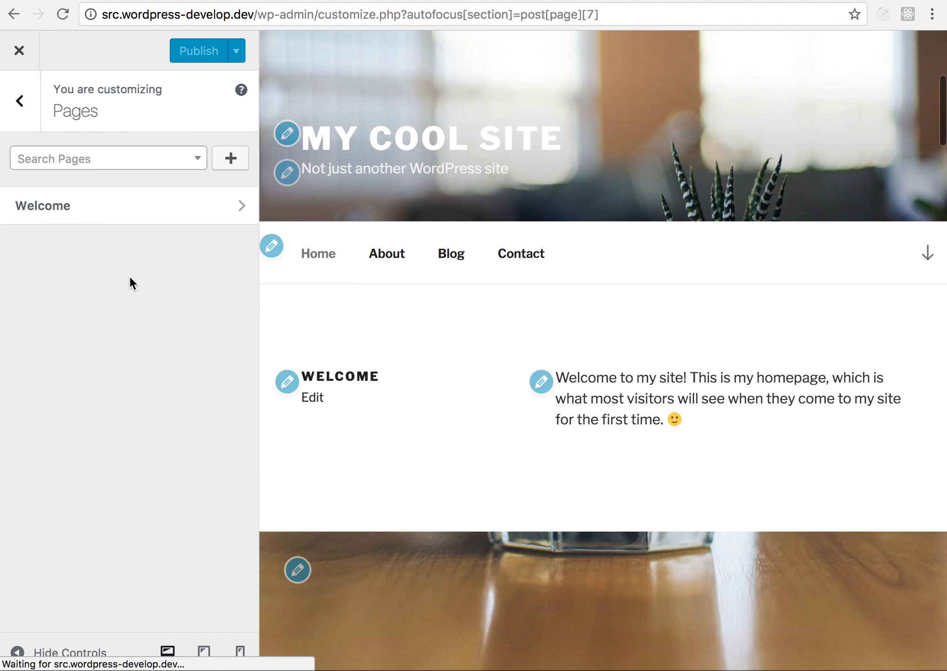
pyautogui.scroll(-1, 129, 280)
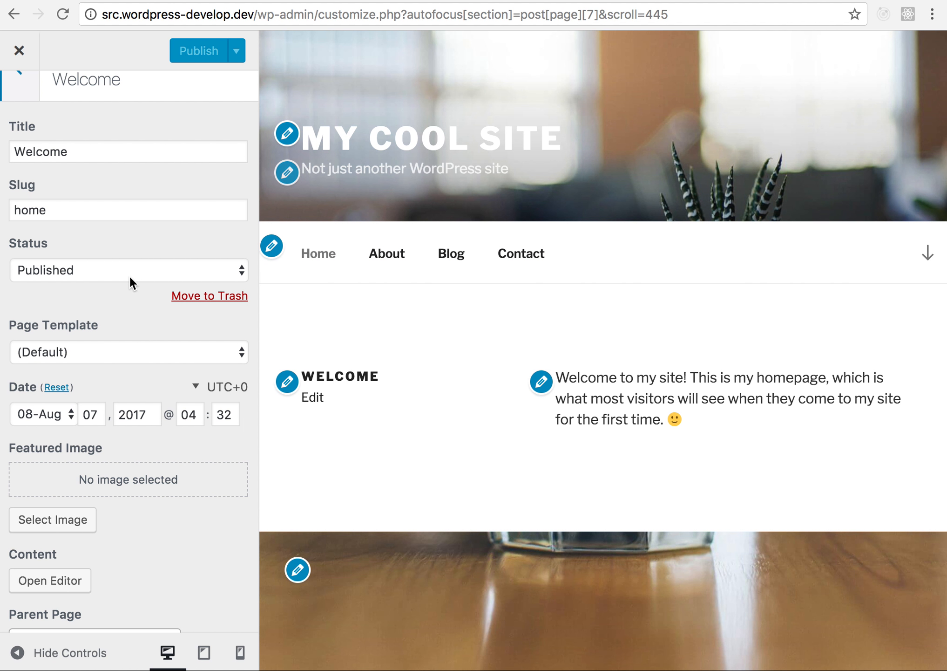
pyautogui.scroll(-1, 130, 279)
pyautogui.scroll(2, 130, 279)
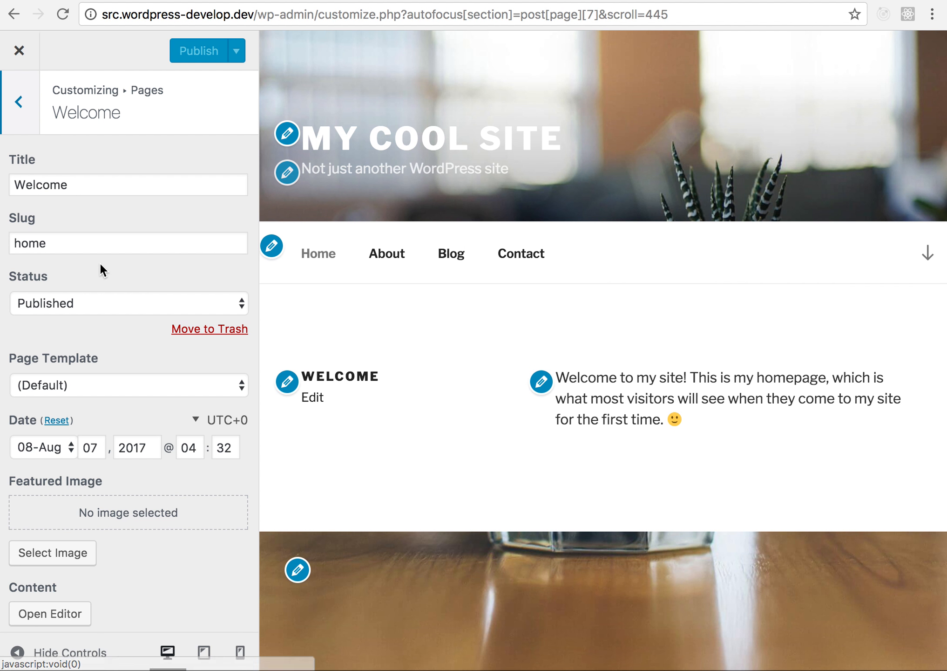
pyautogui.scroll(-5, 100, 261)
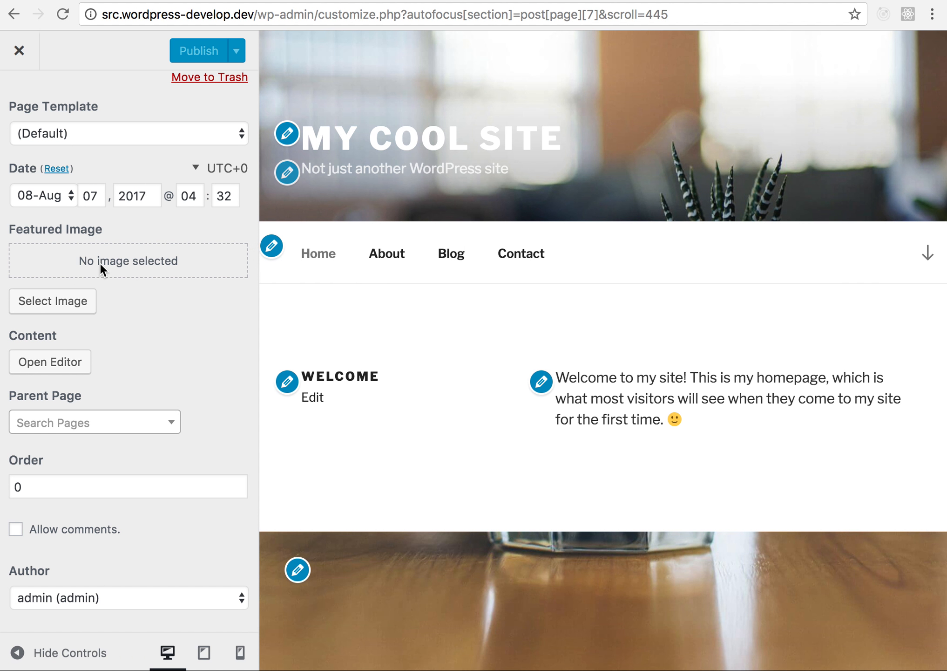
pyautogui.scroll(5, 100, 263)
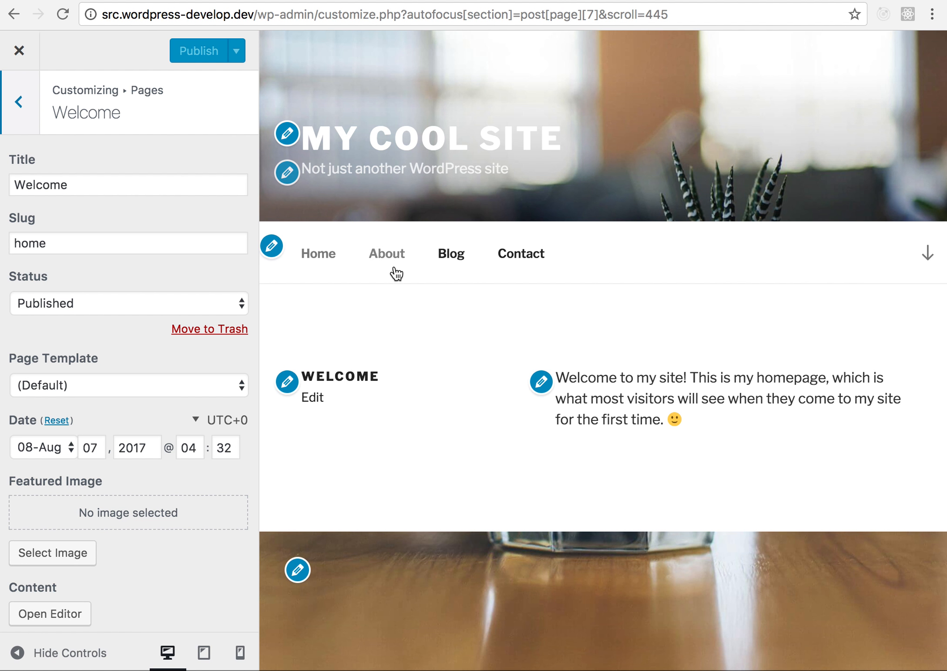
pyautogui.scroll(-2, 391, 270)
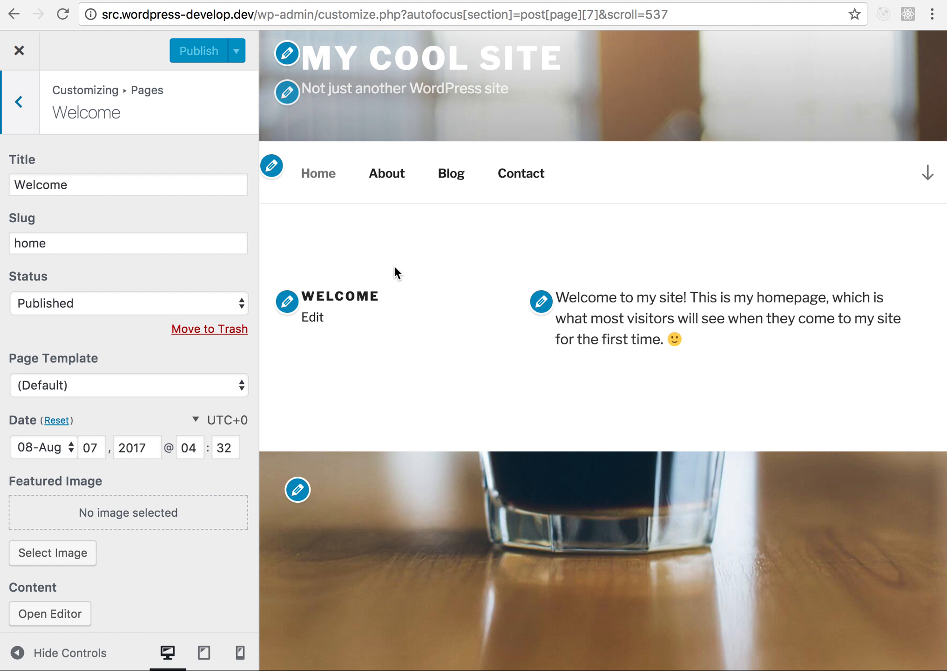